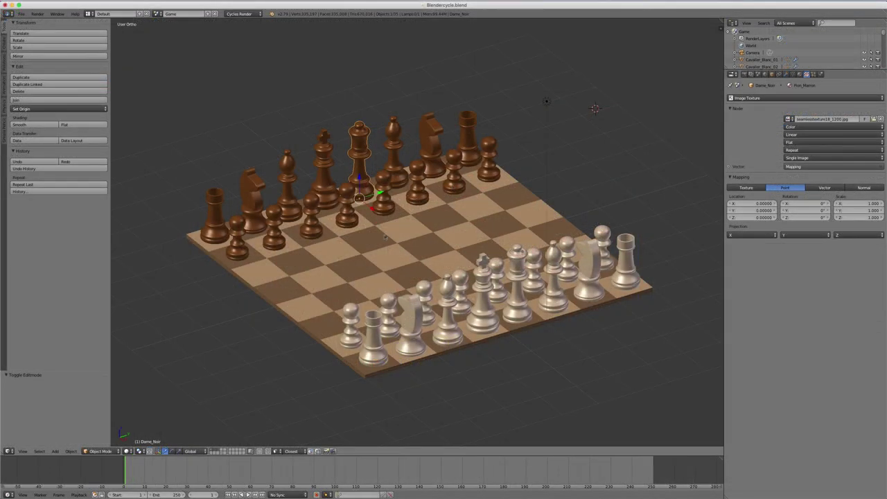
Orbit and zoom out to see the chessboard from a more distant, rotated angle
middle_click_drag(385, 236, 374, 230)
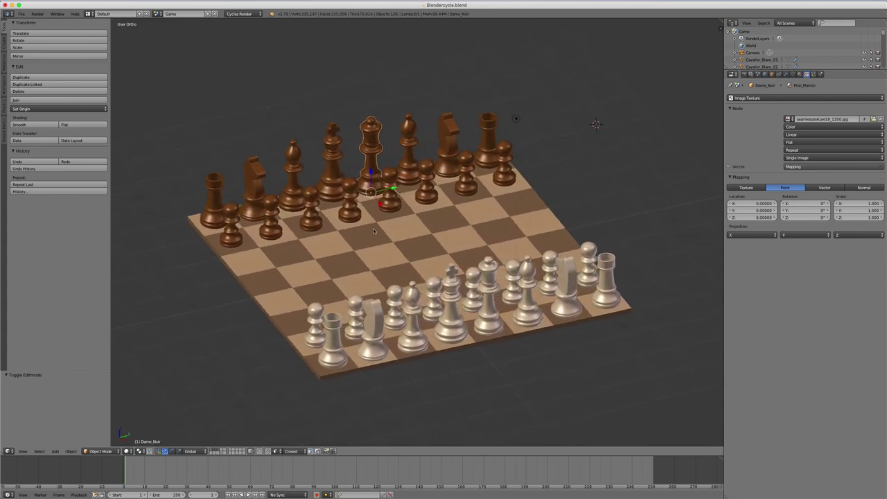
scroll(374, 231, "down", 2)
mouse_move(374, 231)
middle_mouse_down()
mouse_move(413, 262)
mouse_move(407, 259)
middle_mouse_up()
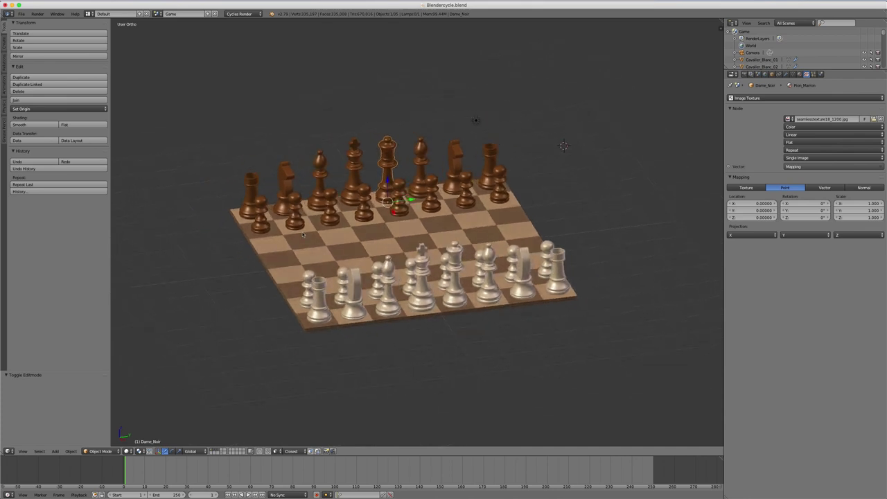
middle_click_drag(303, 234, 274, 218)
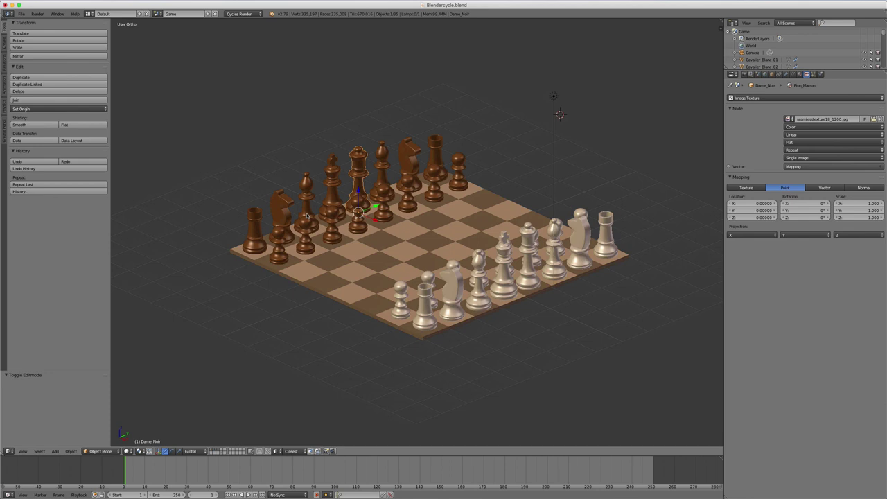
key("t")
key("t")
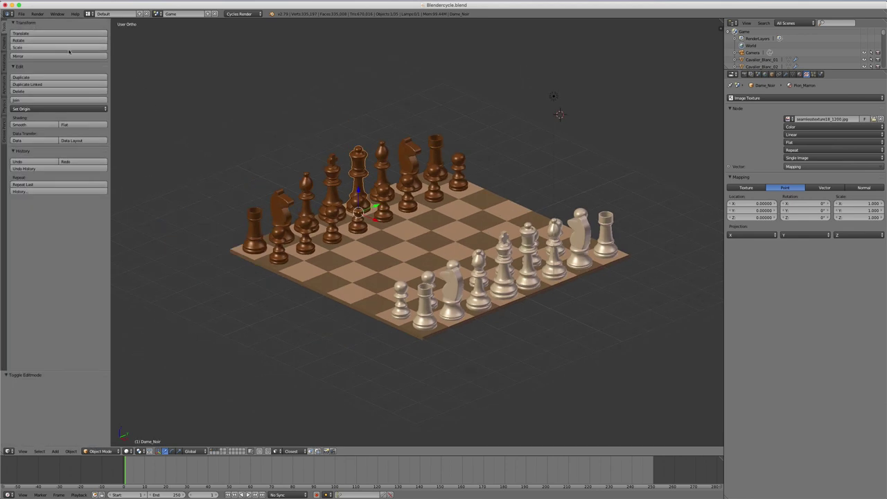
Show the Dame_Noir queen's transform values in a widened N panel beside the tool shelf
key("t")
key("n")
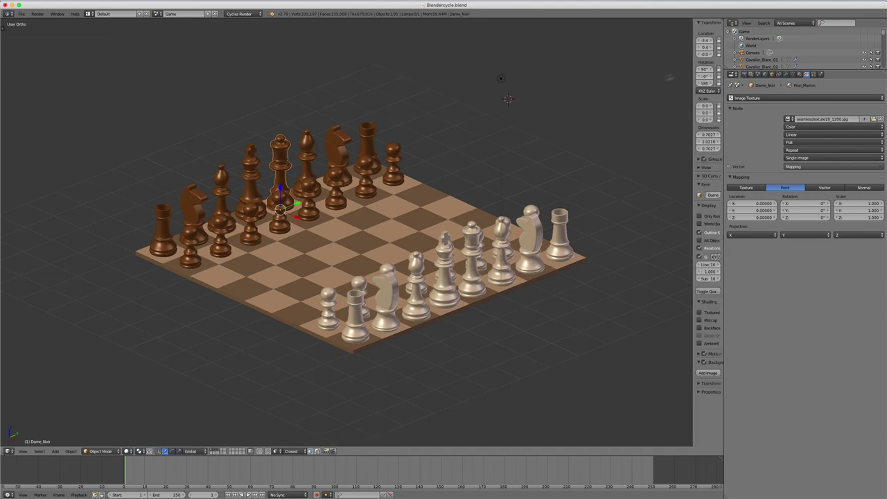
left_click_drag(692, 70, 580, 76)
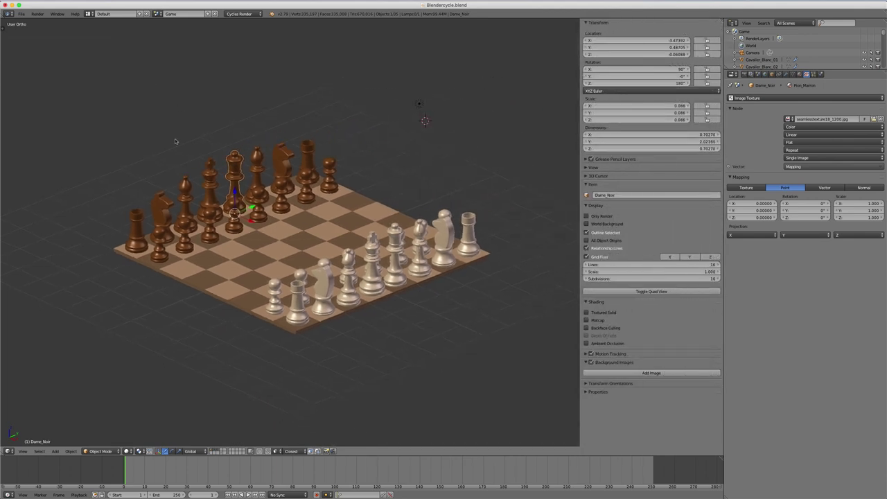
key("t")
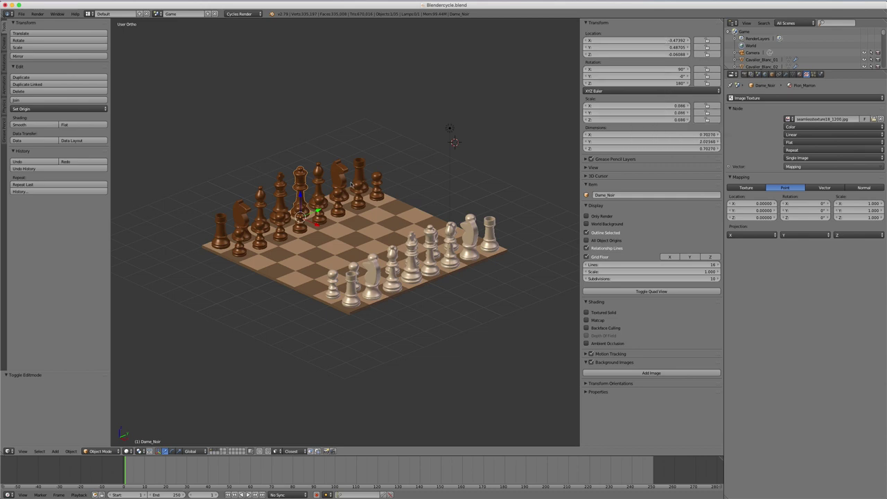
key("s")
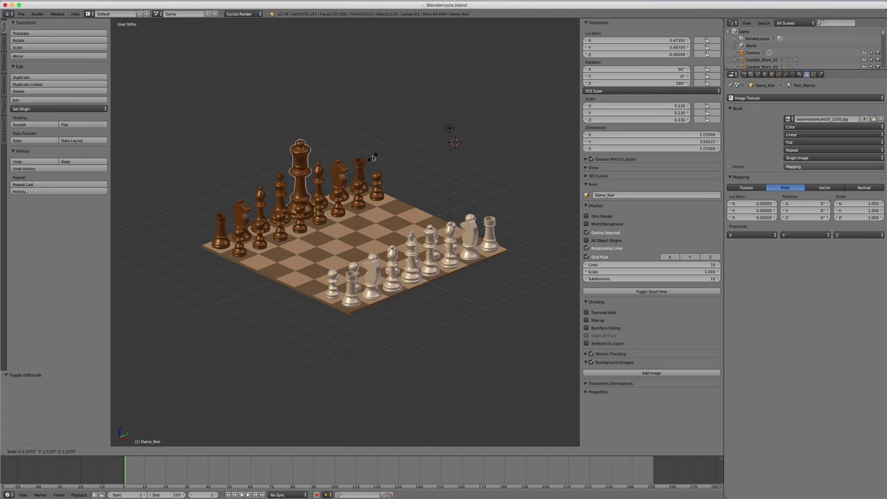
left_click(375, 153)
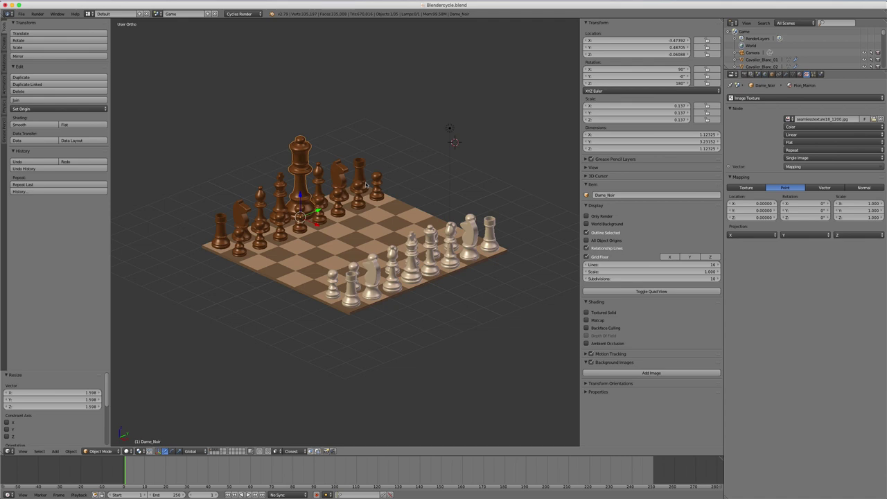
key("g")
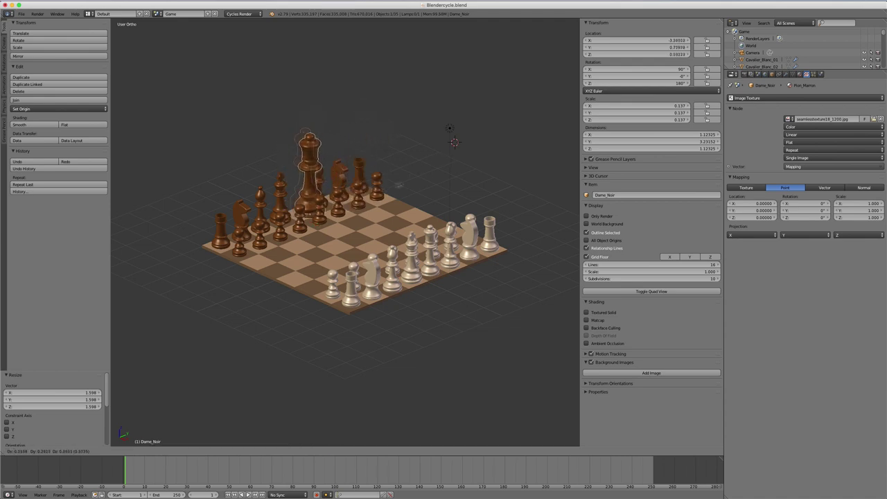
left_click(407, 159)
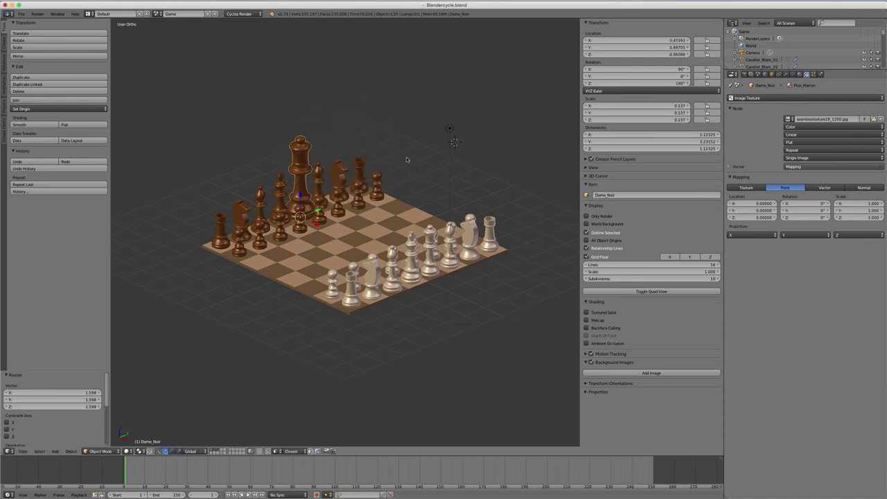
key("alt+r")
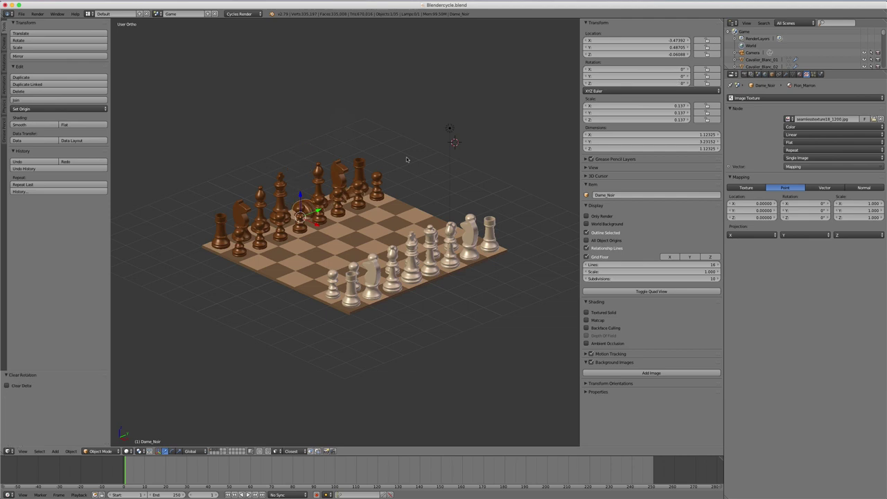
key("alt+s")
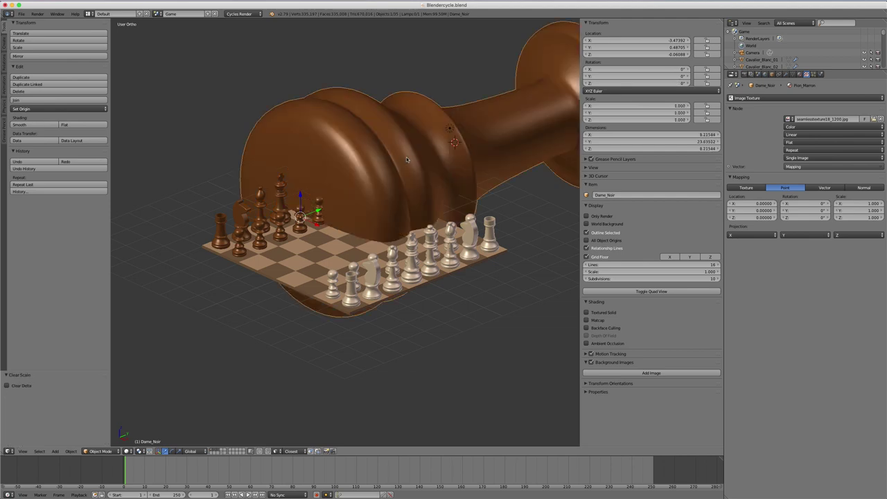
key("ctrl+z")
key("ctrl+z")
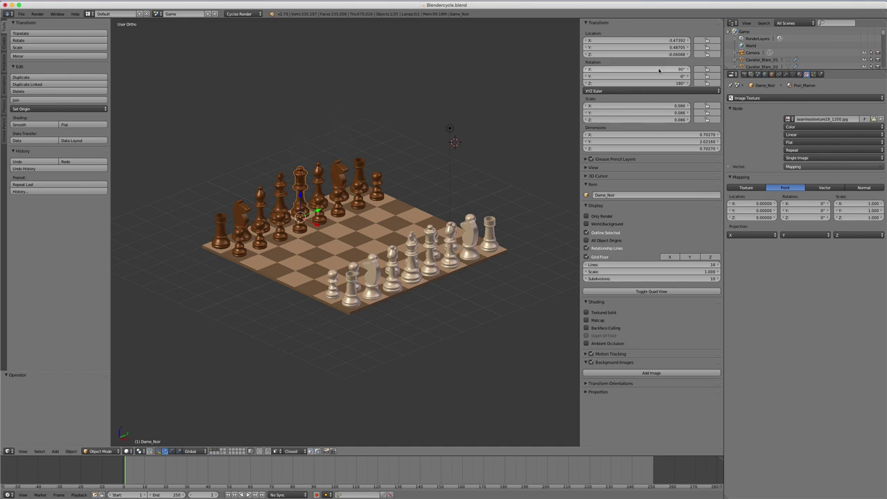
Toggle the lock on the queen's X location in the transform panel
left_click(706, 40)
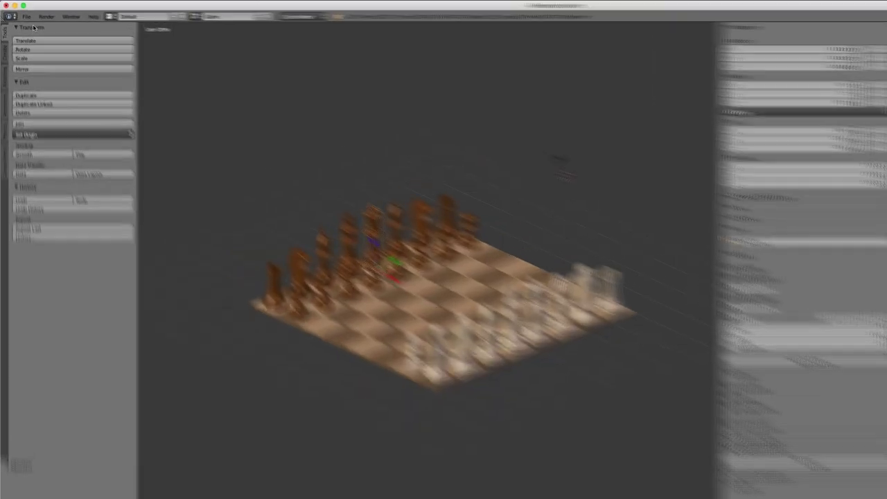
Open User Preferences from the File menu and move its window down and right
left_click(22, 14)
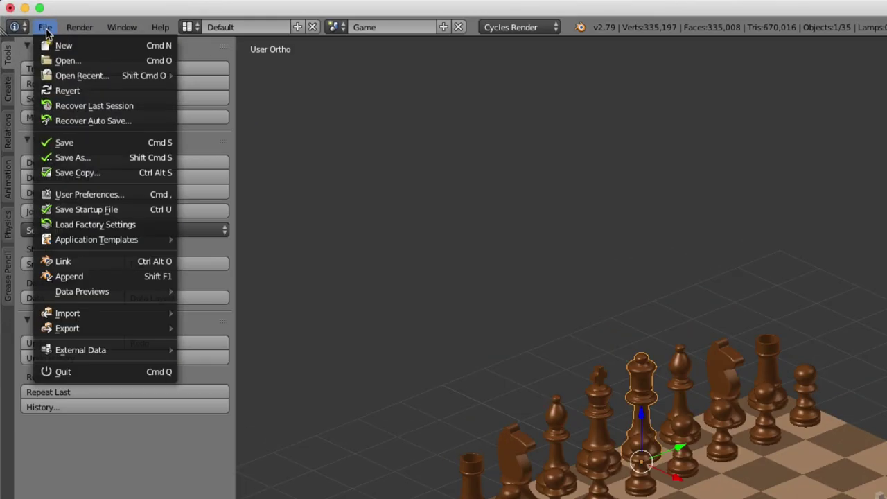
left_click(89, 193)
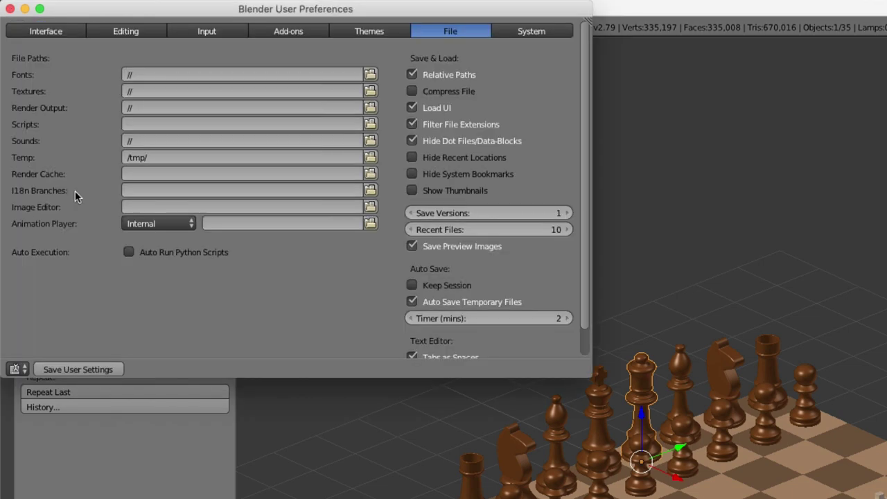
left_click_drag(339, 8, 546, 127)
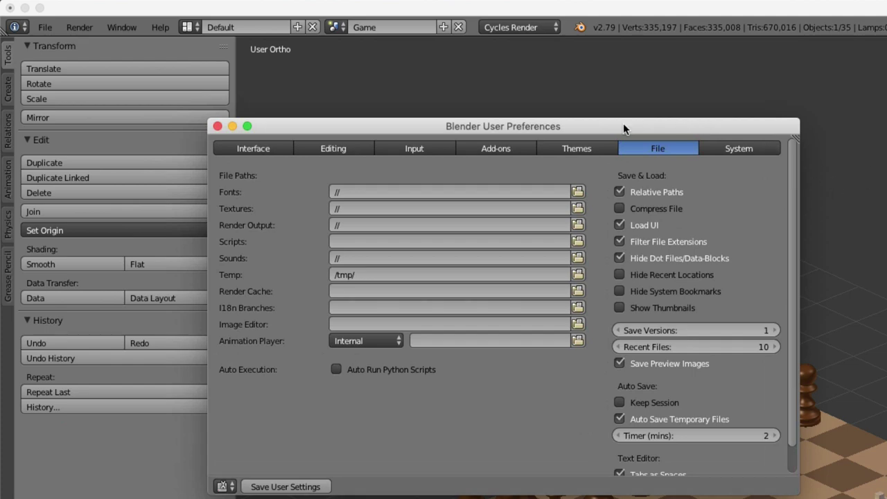
mouse_move(629, 127)
left_mouse_down()
mouse_move(724, 121)
mouse_move(747, 110)
left_mouse_up()
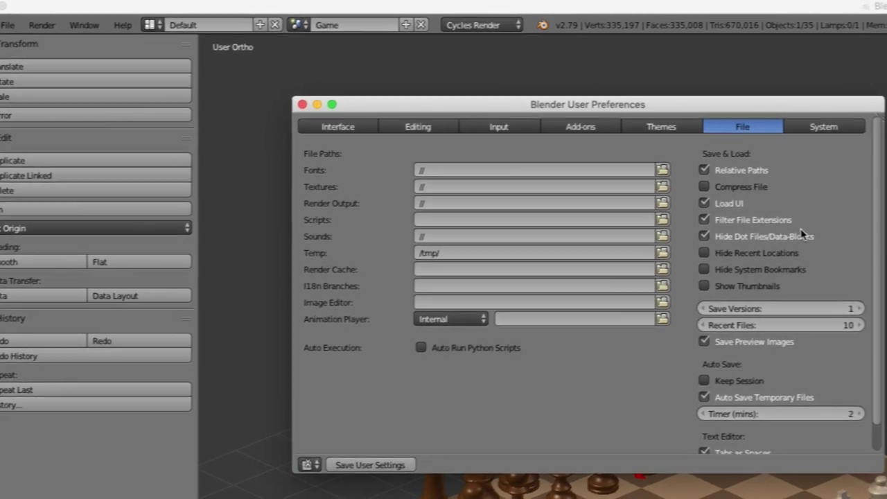
scroll(774, 223, "down", 2)
scroll(773, 207, "up", 2)
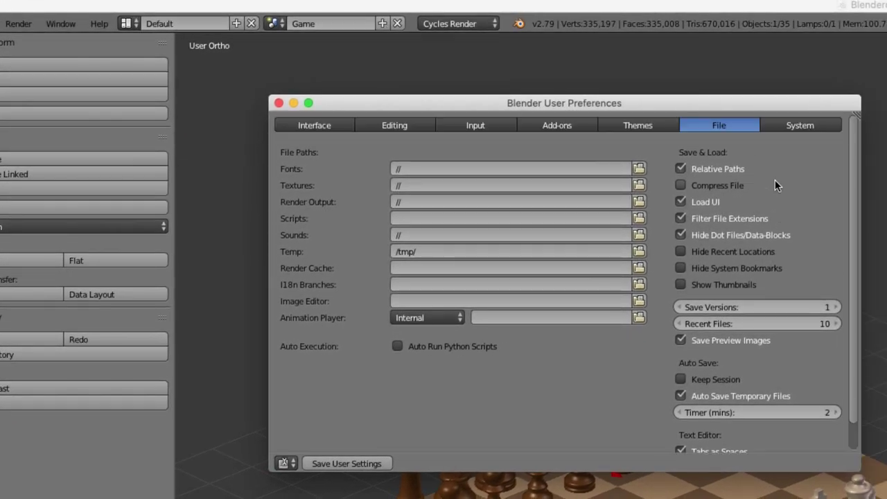
In System settings, keep International Fonts on and French language, save user settings, close preferences
left_click(796, 126)
scroll(782, 239, "down", 5)
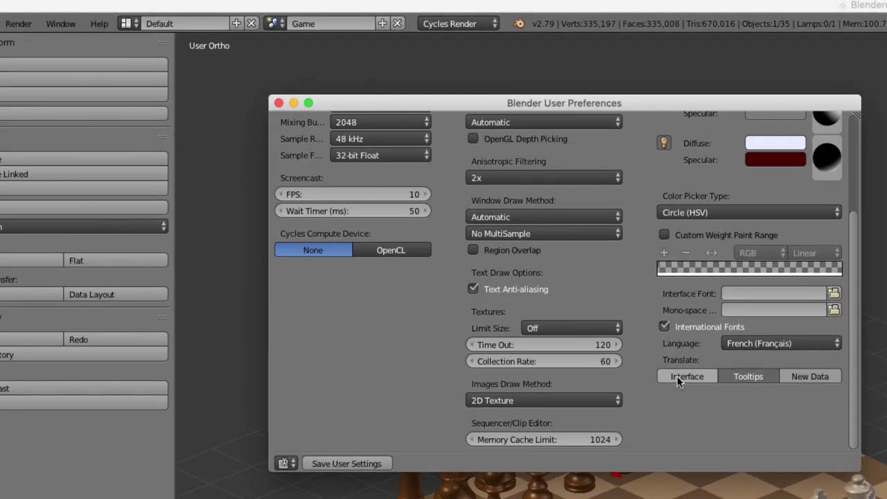
left_click(663, 326)
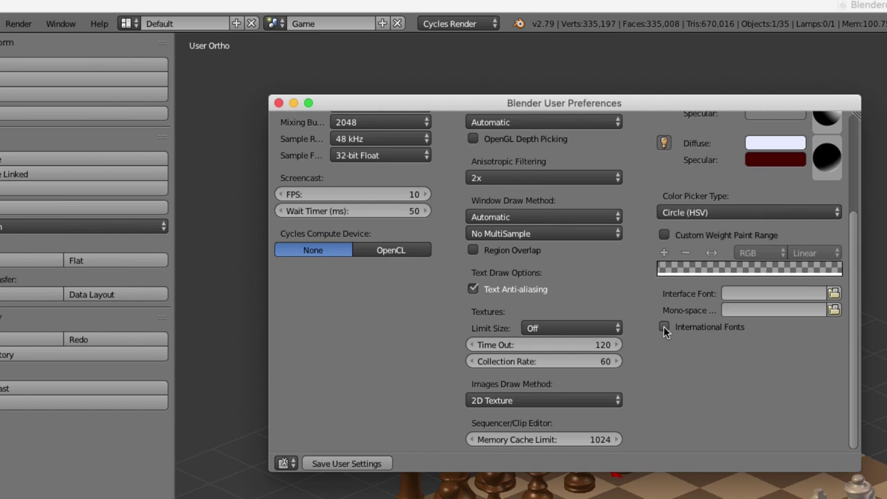
left_click(663, 326)
left_click(762, 343)
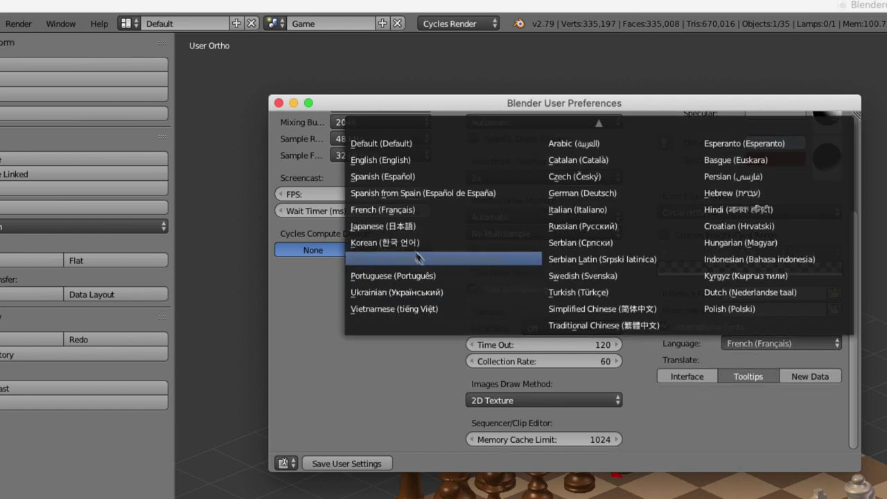
left_click(371, 210)
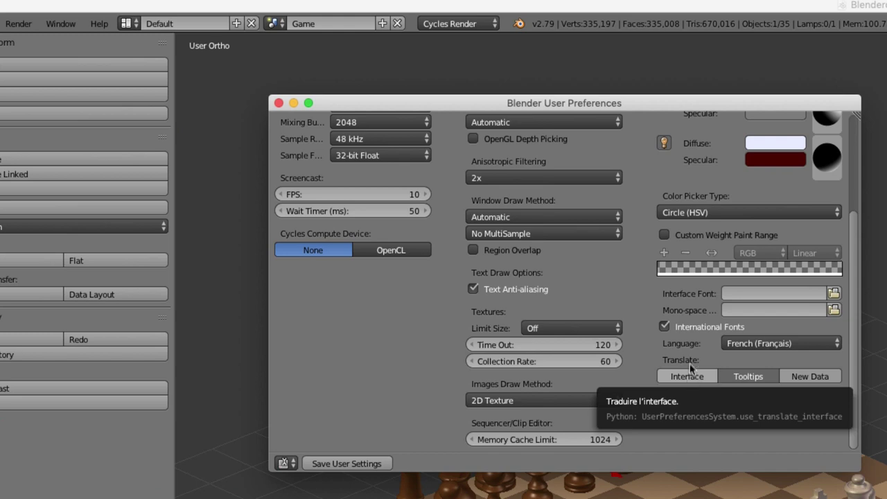
left_click(352, 462)
left_click(279, 102)
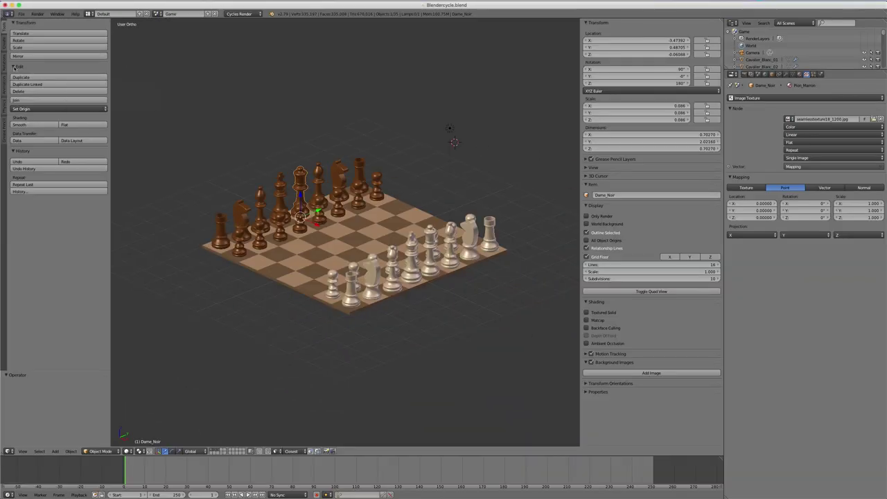
left_click(13, 151)
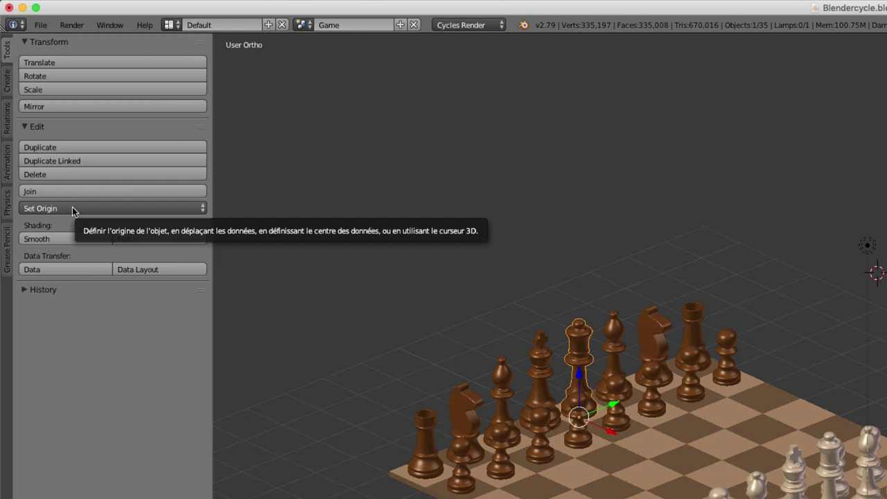
left_click(72, 208)
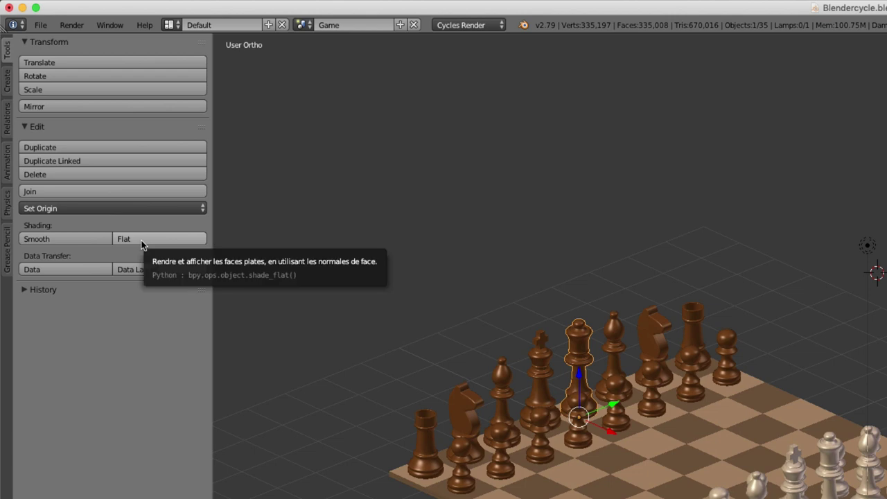
left_click(24, 291)
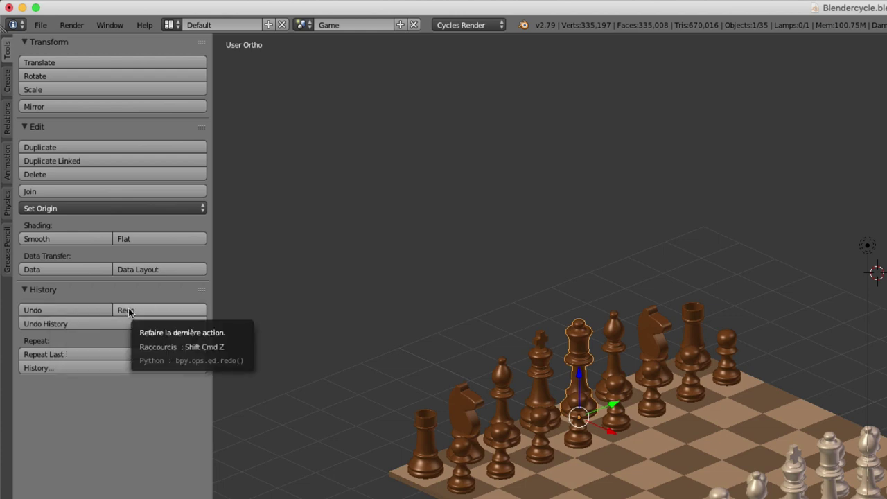
left_click(75, 324)
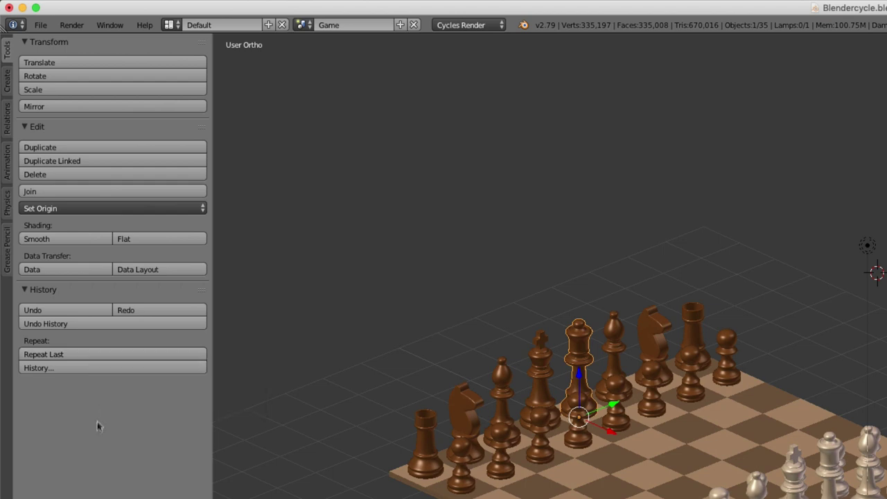
Duplicate the end black pawn one square along Y, then repeat for a second copy
right_click(726, 360)
key("shift+d")
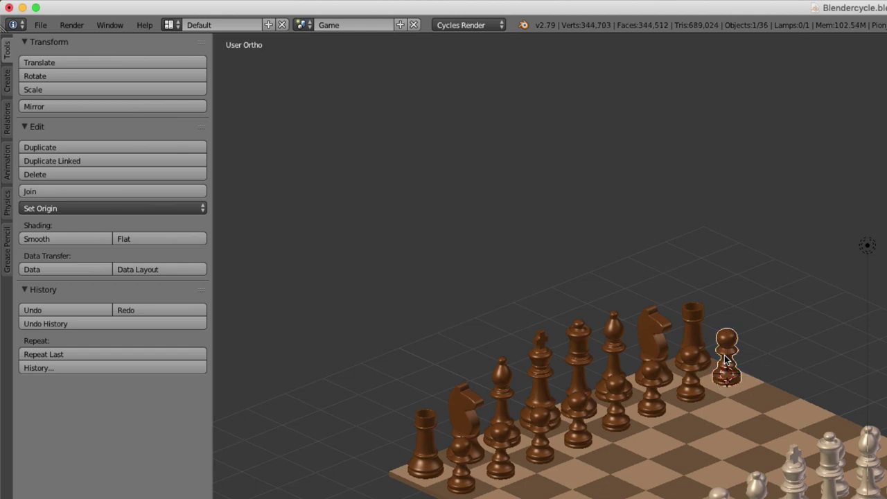
key("x")
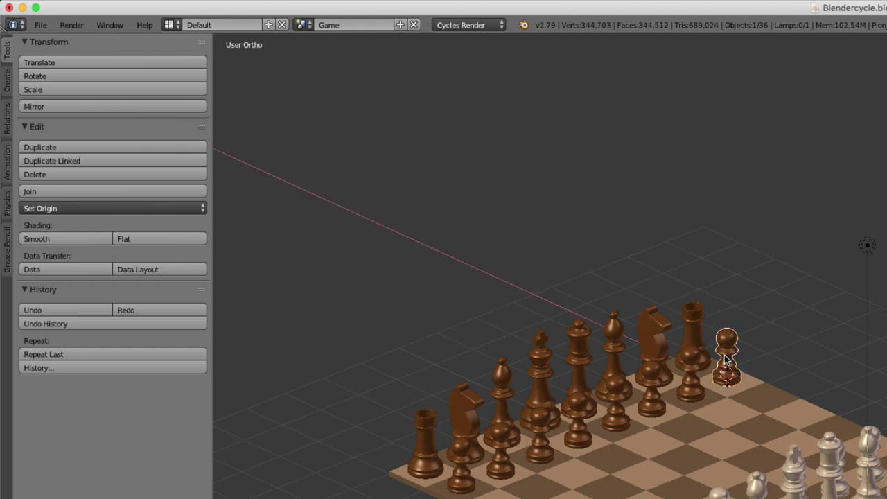
key("y")
left_click(773, 334)
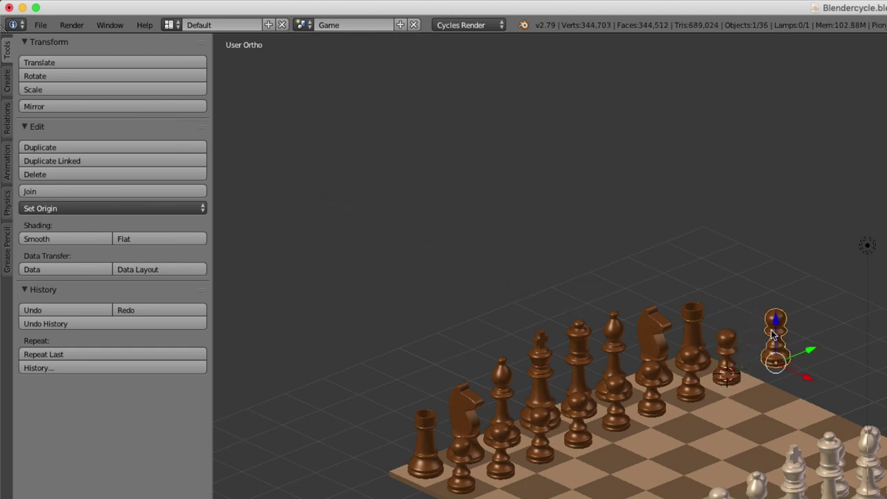
key("shift+r")
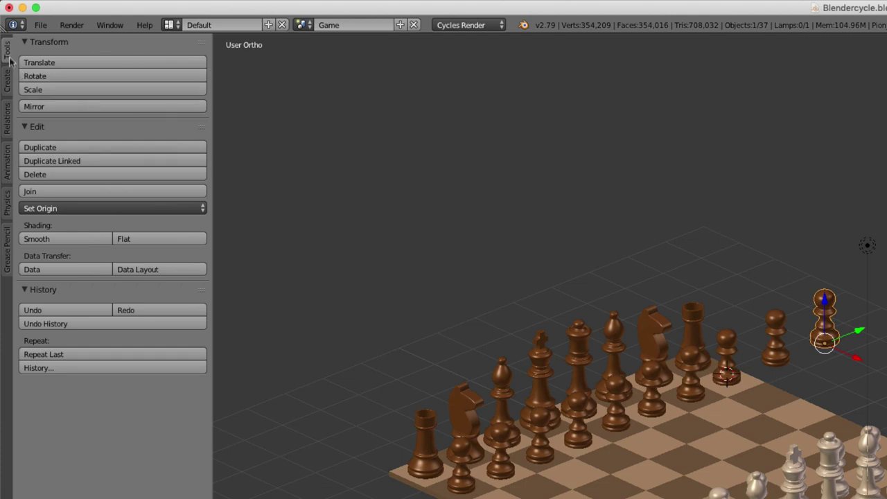
left_click(7, 80)
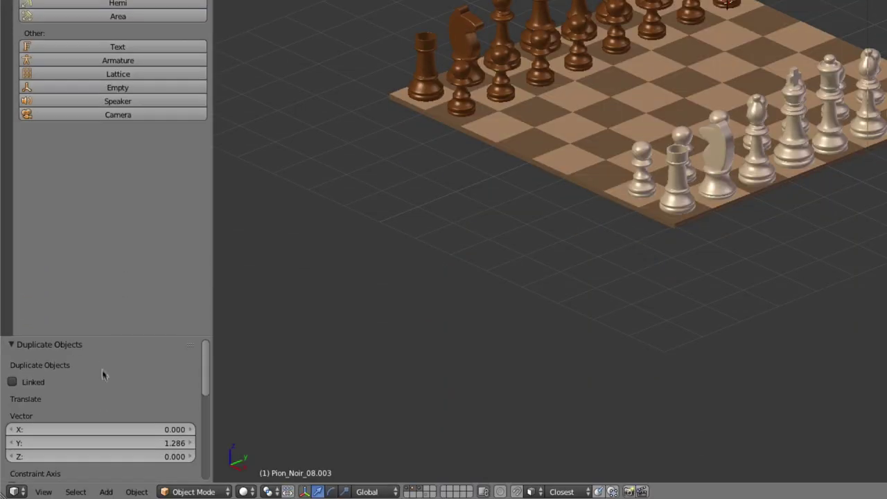
Collapse the Duplicate Objects settings panel and bring up the View menu
scroll(104, 374, "down", 2)
scroll(55, 356, "up", 2)
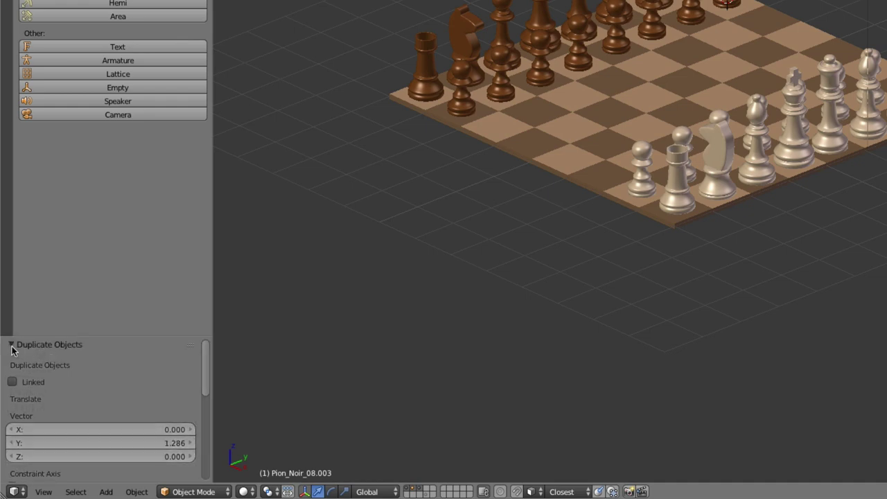
left_click(11, 344)
left_click(43, 491)
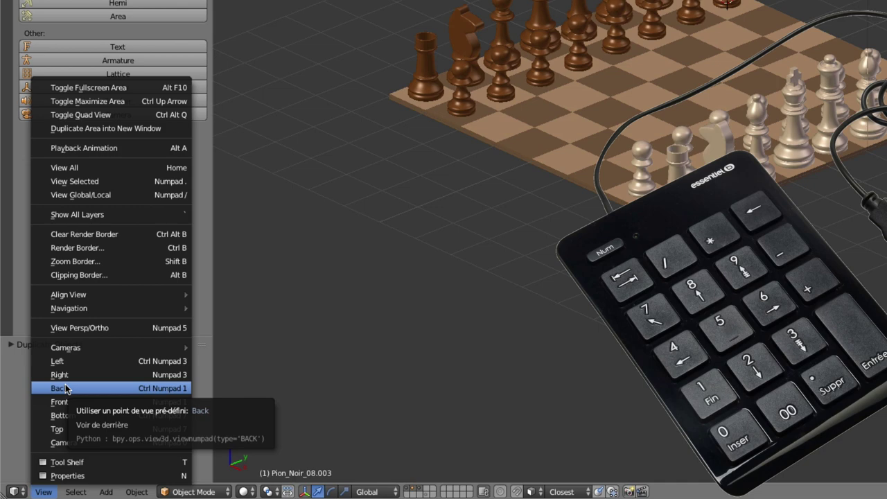
Pass through front and top views, then orbit and zoom out to a tilted view from the white corner
key("KP_1")
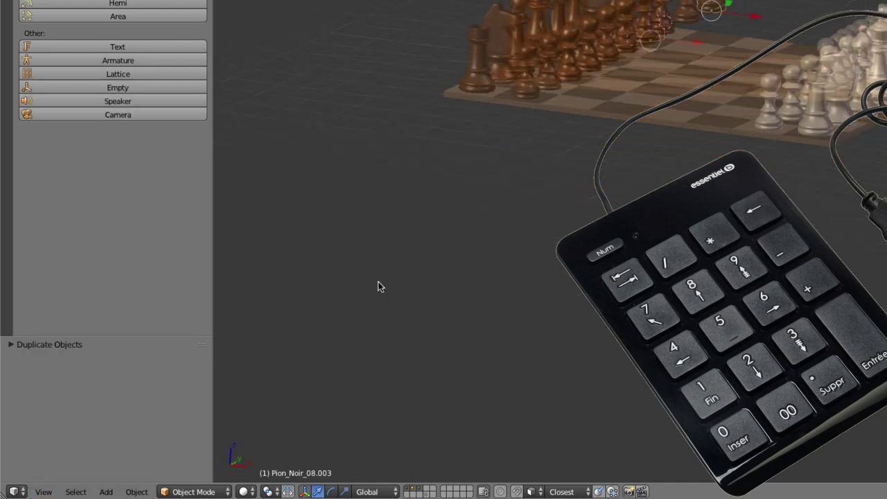
key("KP_7")
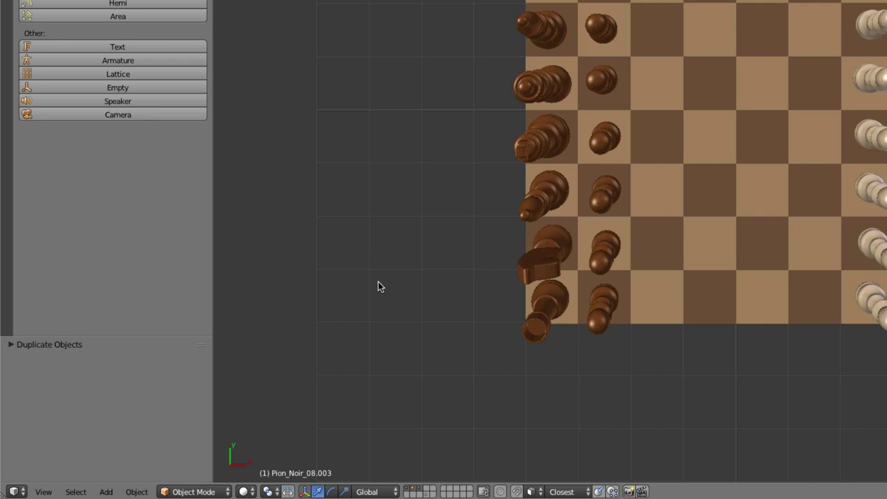
mouse_move(528, 356)
middle_mouse_down()
mouse_move(683, 228)
mouse_move(658, 253)
mouse_move(855, 240)
mouse_move(792, 223)
mouse_move(785, 234)
mouse_move(680, 241)
middle_mouse_up()
scroll(855, 240, "down", 5)
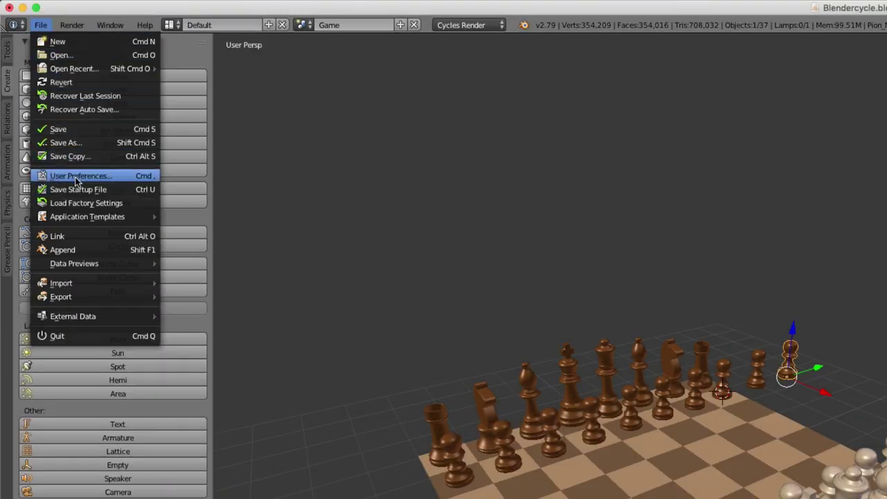
Reopen User Preferences, browse Input, Editing and Interface pages, centre the window, return to Input
left_click(77, 177)
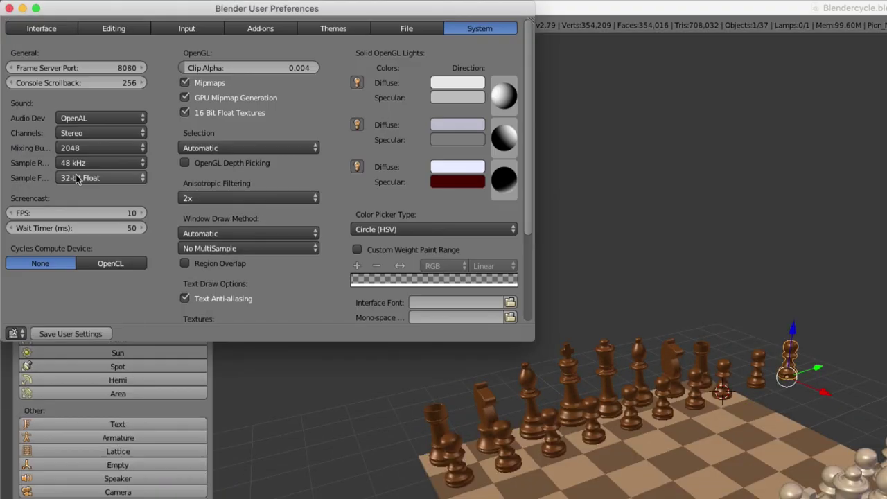
left_click(178, 28)
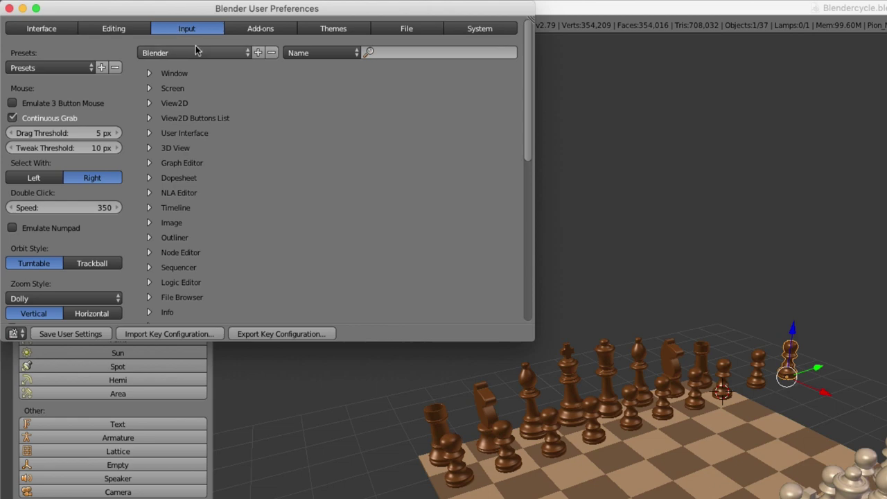
left_click(115, 28)
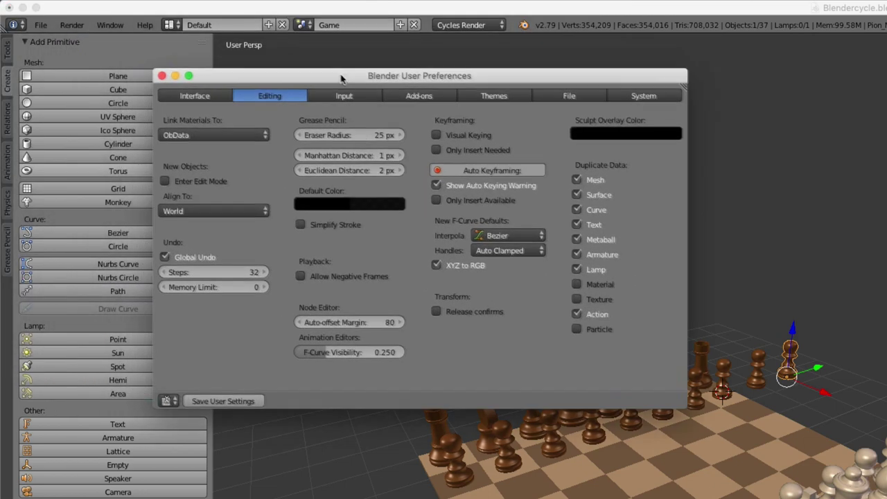
left_click_drag(263, 48, 409, 92)
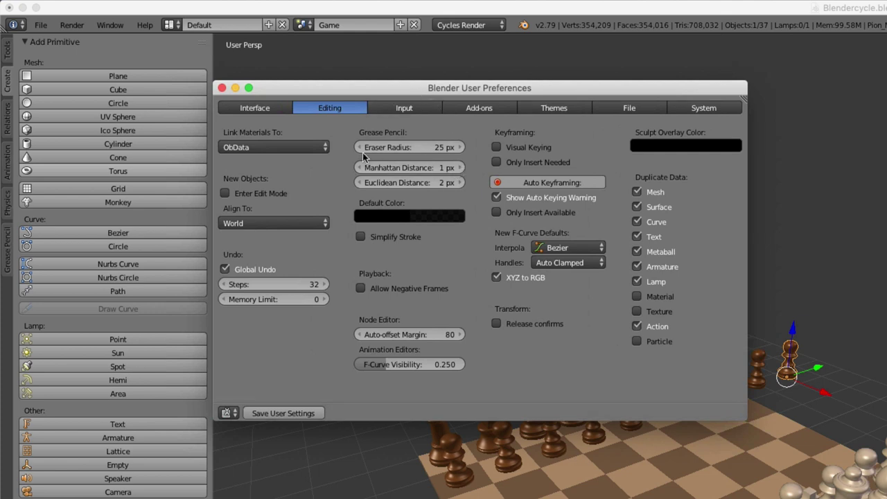
left_click(269, 110)
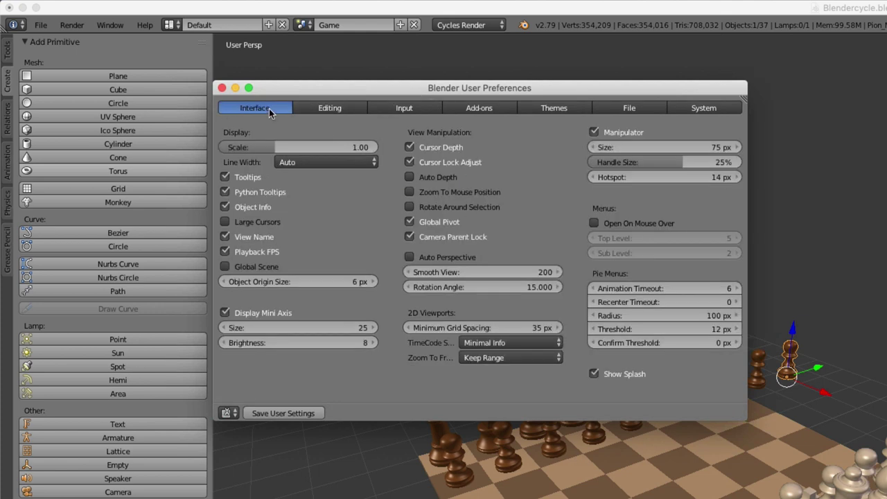
left_click(408, 109)
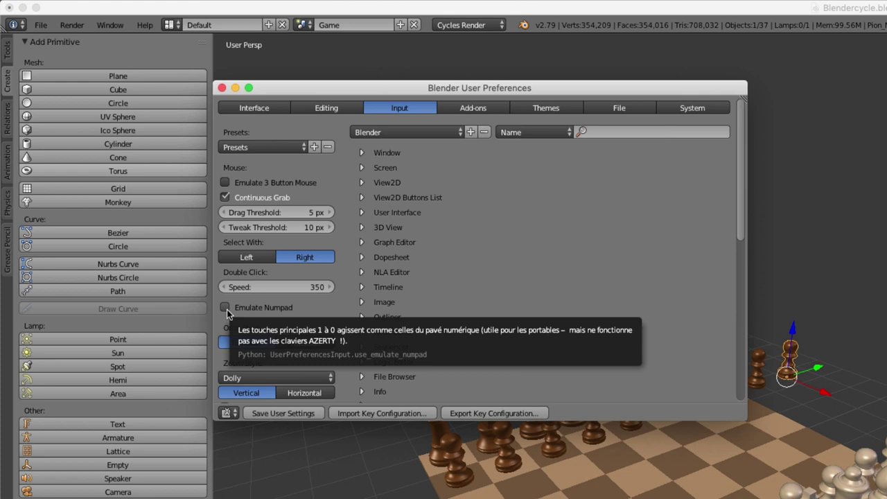
Close preferences and switch to an empty scene layer, hiding the chess set
left_click(222, 87)
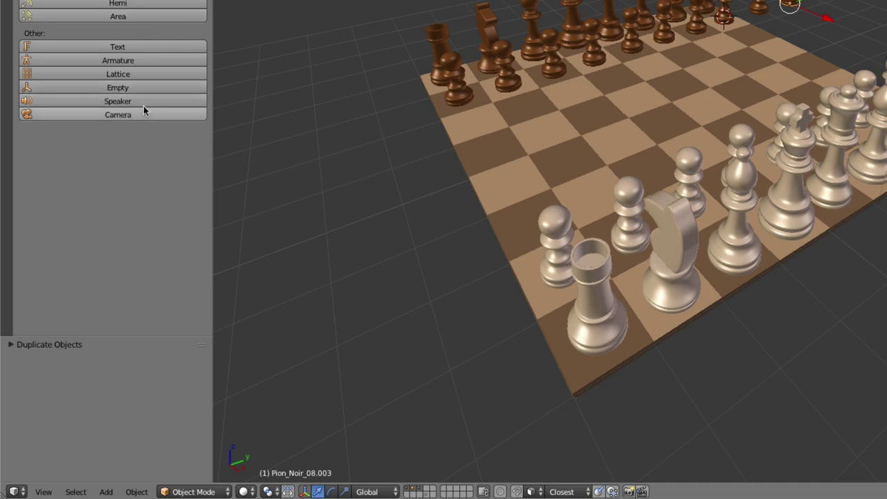
left_click(76, 492)
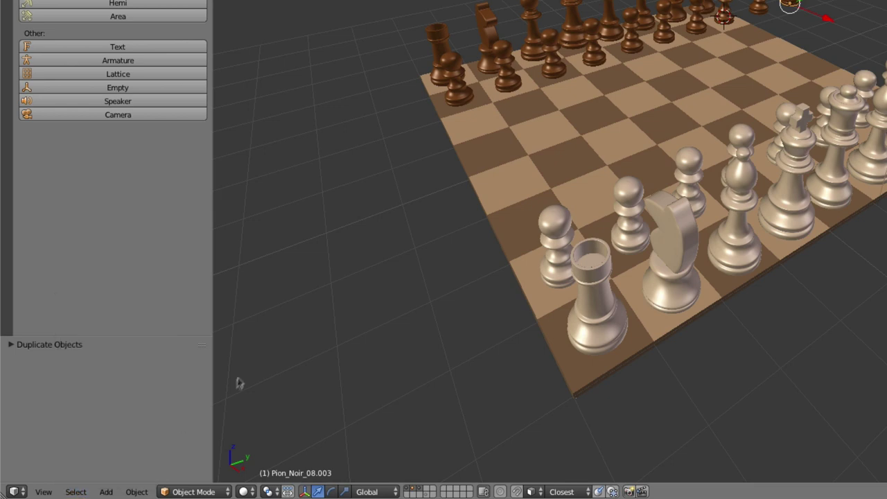
left_click(444, 489)
Add a cube mesh on the empty layer, zoom to it and enter Edit Mode
key("shift+a")
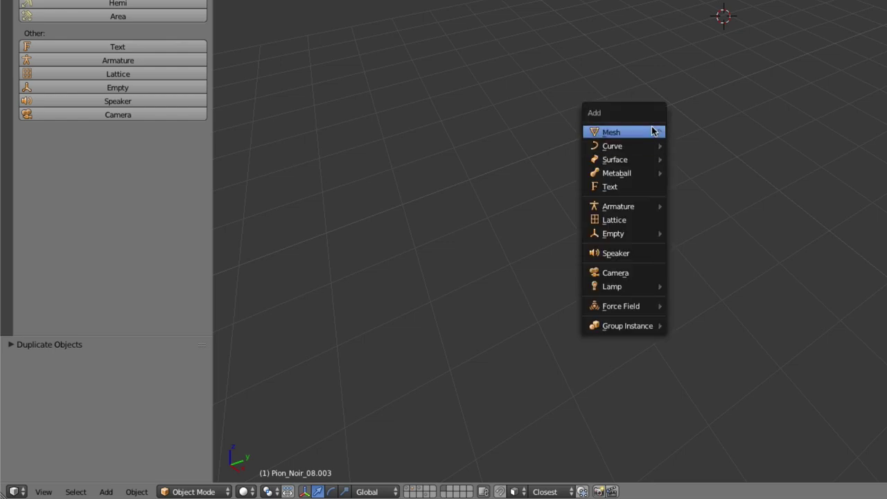
mouse_move(611, 132)
left_click(698, 143)
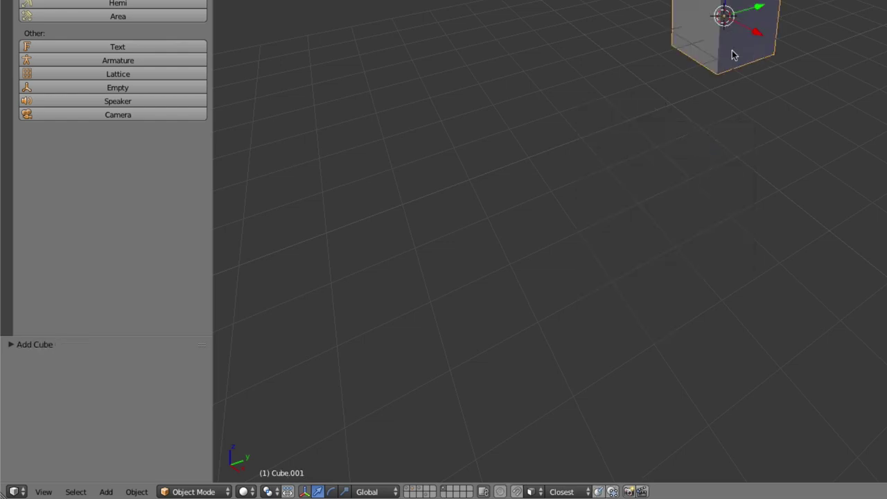
key("KP_Decimal")
key("Tab")
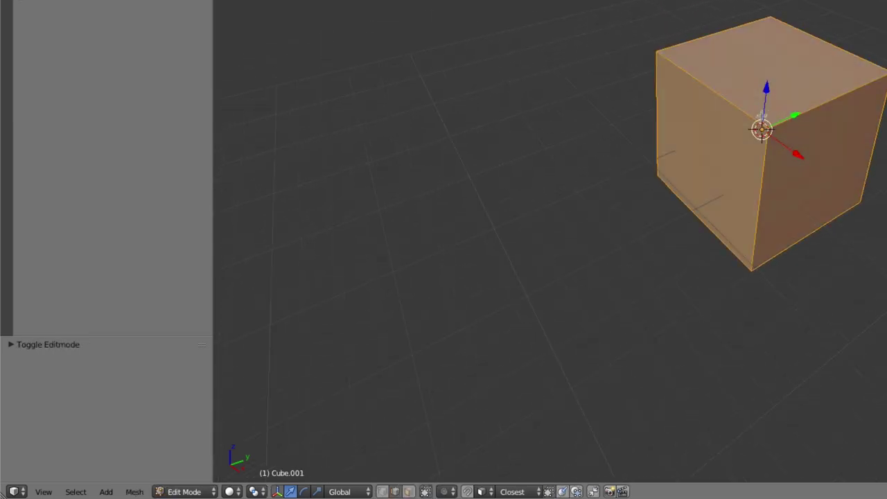
left_click_drag(759, 130, 768, 130)
Switch to vertex select mode and select only the cube's top front corner vertex
key("a")
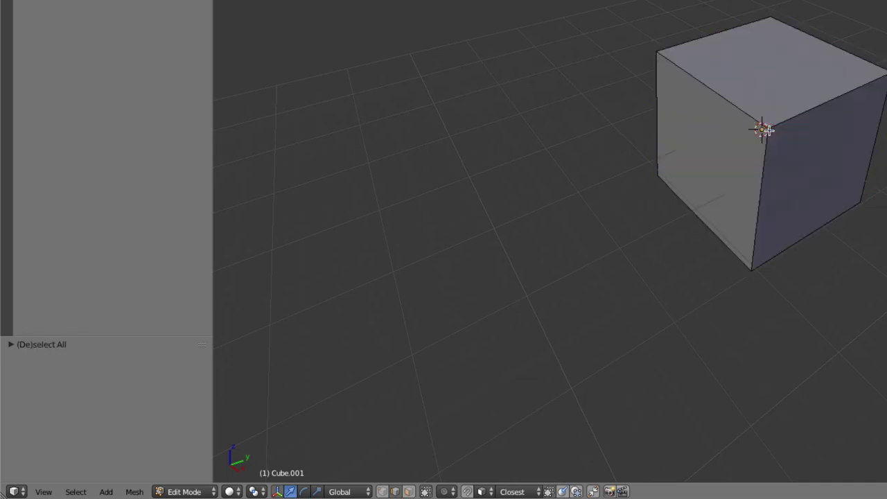
right_click(767, 130)
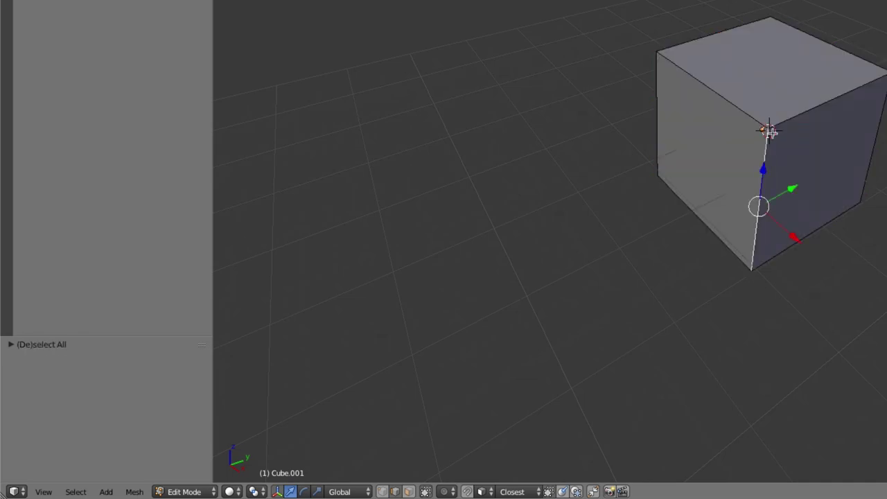
key("ctrl+Tab")
key("1")
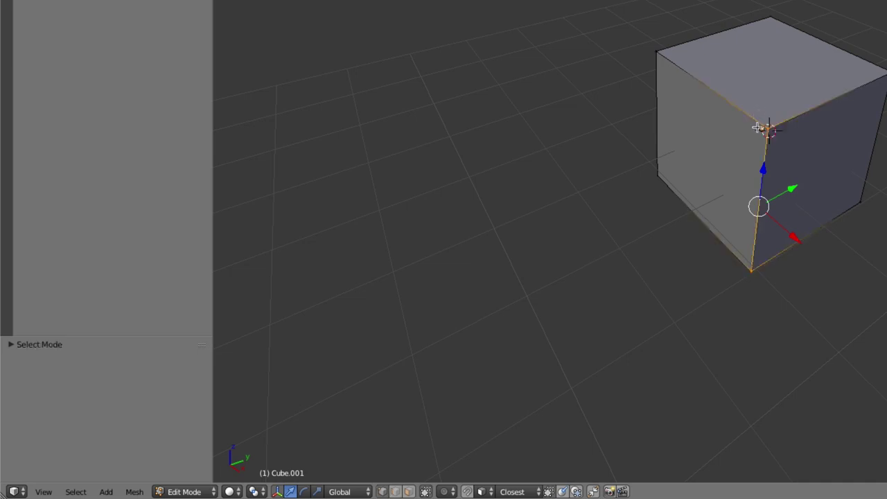
right_click(768, 130)
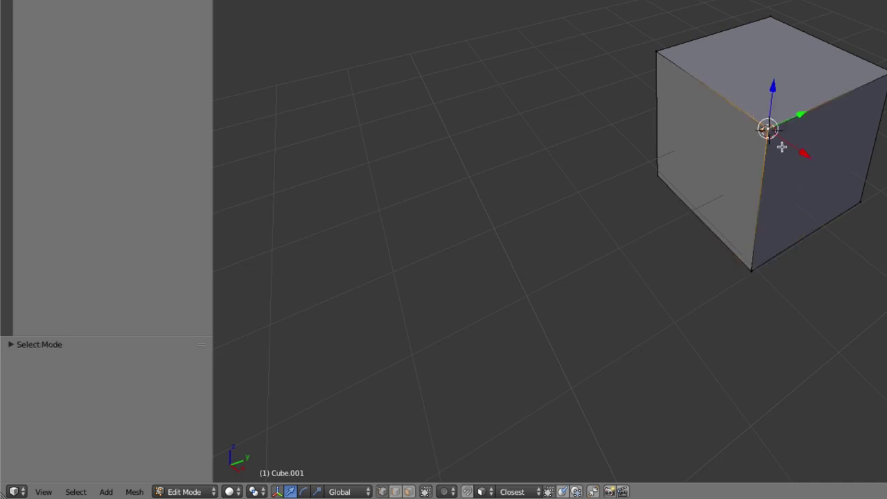
key("a")
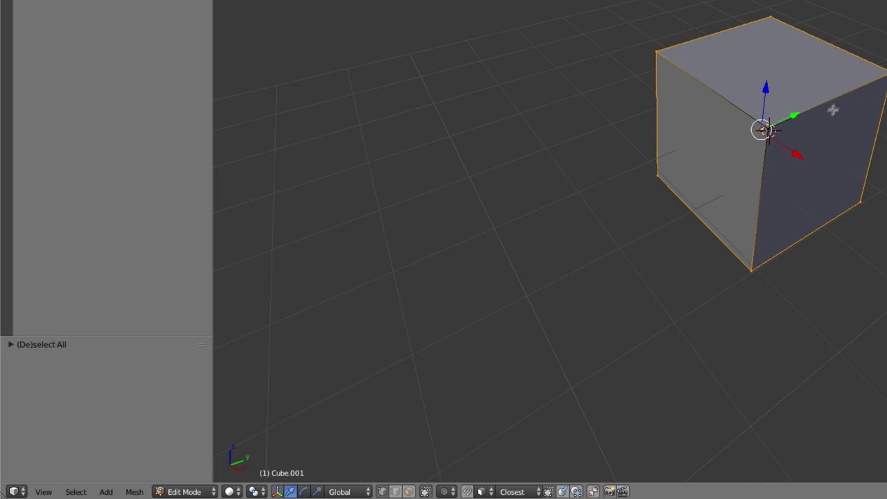
right_click(767, 129)
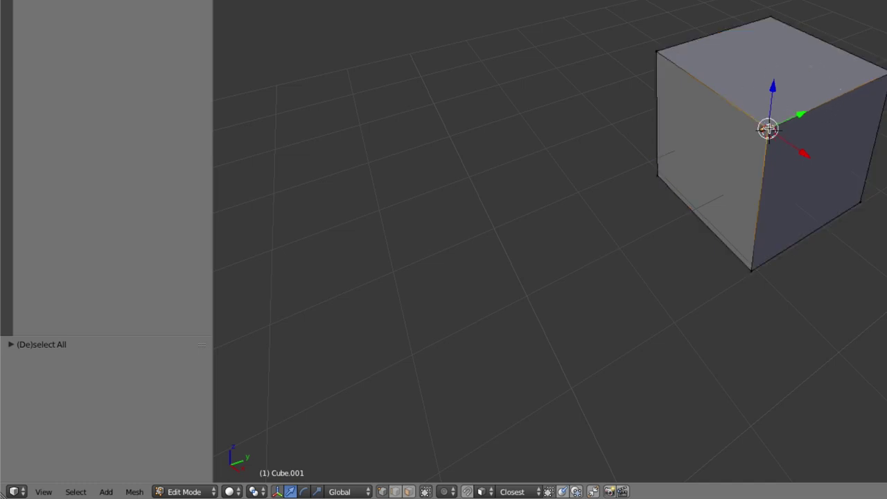
left_click(75, 491)
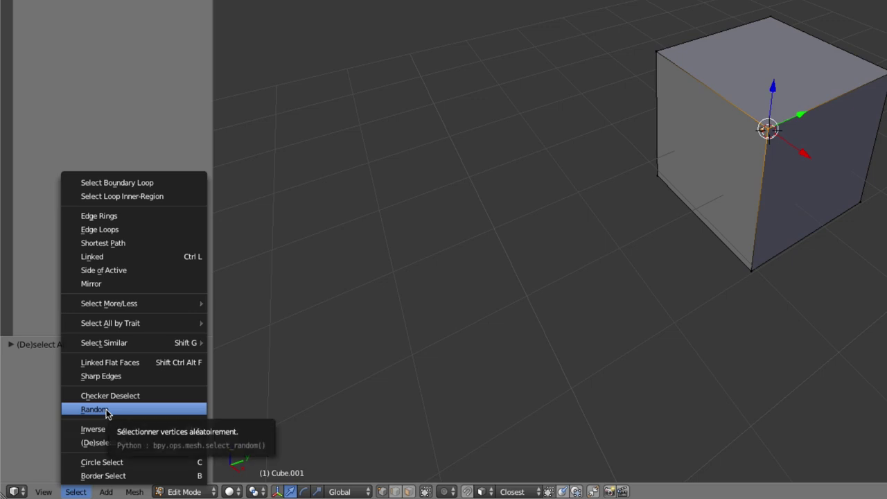
mouse_move(92, 256)
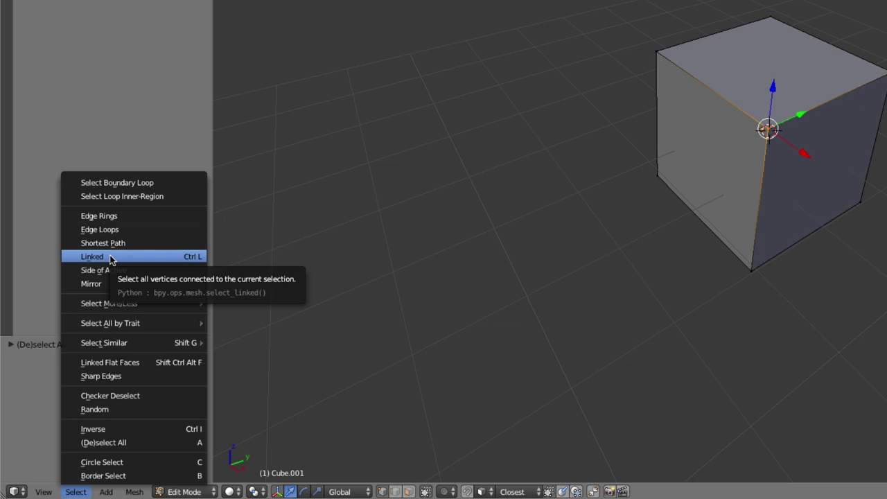
Take Cube.001 out of Edit Mode and bring up the Add menu's object types
left_click(107, 491)
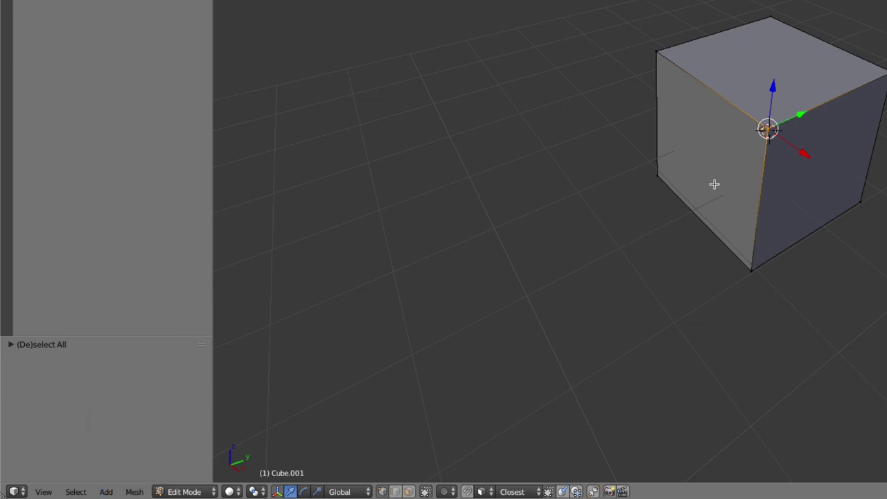
key("Tab")
left_click(106, 491)
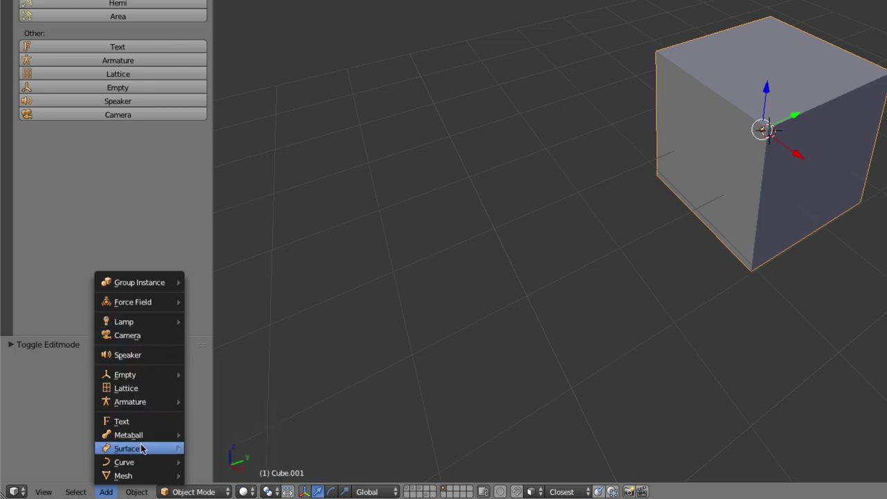
Switch to the Object menu and show the Relations tools in the tool shelf
left_click(137, 491)
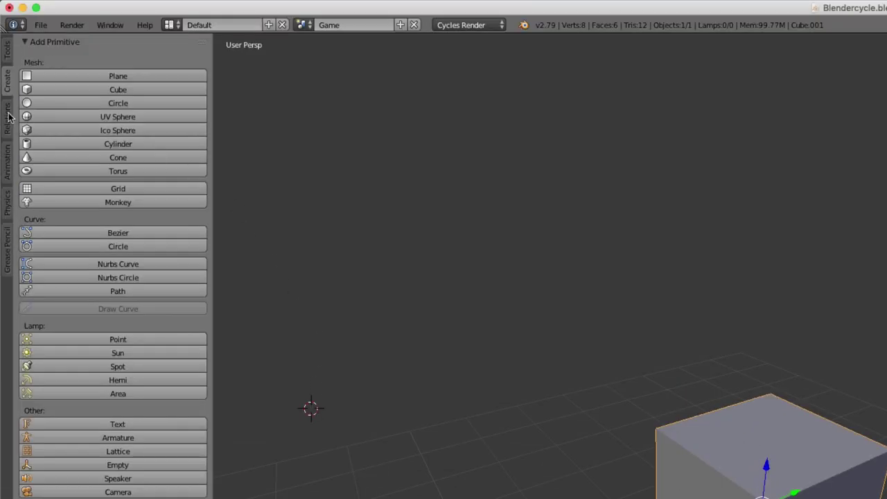
left_click(7, 118)
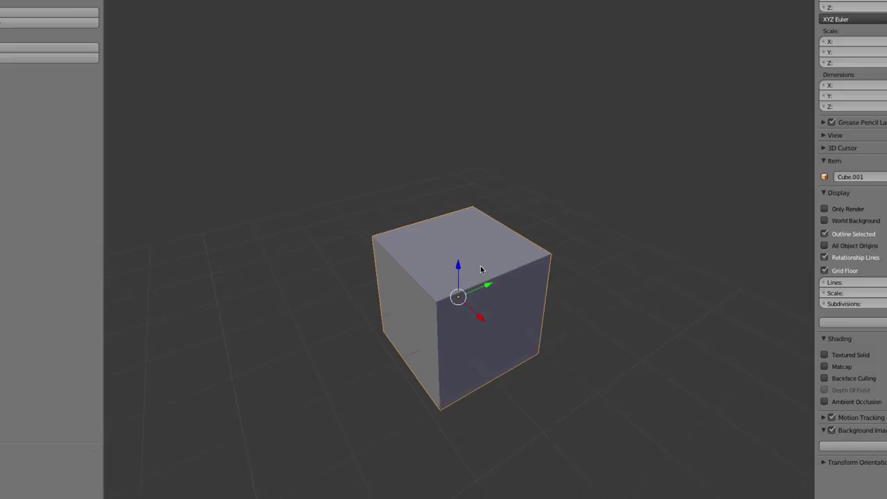
Duplicate the cube along Y, parent Cube.001 to Cube.002, and move them together
key("shift+d")
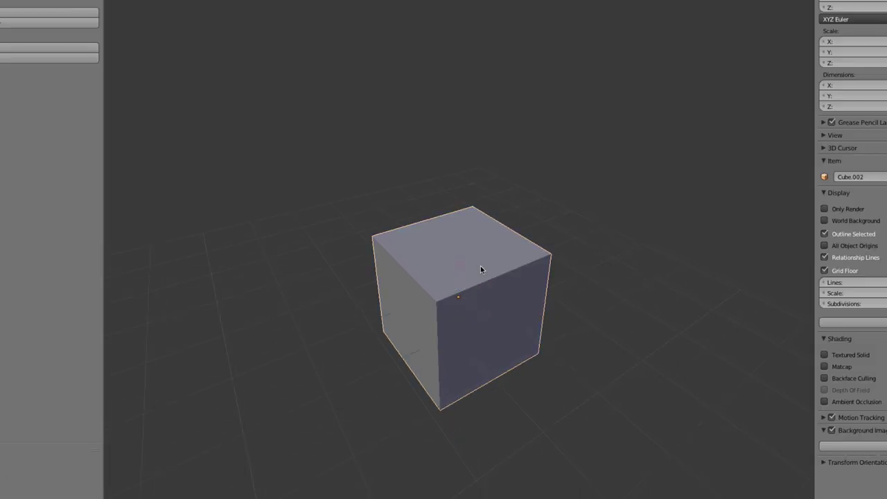
key("y")
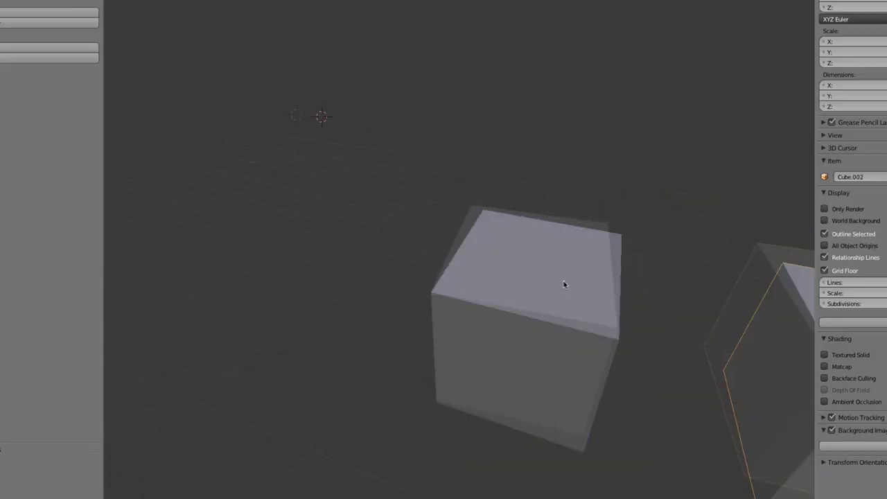
middle_click_drag(563, 283, 398, 272)
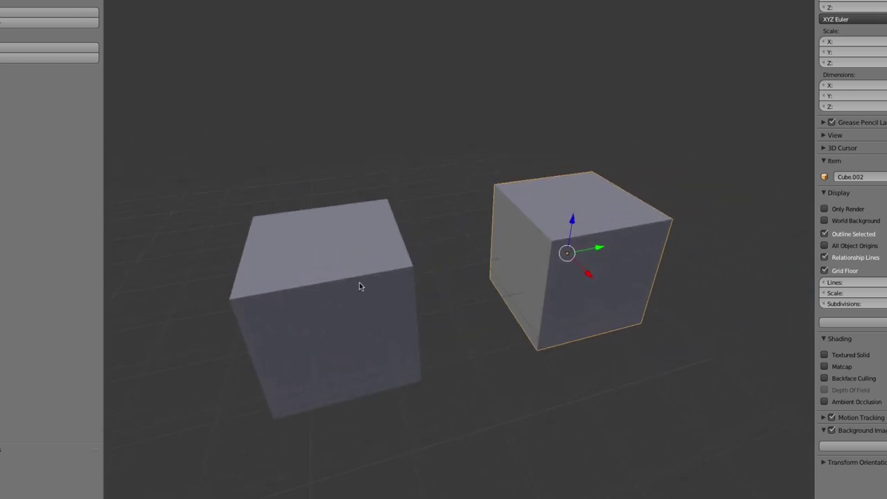
left_click(359, 281)
right_click(359, 281)
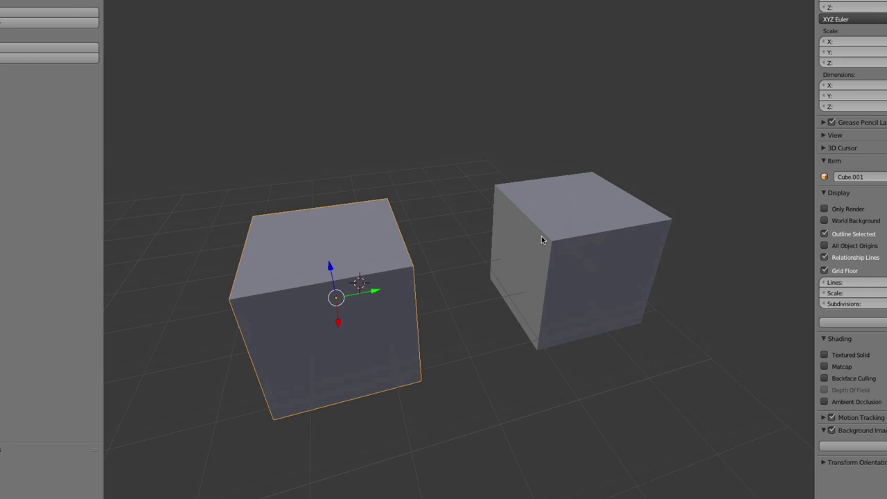
right_click(530, 250, "shift")
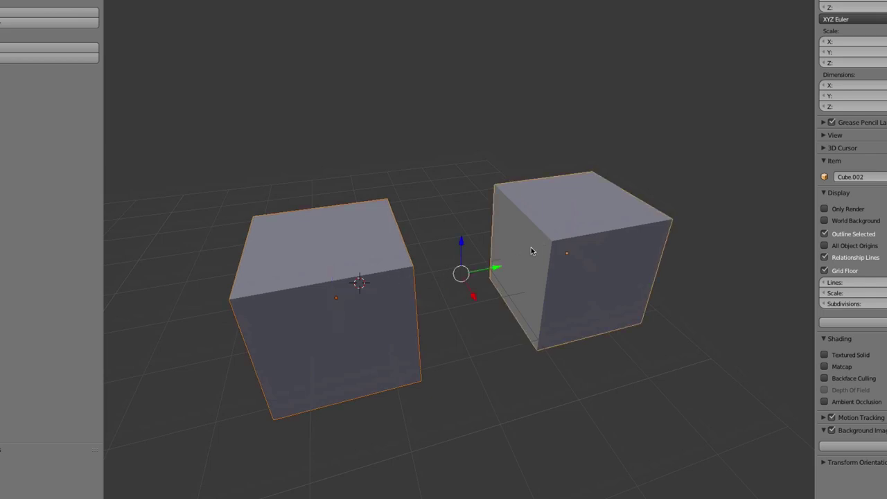
key("ctrl+p")
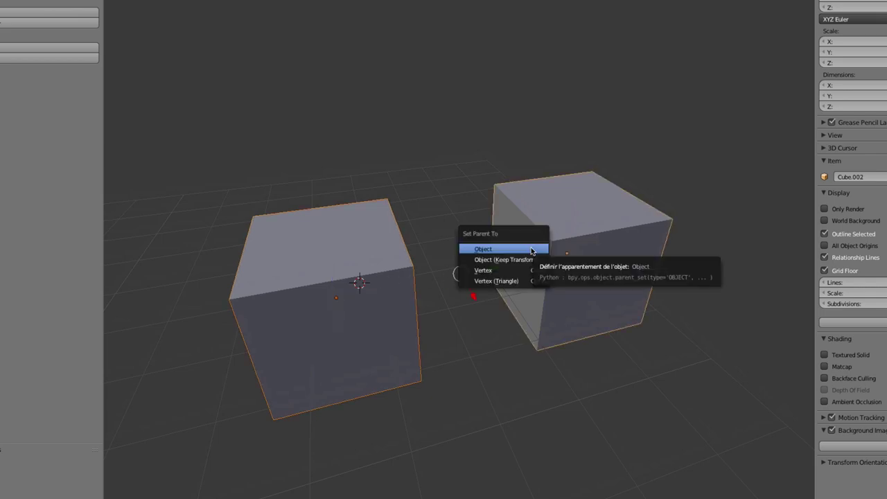
left_click(505, 250)
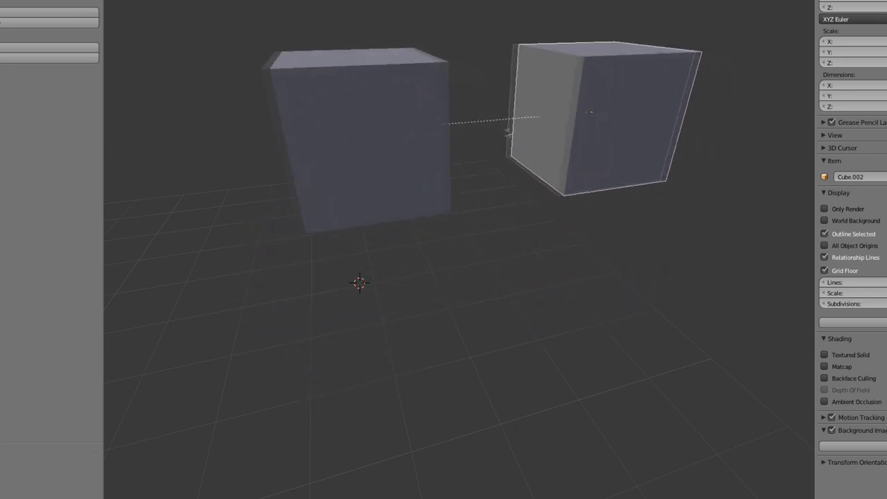
left_click_drag(568, 244, 588, 183)
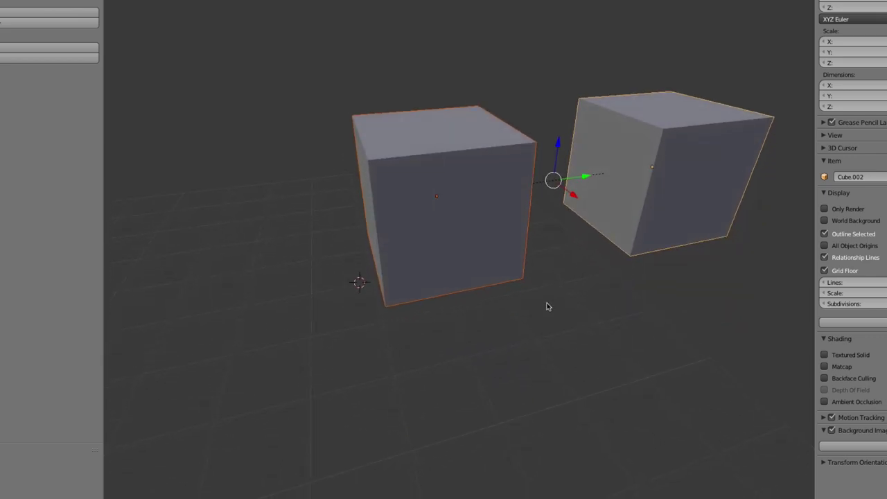
Clear the parent link with Clear and Keep Transformation, undoing a plain clear first
key("alt+p")
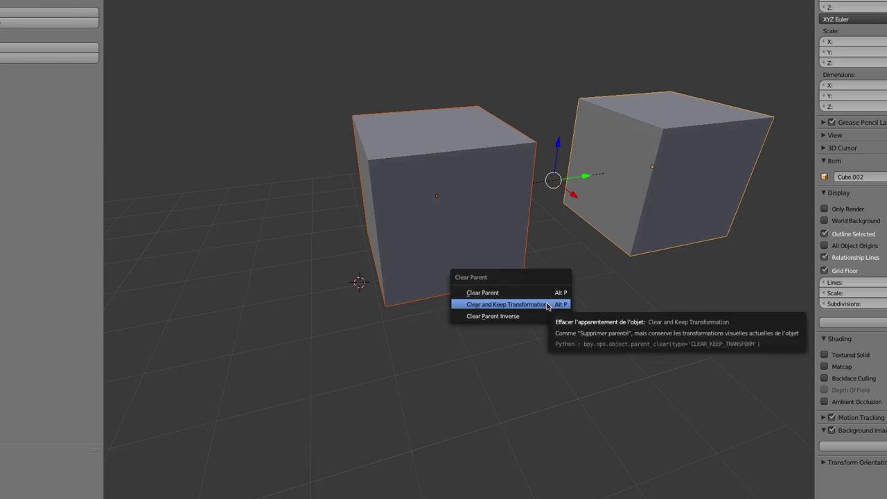
left_click(502, 295)
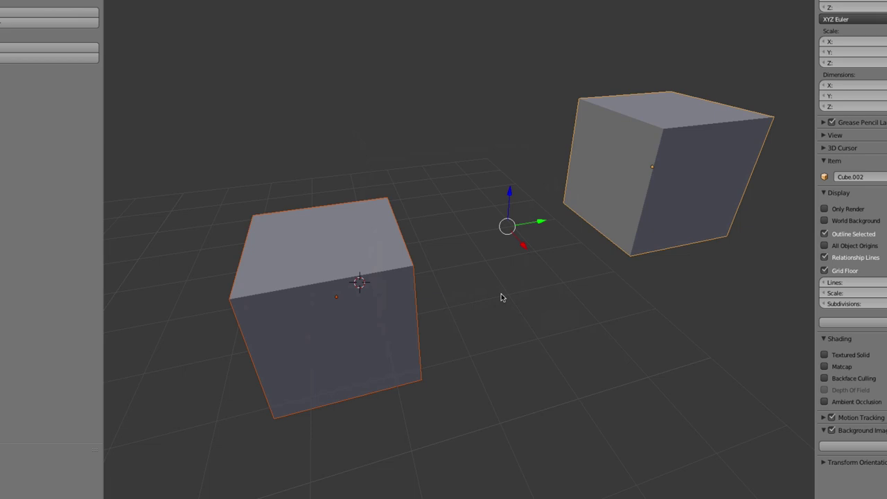
key("ctrl+z")
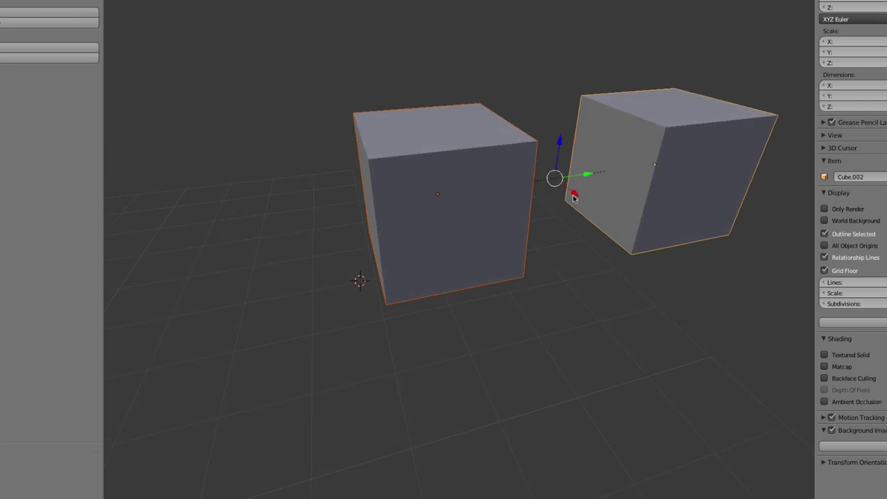
key("alt+p")
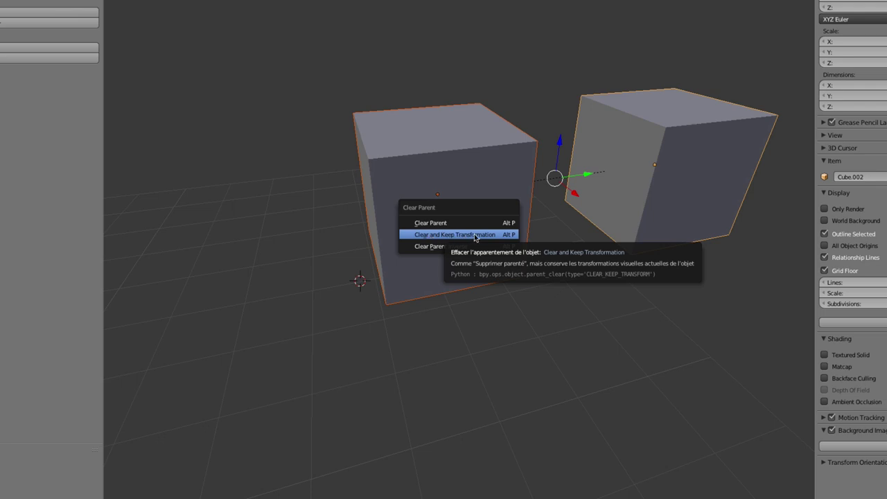
left_click(476, 236)
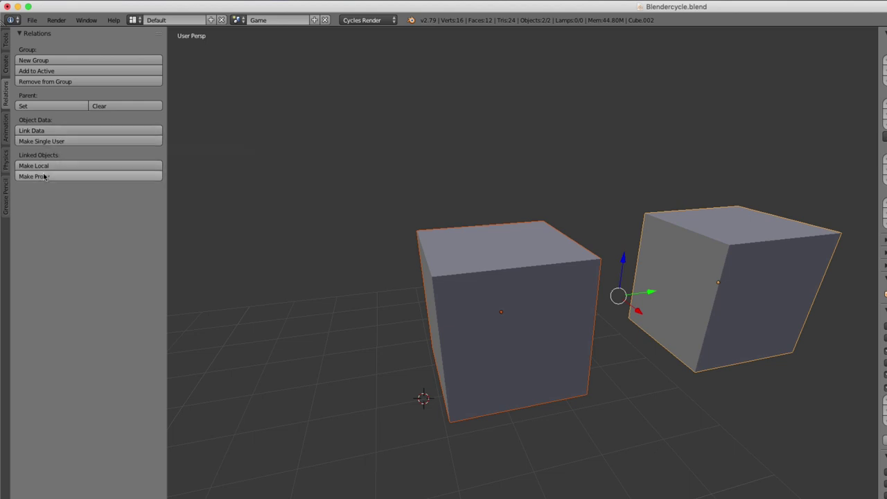
Show the Animation tools for keyframes, motion paths and actions beside the two cubes
left_click(6, 131)
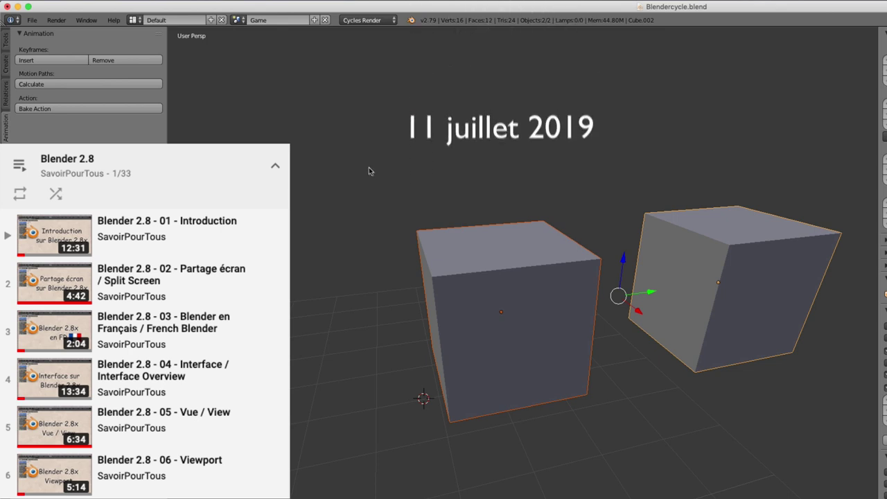
scroll(368, 166, "down", 2)
scroll(443, 187, "down", 2)
mouse_move(468, 198)
middle_mouse_down()
mouse_move(461, 204)
mouse_move(521, 210)
middle_mouse_up()
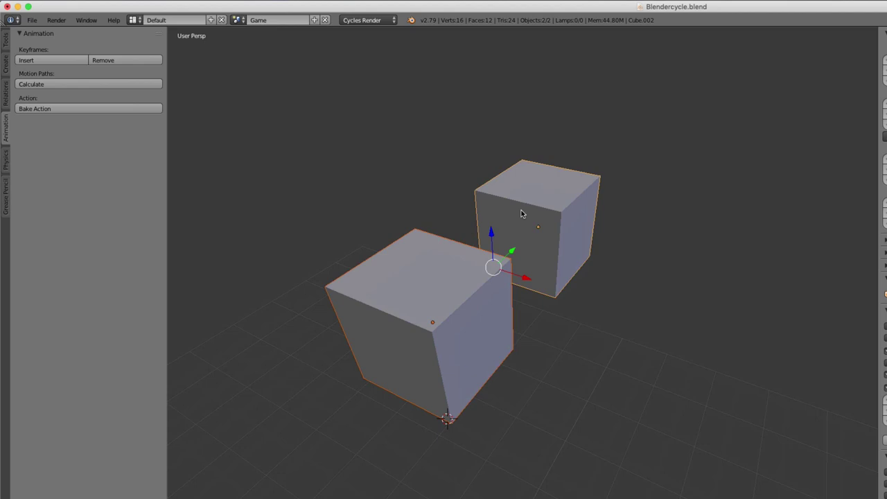
Look at the rigid body Physics tools, then show the Grease Pencil drawing tools
middle_click_drag(521, 210, 495, 295)
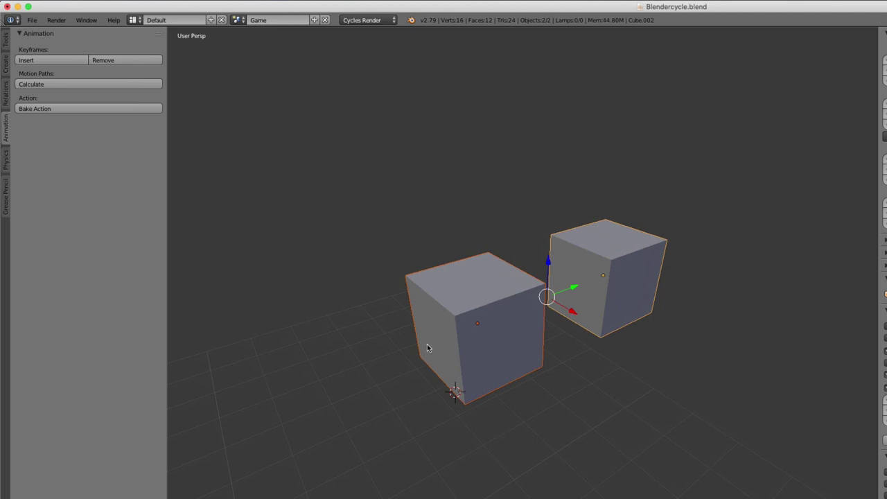
left_click(6, 161)
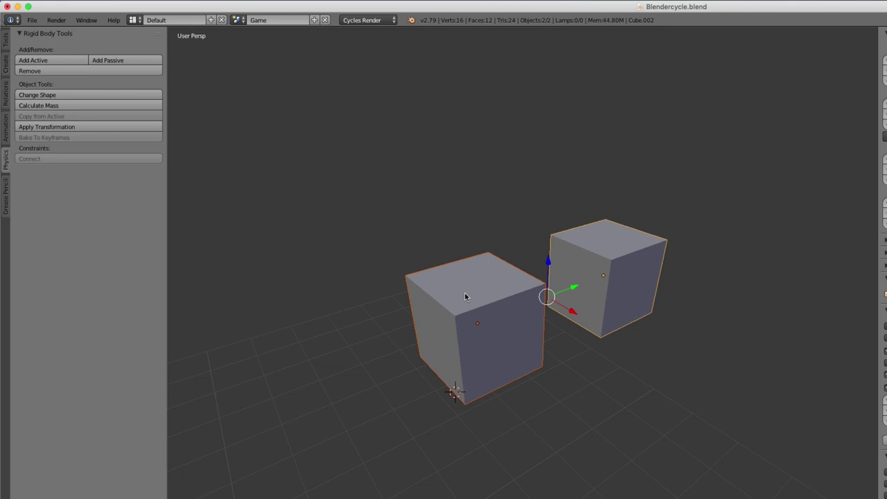
left_click(7, 196)
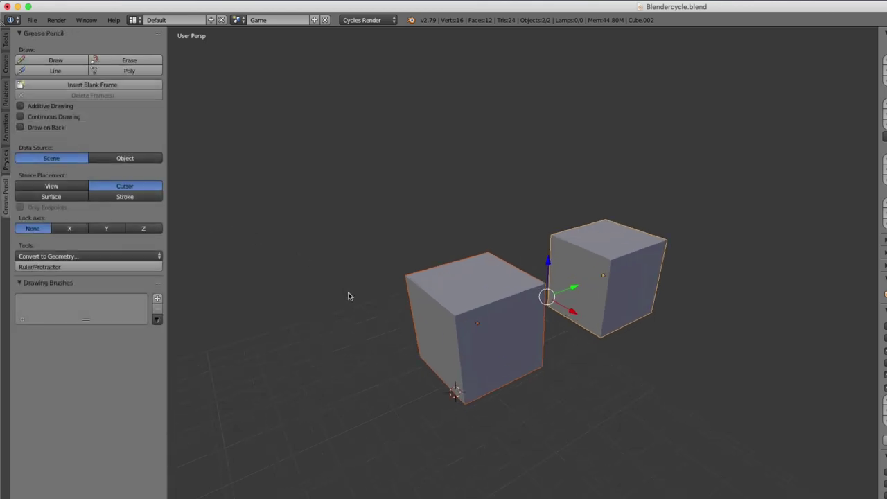
middle_click_drag(350, 321, 336, 311)
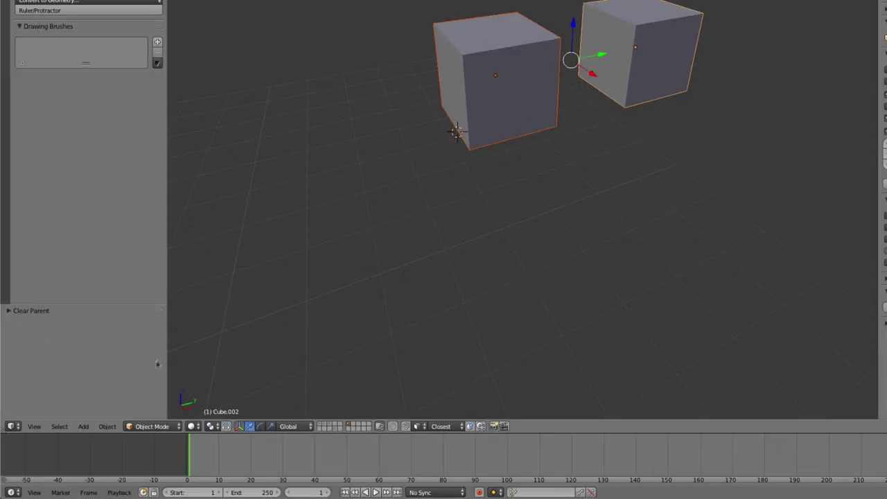
Check the mode, shading and pivot lists, toggle the manipulator, and list transform orientations
left_click(153, 428)
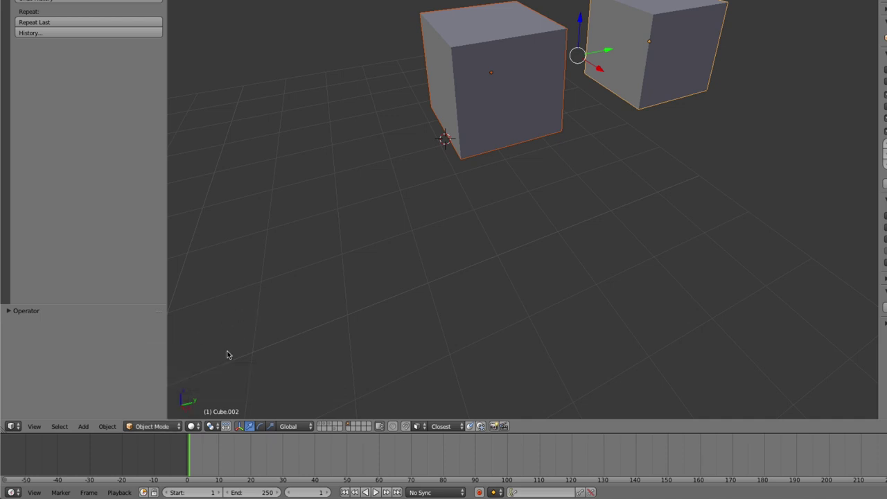
left_click(191, 426)
left_click(212, 427)
left_click(239, 427)
left_click(239, 427)
left_click(288, 428)
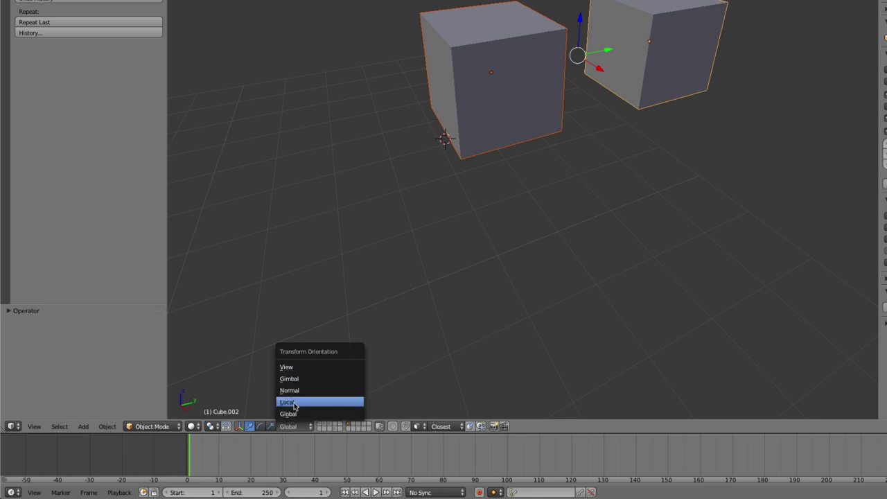
Keep Global orientation, reframe the view on the cubes, and select only Cube.001
left_click(288, 414)
scroll(551, 173, "down", 2)
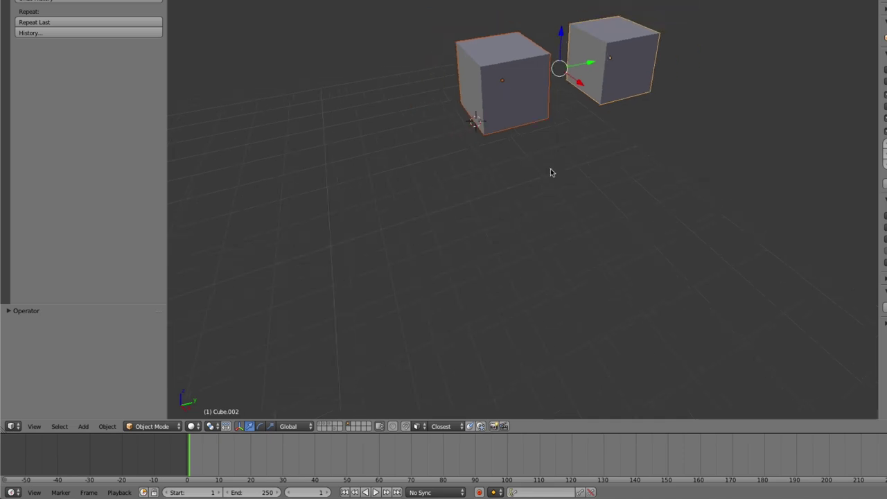
scroll(550, 172, "down", 2)
scroll(489, 187, "down", 2)
scroll(482, 188, "down", 1)
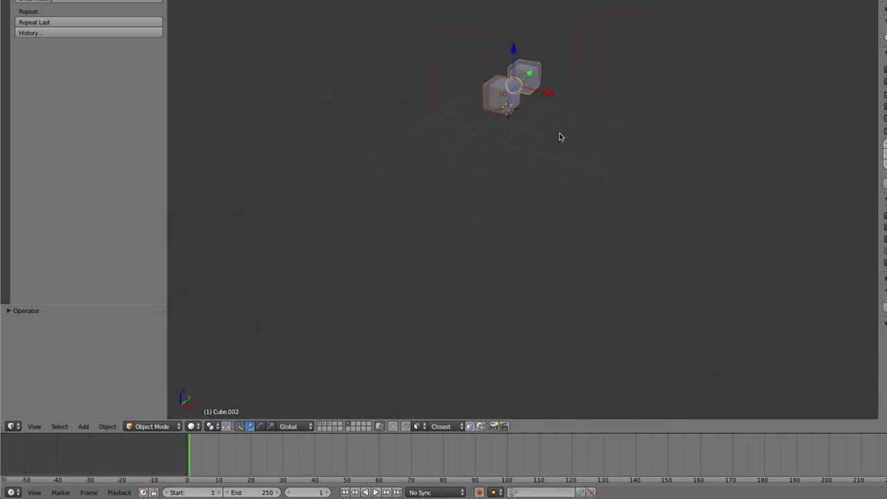
scroll(559, 137, "up", 3)
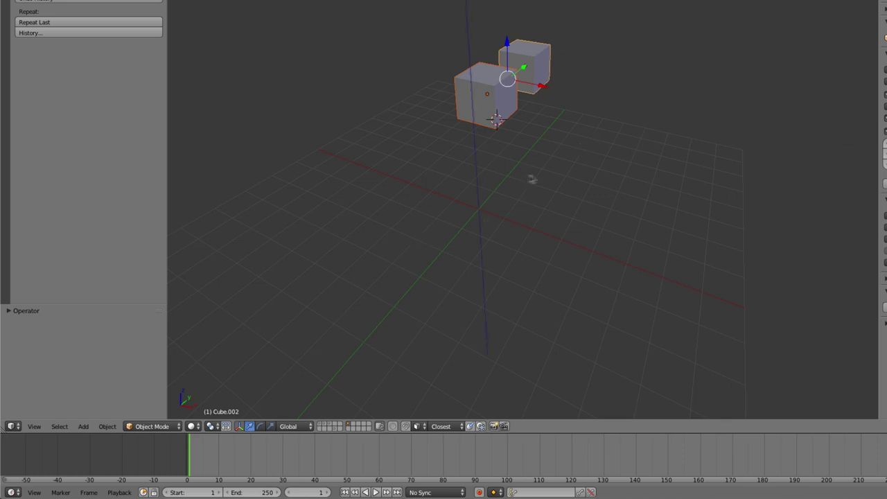
mouse_move(531, 179)
middle_mouse_down()
mouse_move(431, 176)
mouse_move(522, 122)
mouse_move(503, 105)
middle_mouse_up()
middle_click_drag(400, 174, 390, 174)
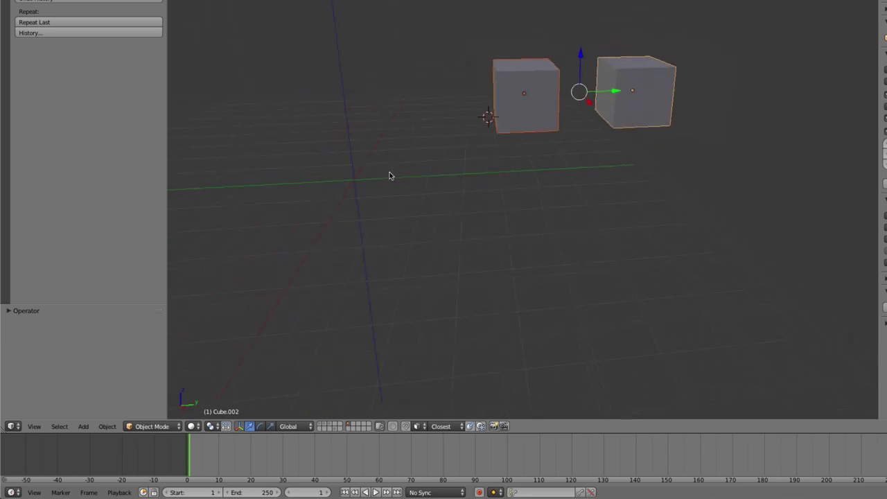
left_click(524, 89)
right_click(525, 88)
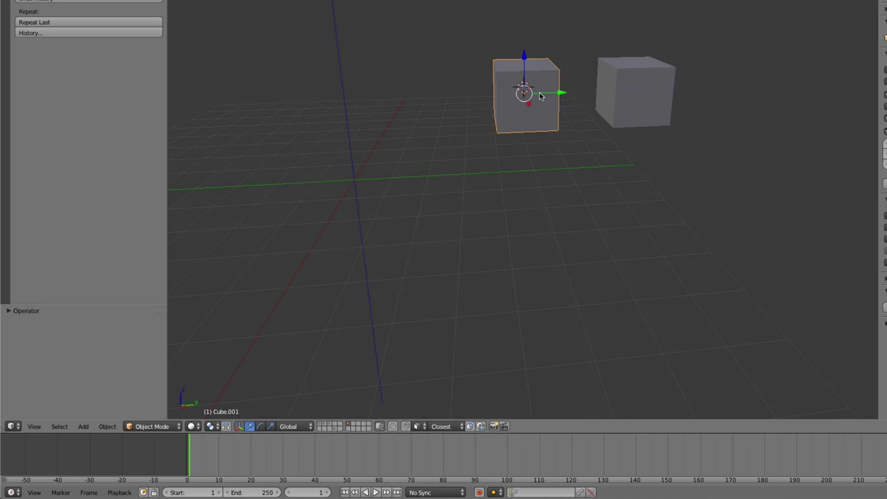
Tilt Cube.001 with a rotation and select its top face in Edit Mode
key("r")
left_click(536, 85)
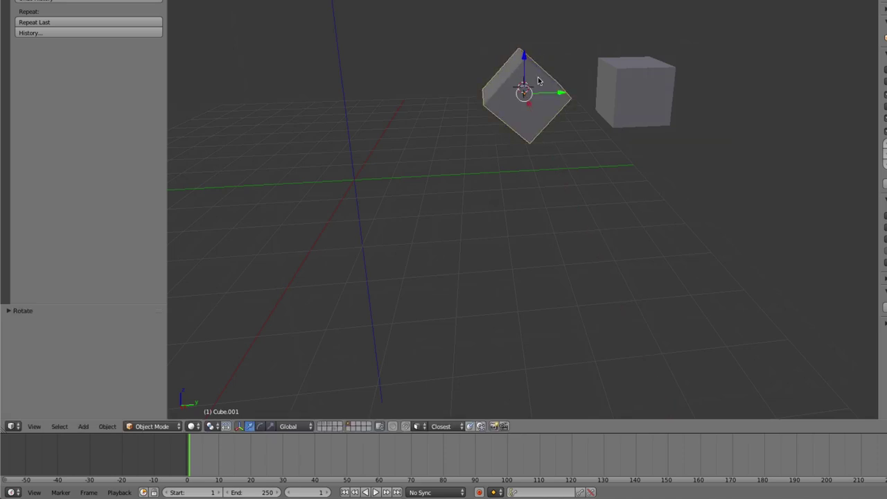
key("Tab")
middle_click_drag(536, 92, 597, 31)
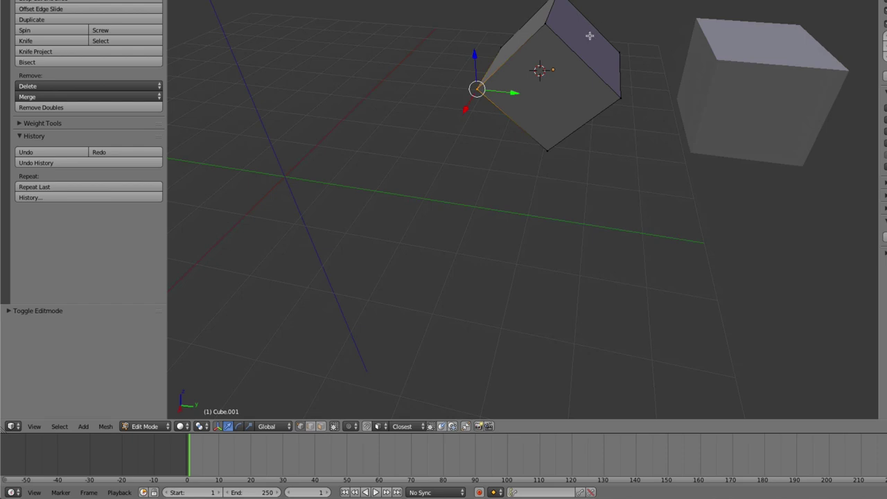
key("ctrl+Tab")
left_click(577, 57)
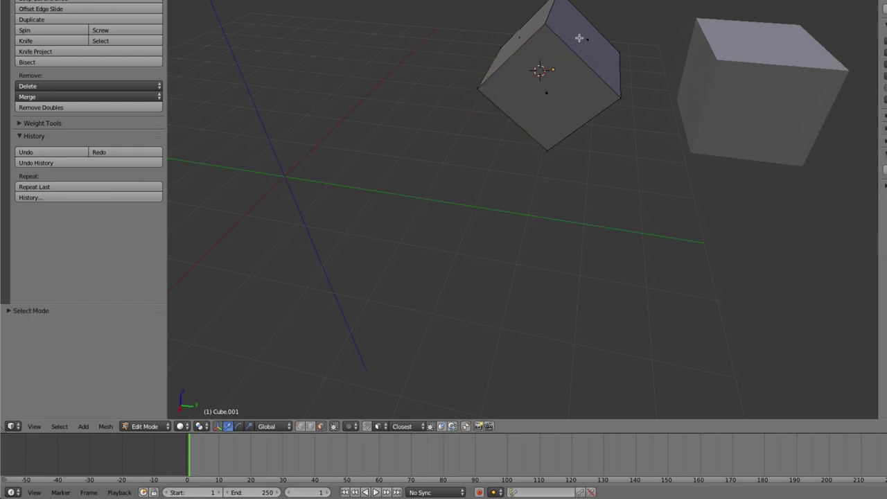
right_click(579, 38)
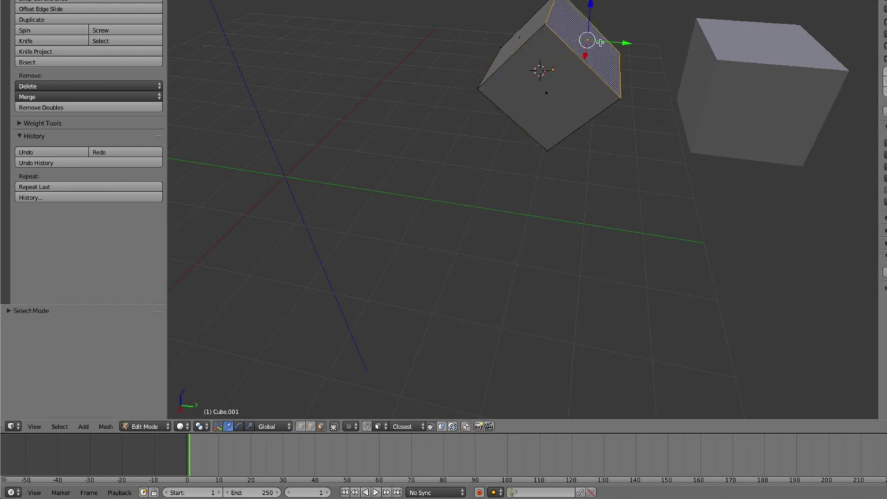
key("KP_8")
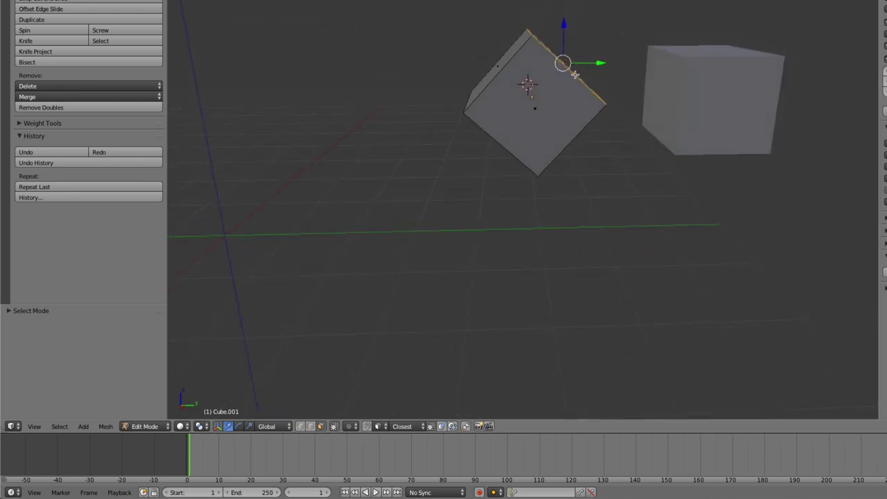
Extrude the top face in Local orientation, then restore Global and return to Object Mode
left_click(272, 426)
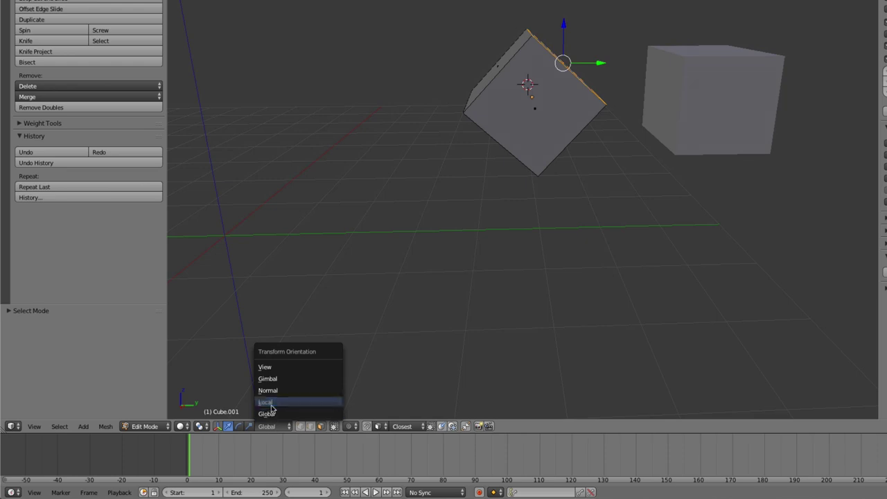
left_click(277, 402)
key("e")
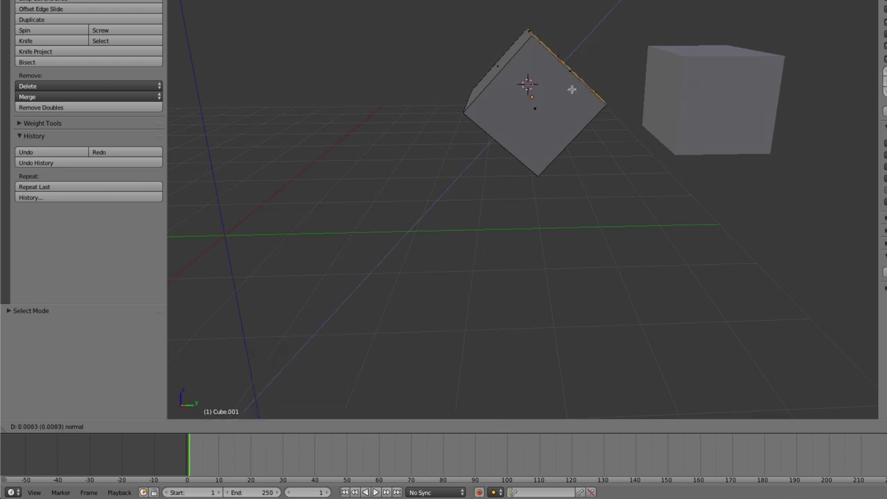
left_click(633, 28)
middle_click_drag(632, 60, 621, 87)
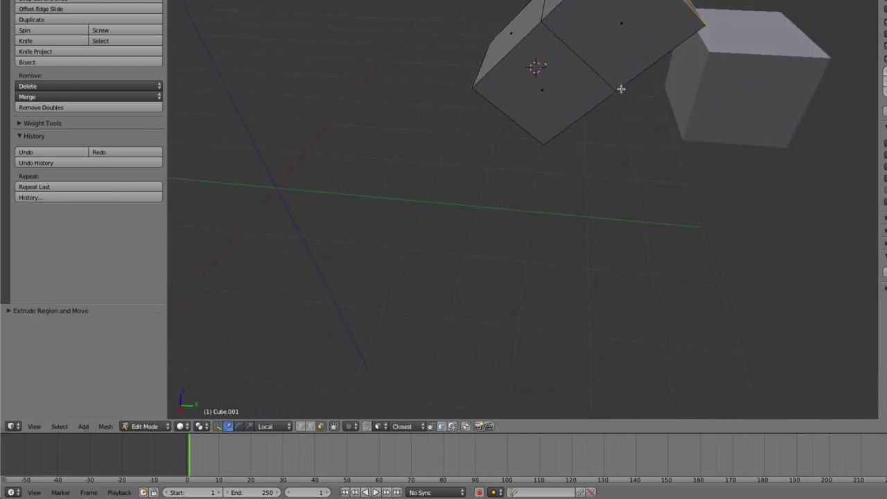
middle_click_drag(437, 266, 415, 257)
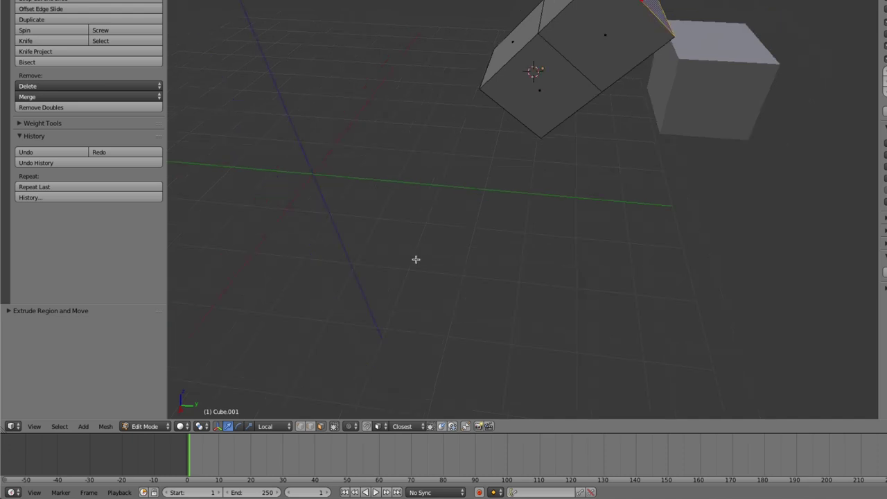
left_click(272, 426)
left_click(270, 412)
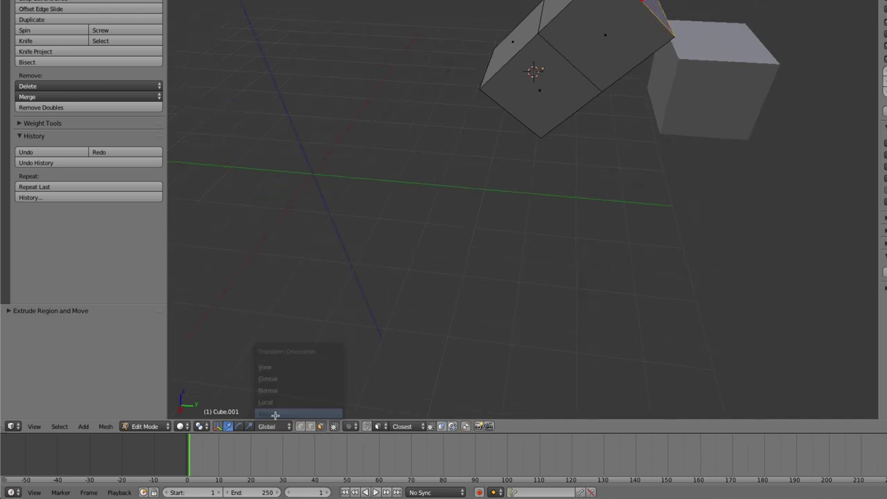
key("Tab")
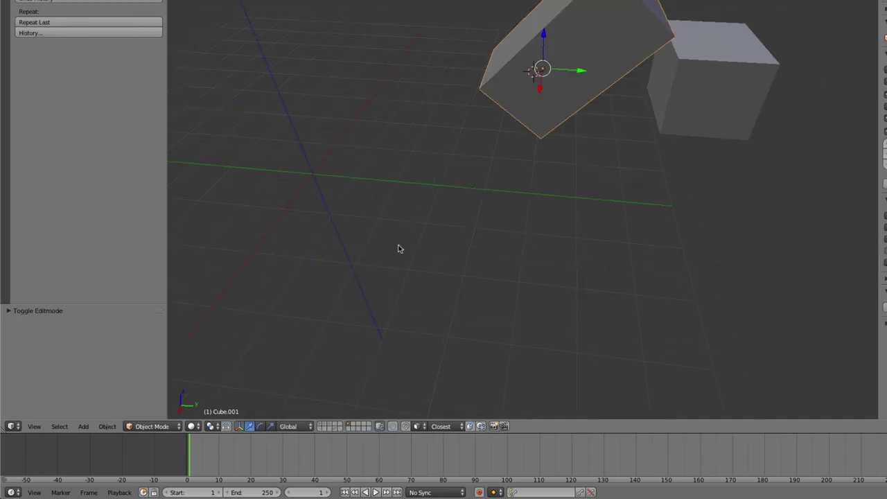
Enable proportional editing and set the 3D cursor on the grid below the tilted box
middle_click_drag(398, 247, 404, 233)
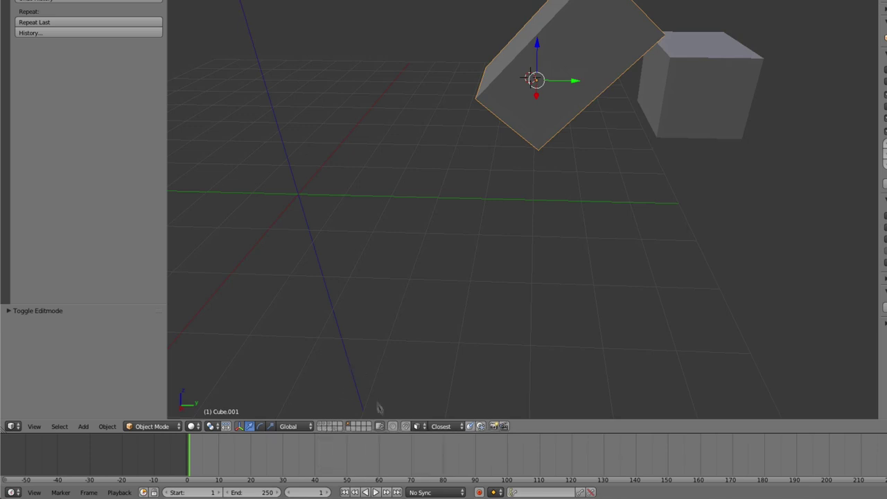
left_click(392, 426)
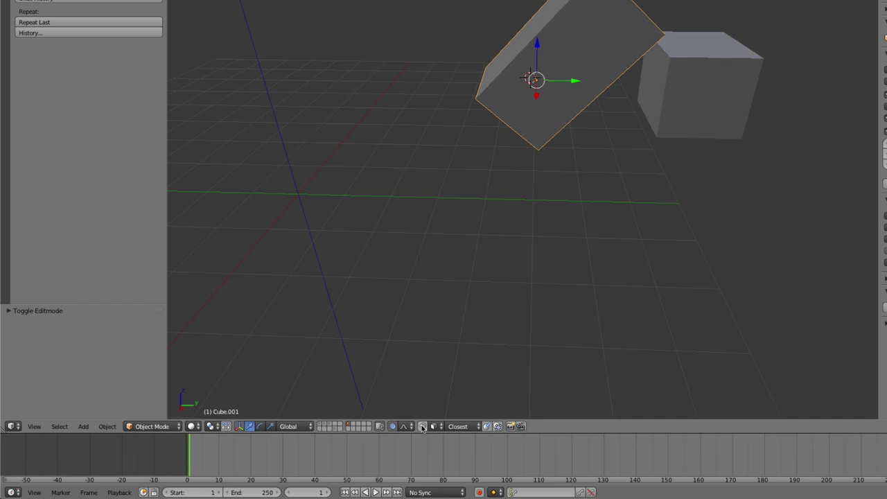
left_click(439, 393)
Hide the sidebar, widen the Properties editor, and show the 1920×1080, 24 fps Render settings
key("o")
key("o")
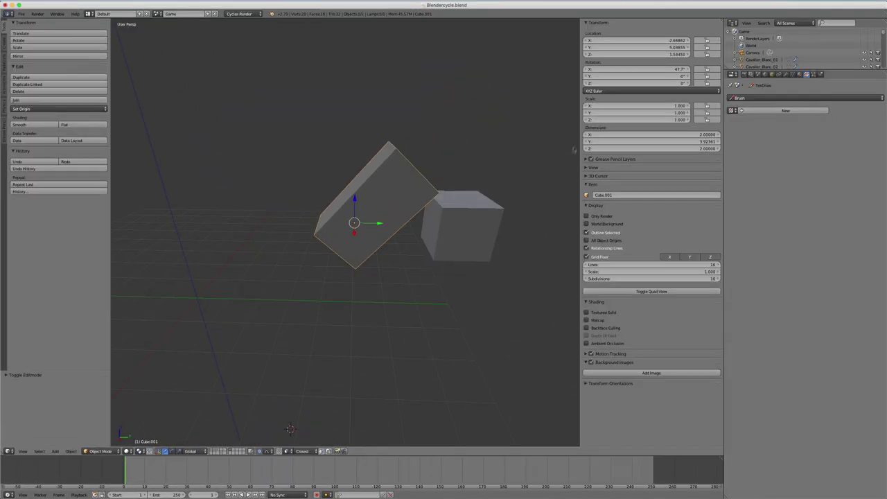
left_click_drag(578, 144, 564, 144)
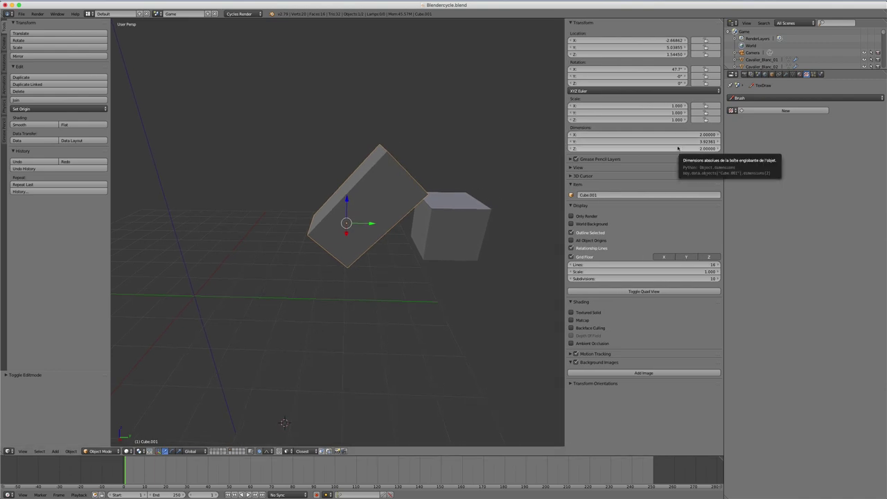
key("n")
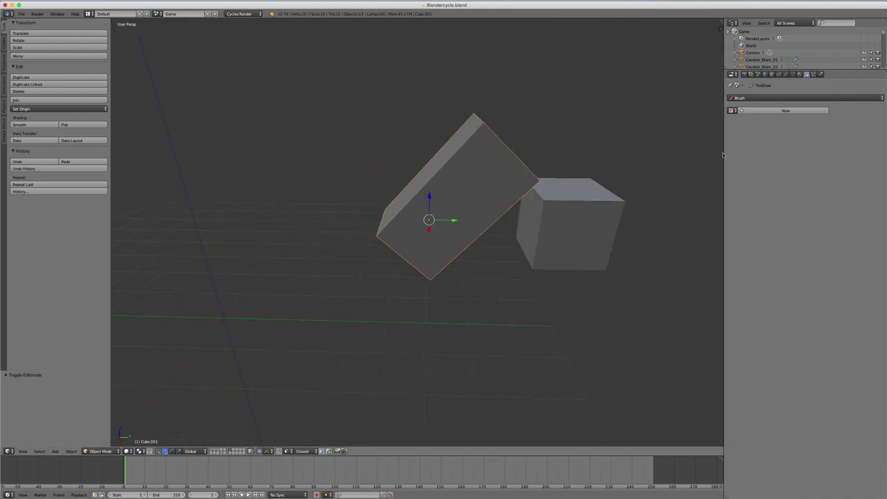
left_click_drag(722, 155, 554, 149)
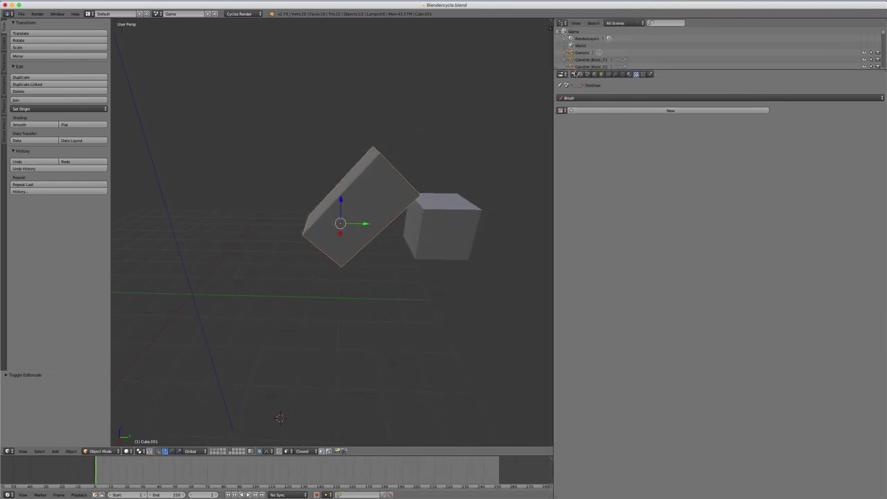
left_click(573, 74)
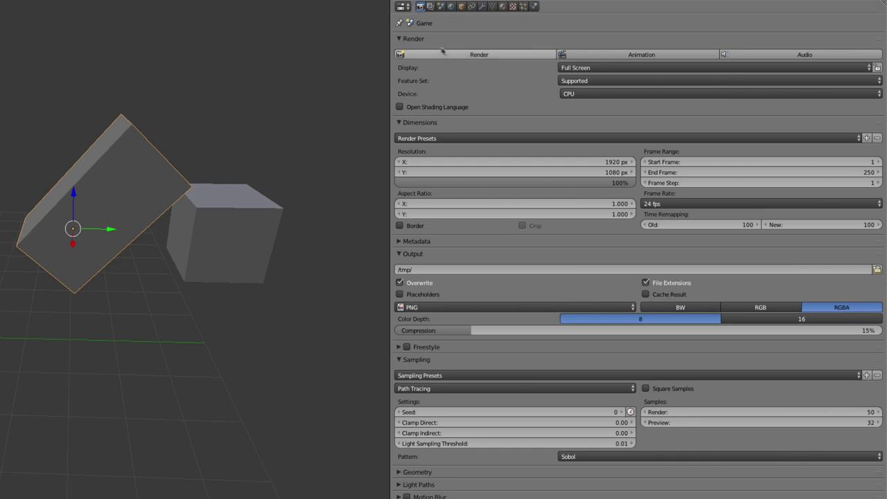
Browse the Render Layers and Render tabs and expand Denoising, ending on the Scene settings
left_click(430, 7)
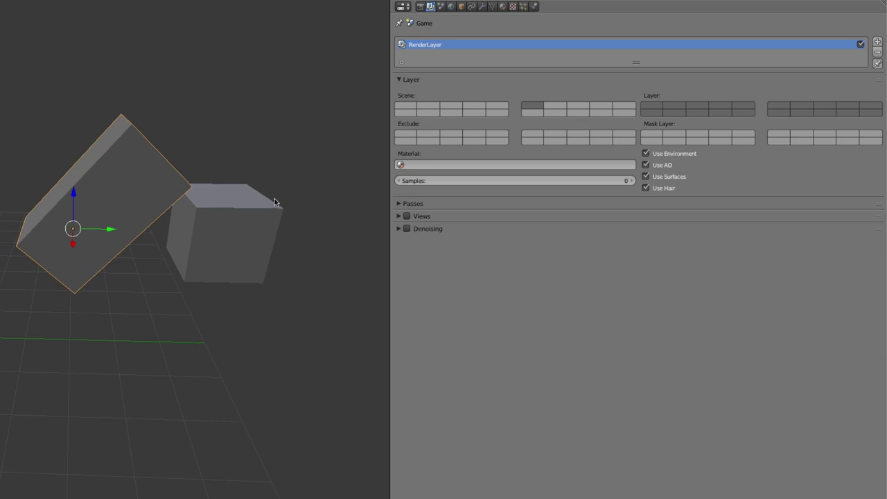
left_click(420, 6)
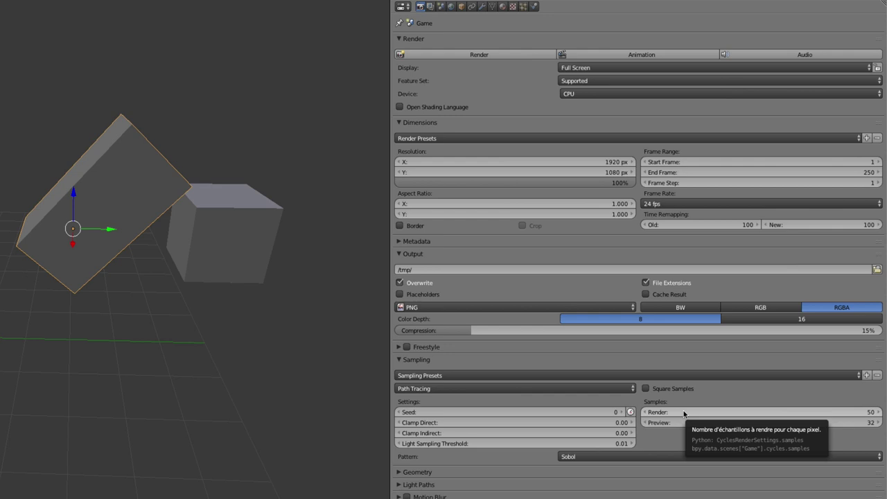
left_click(430, 6)
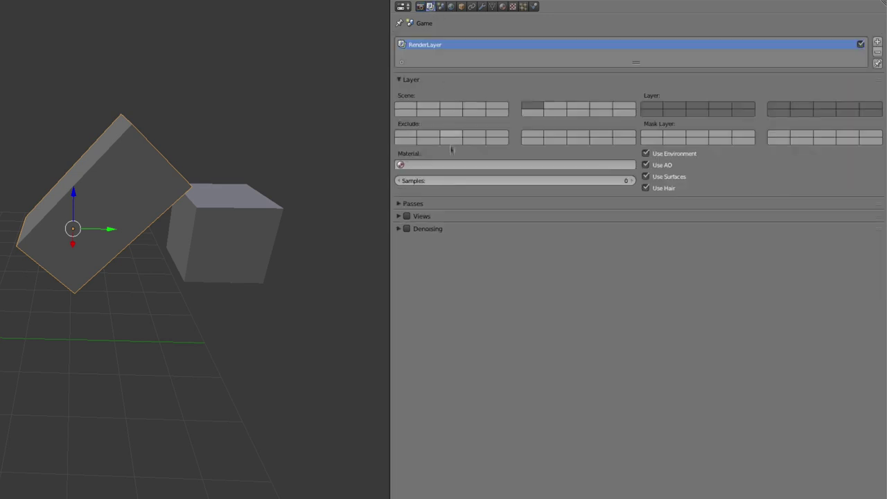
left_click(398, 230)
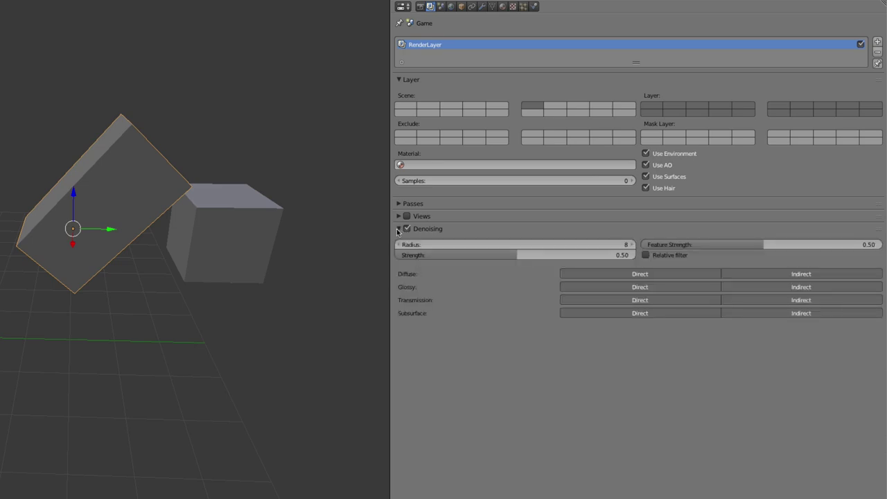
left_click(440, 6)
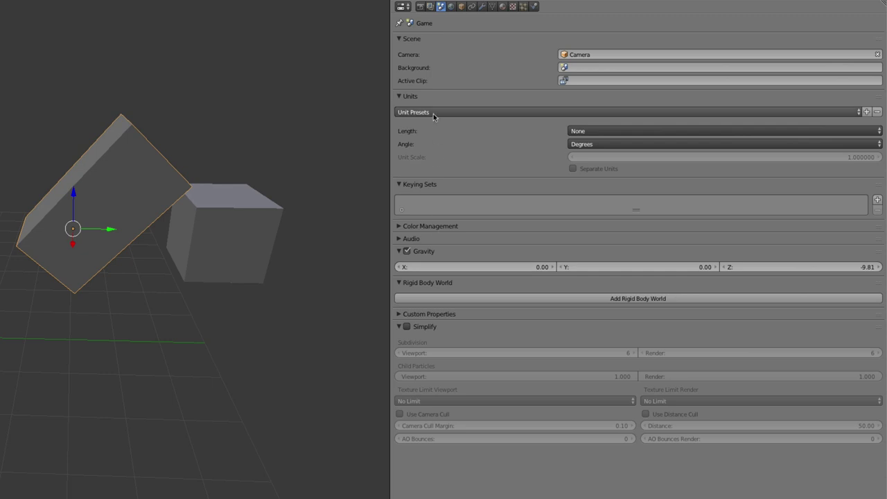
Set scene length units to Metric with unit scale 1.0 and Degrees, then view Cube.001's object settings
left_click(580, 144)
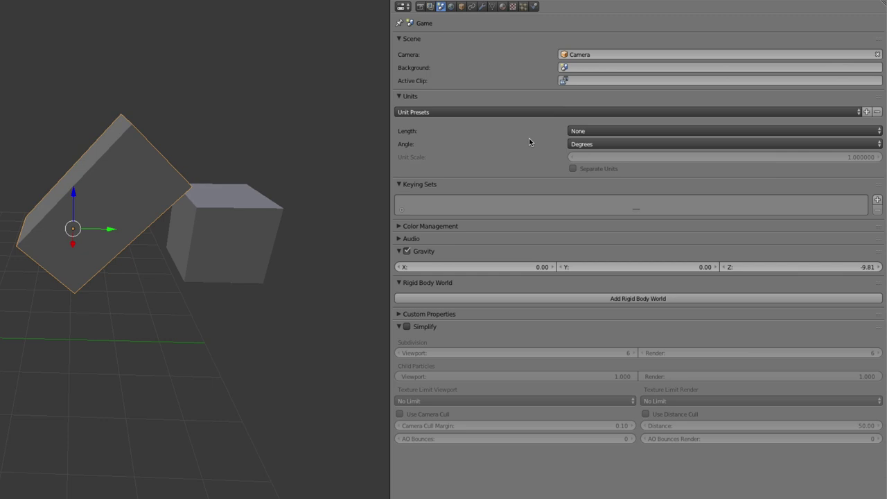
left_click(577, 134)
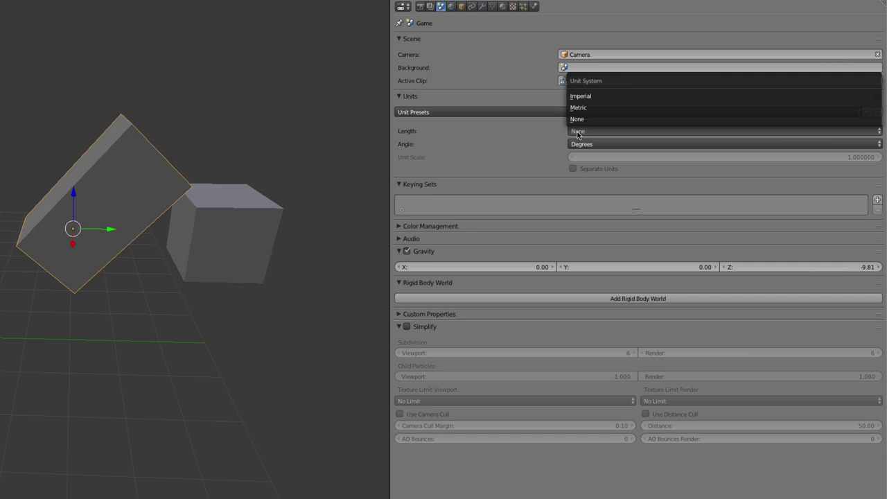
left_click(577, 108)
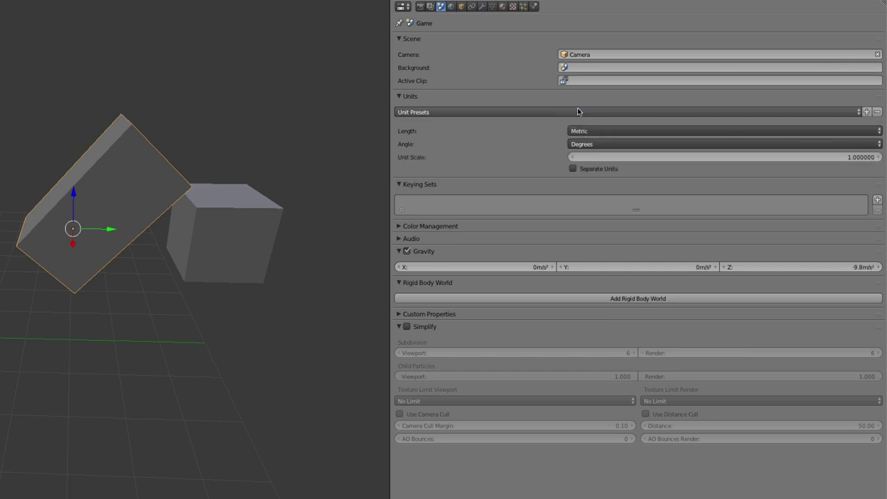
left_click(621, 161)
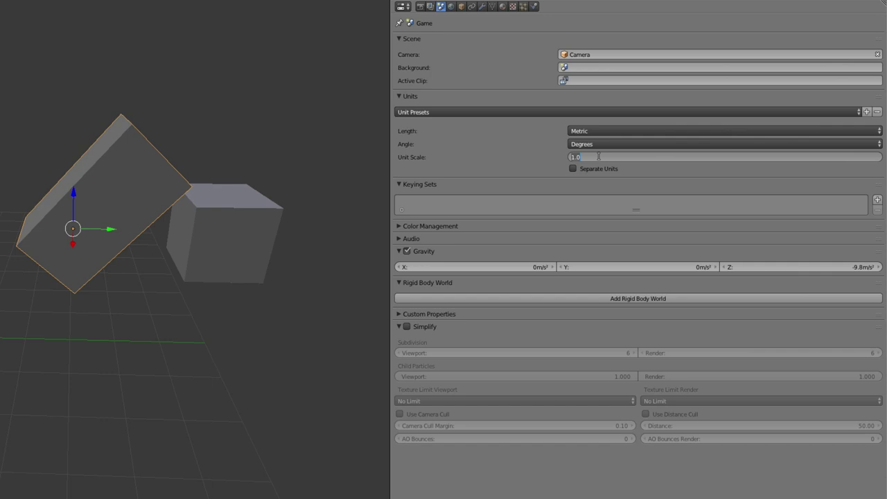
left_click(573, 169)
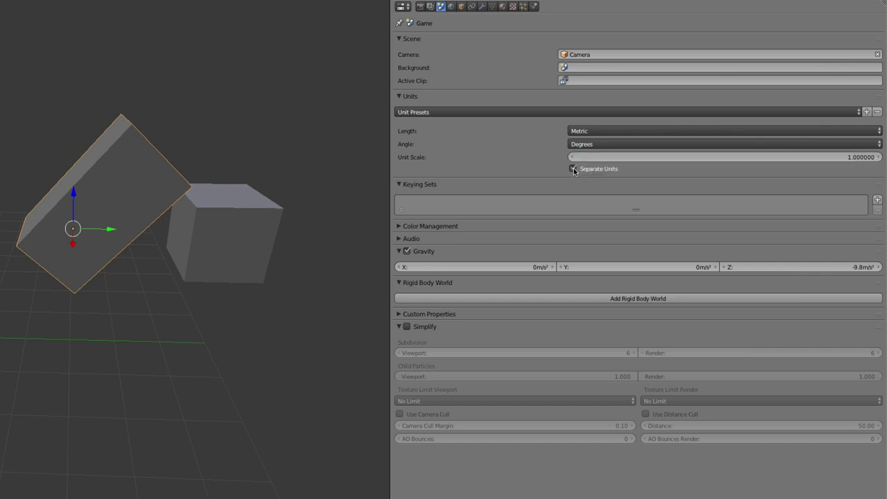
left_click(450, 6)
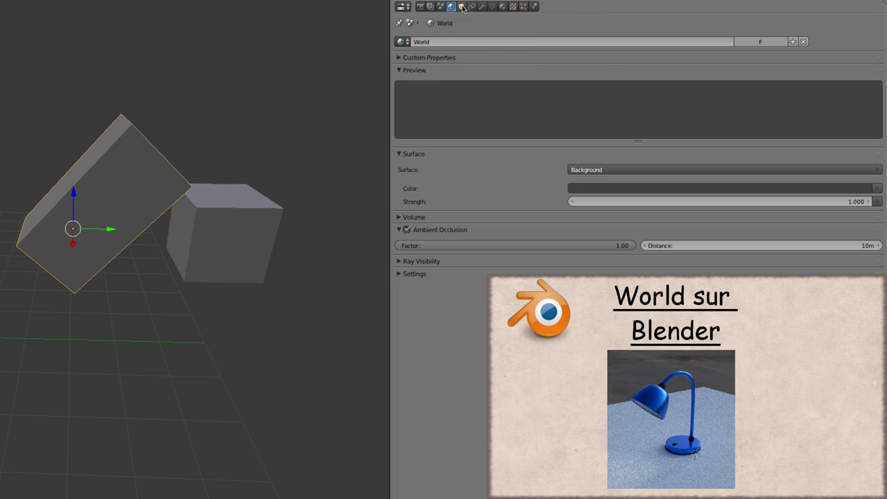
left_click(461, 6)
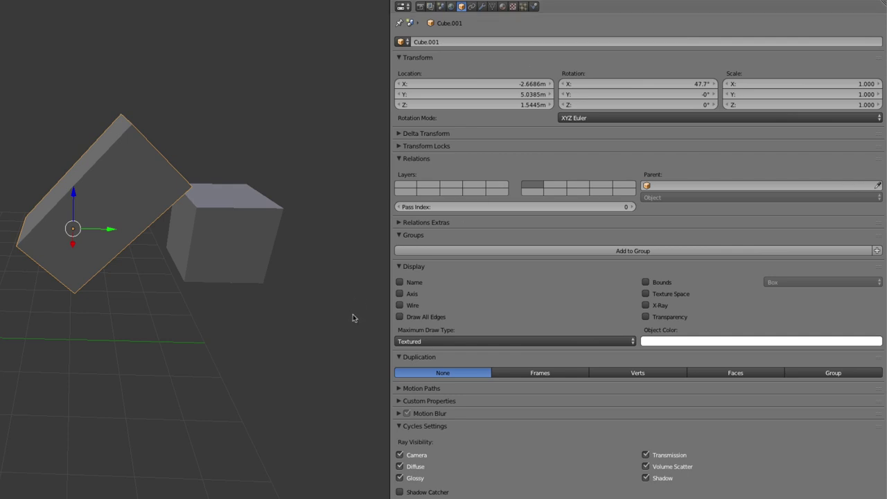
Toggle Cube.001's Name, Axis and Wire display on and off, then view its empty constraints
left_click(400, 283)
left_click(400, 293)
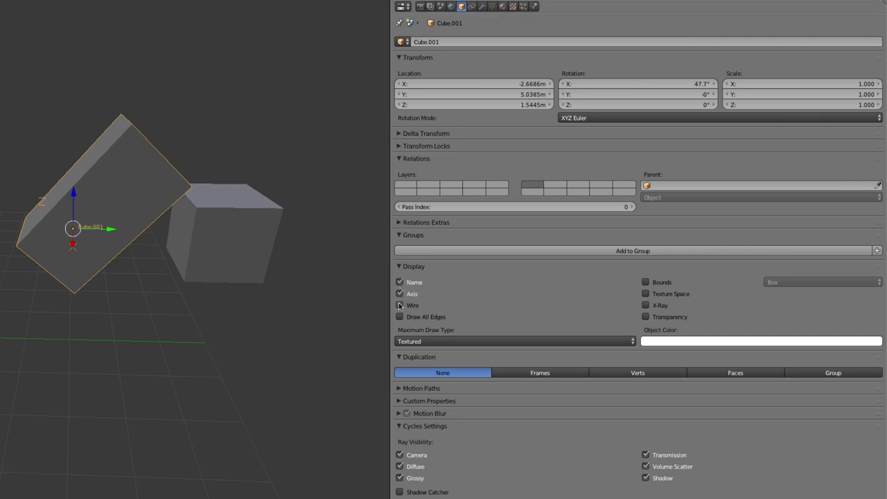
left_click(400, 306)
left_click(400, 305)
left_click(400, 293)
left_click(400, 283)
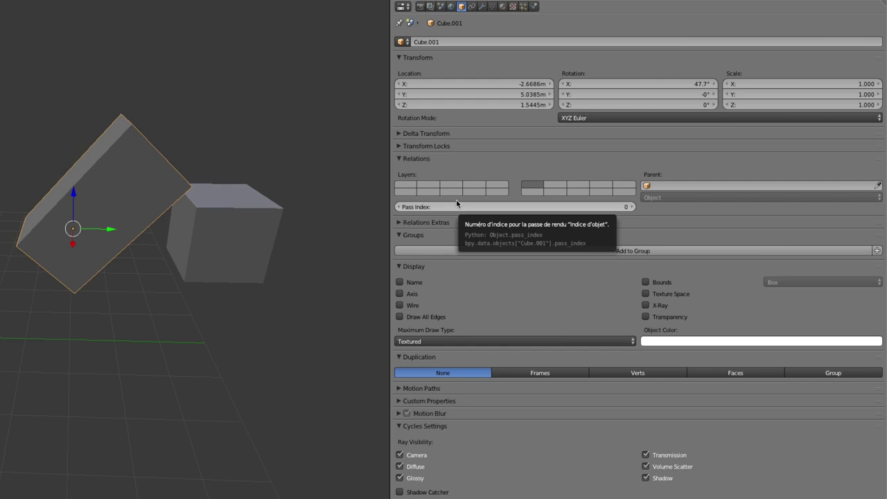
left_click(472, 7)
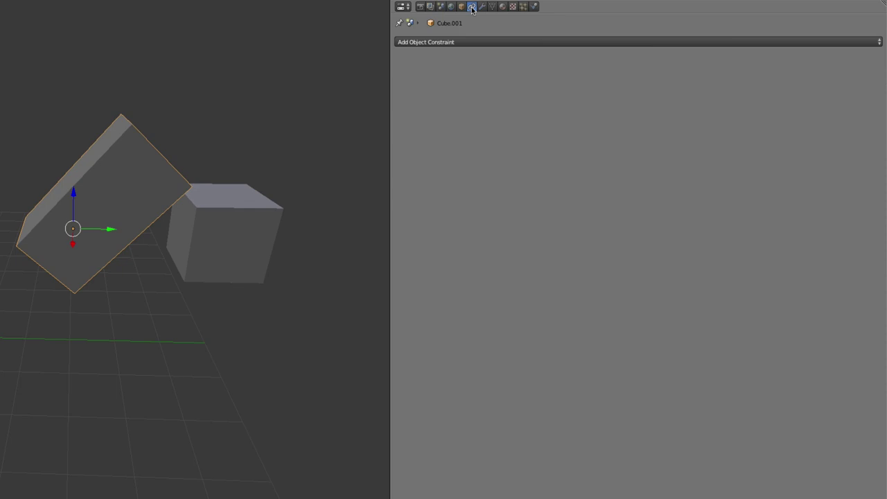
Show Cube.001's modifier settings and open the Add Modifier list, orbiting around the two boxes
left_click(482, 7)
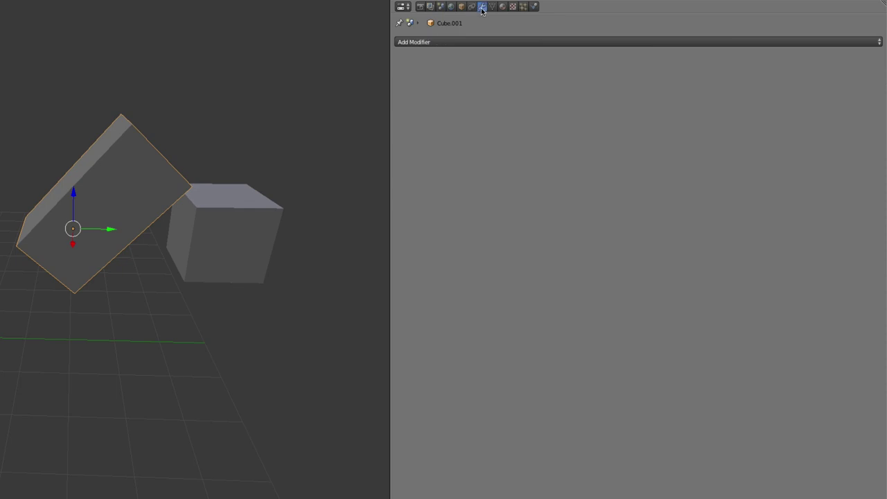
left_click(446, 43)
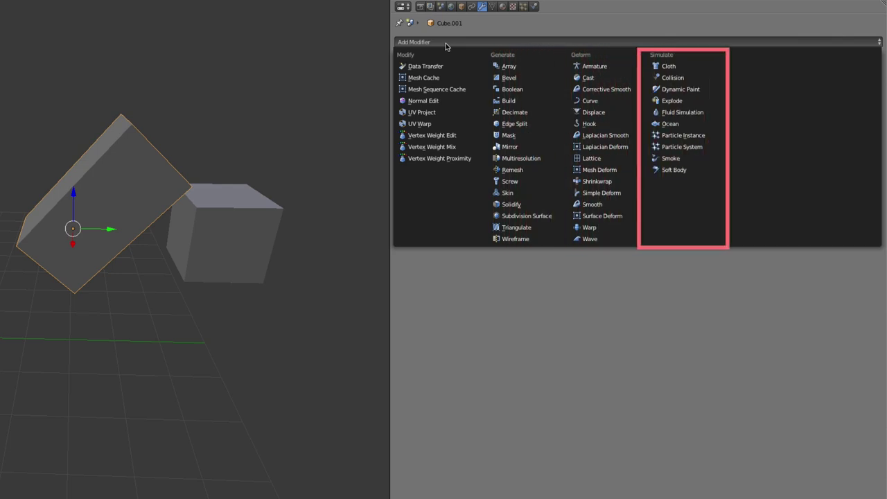
mouse_move(137, 268)
middle_mouse_down()
mouse_move(154, 271)
mouse_move(120, 268)
middle_mouse_up()
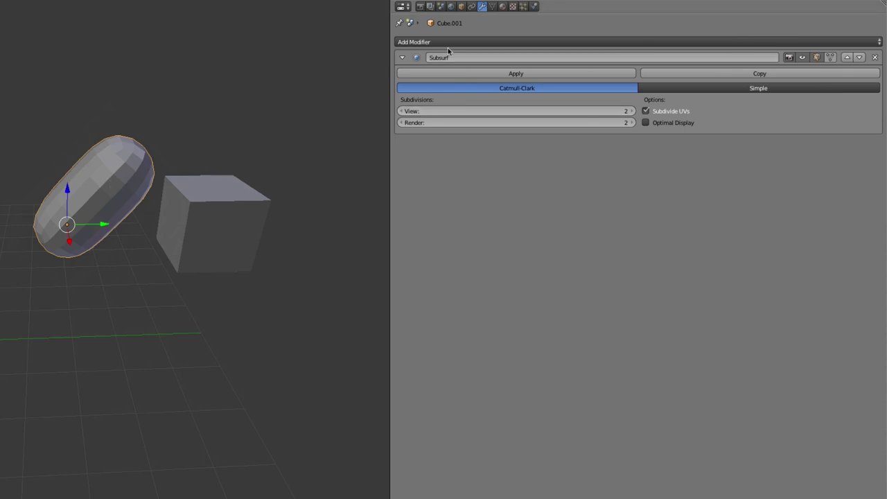
left_click(446, 43)
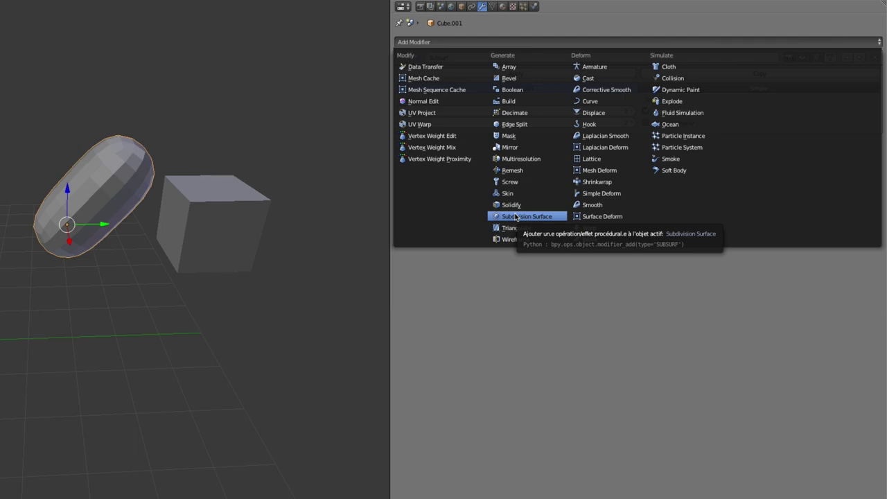
Add a Subdivision Surface modifier (3 view, 2 render) to Cube.001 and view its mesh data
left_click(515, 217)
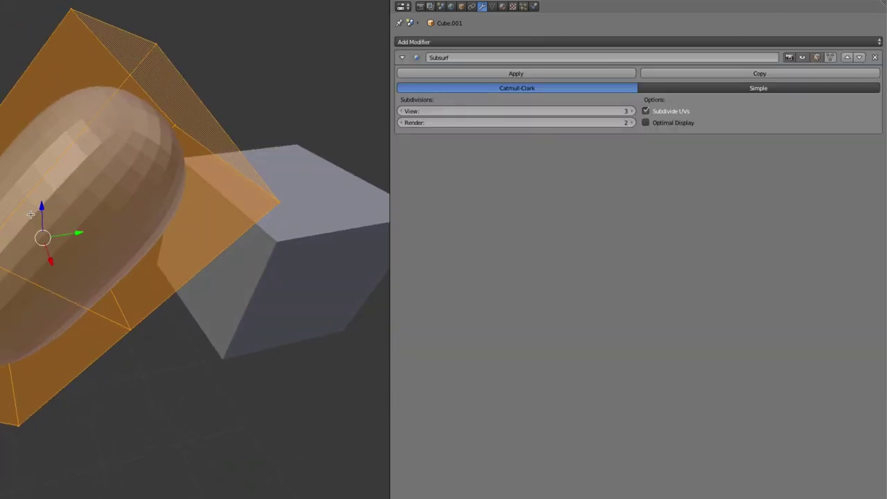
scroll(102, 203, "down", 2)
middle_click_drag(108, 205, 135, 129)
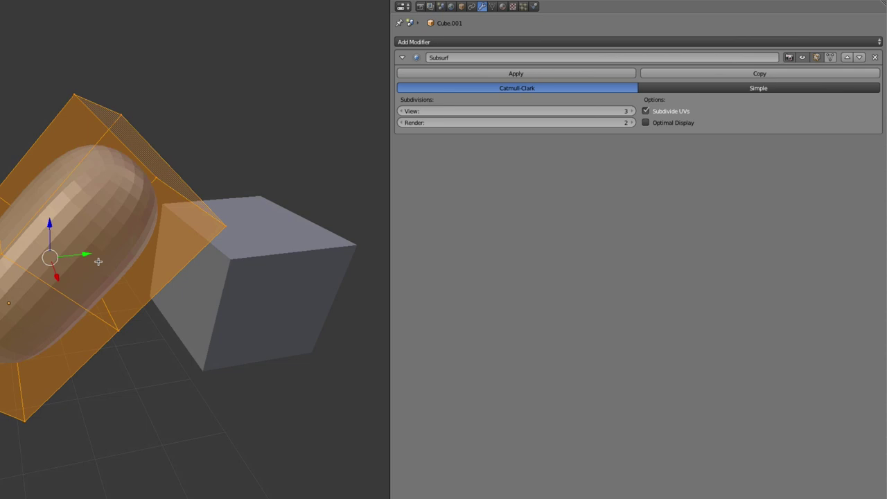
left_click(493, 7)
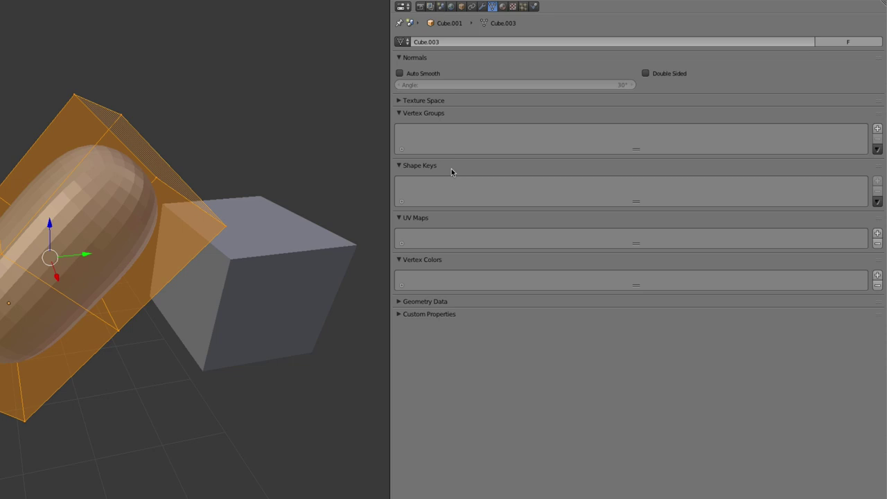
Create Material.004 for Cube.001 and inspect its nodes in the Node Editor before returning to 3D View
left_click(502, 7)
left_click(552, 149)
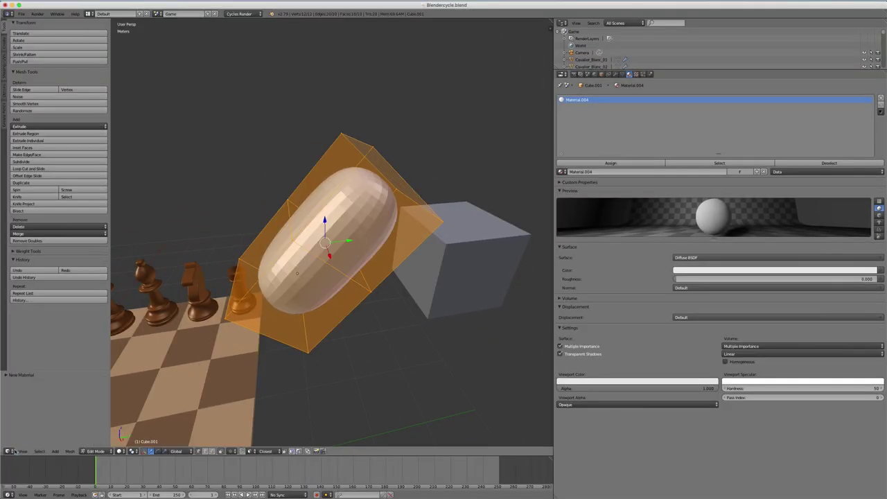
left_click(12, 450)
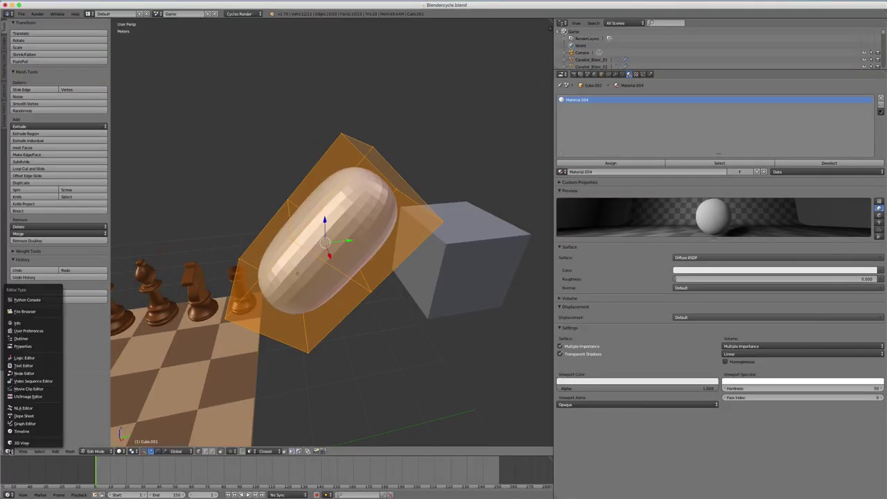
left_click(28, 374)
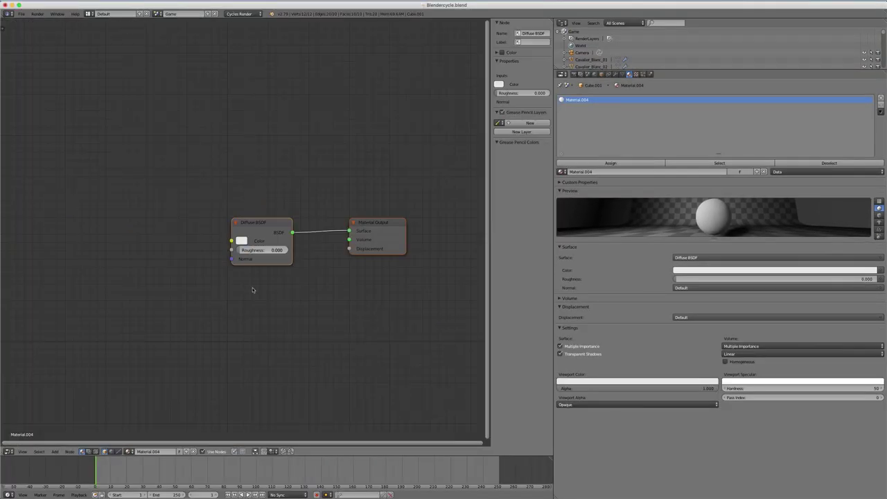
middle_click_drag(317, 273, 289, 286)
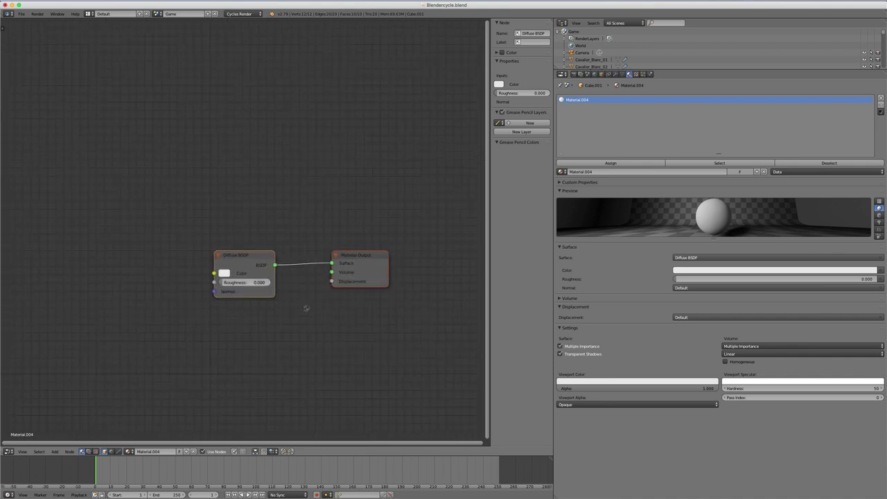
scroll(312, 304, "up", 2)
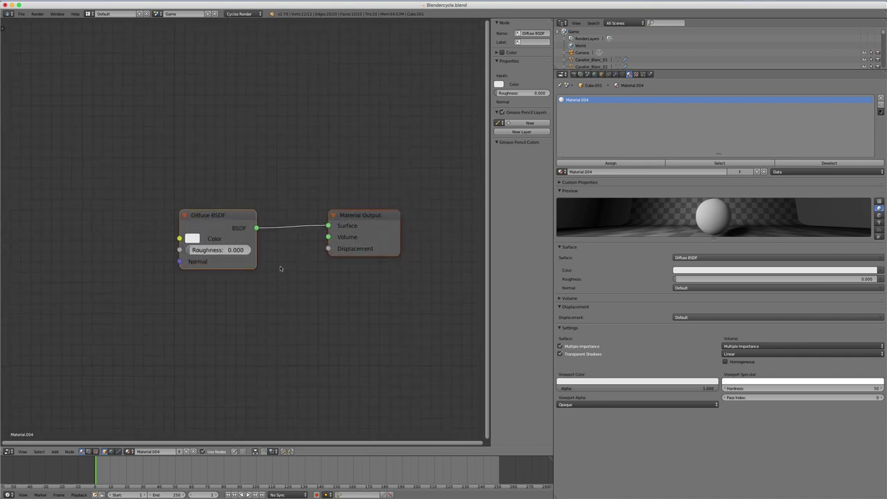
key("shift+a")
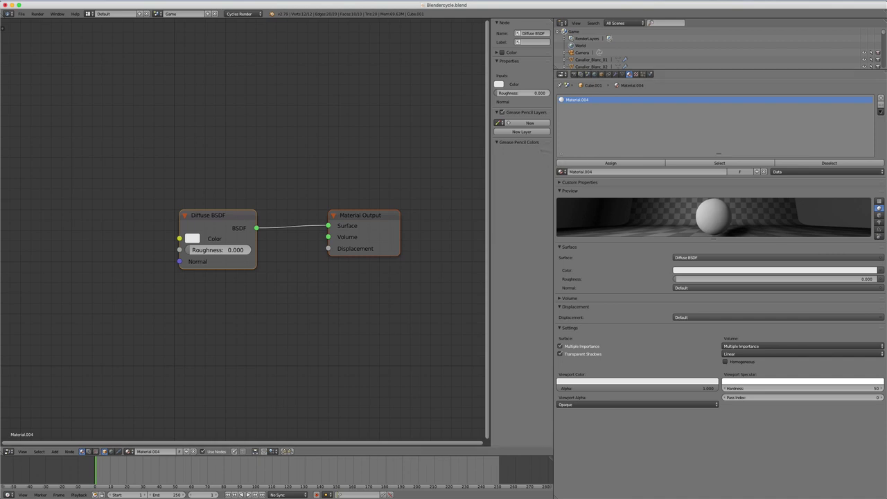
left_click(8, 451)
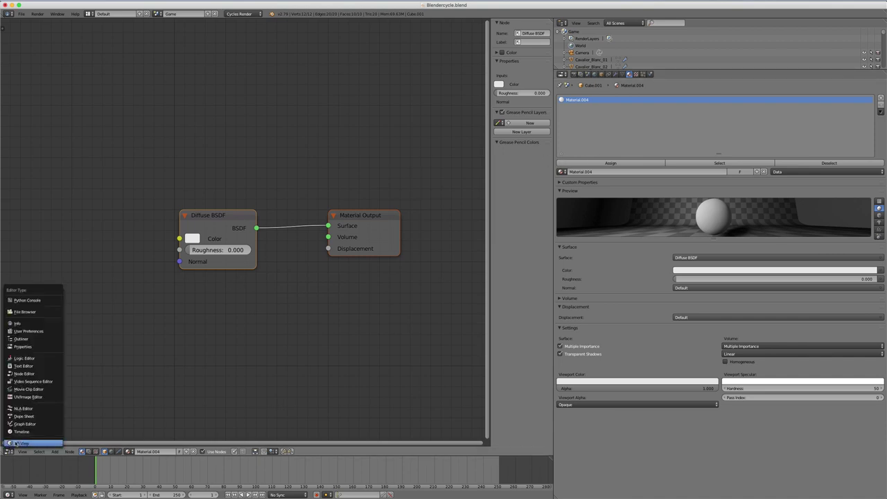
left_click(15, 443)
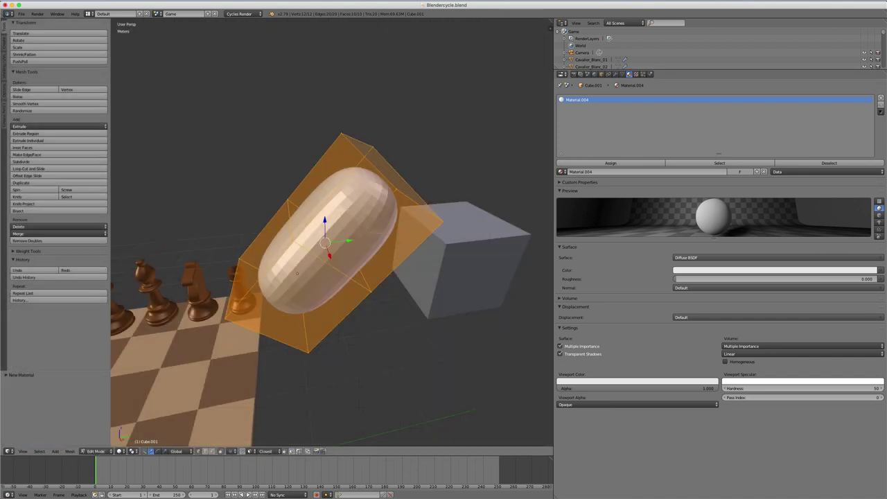
Switch the engine to Blender Render, set the material to Wire, and expand render pipeline and strand panels
left_click(255, 18)
left_click(244, 40)
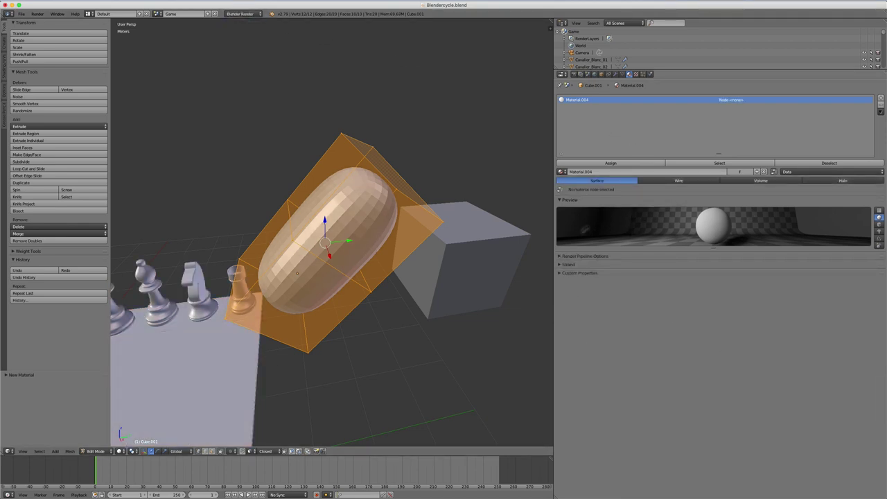
left_click(665, 181)
left_click(562, 256)
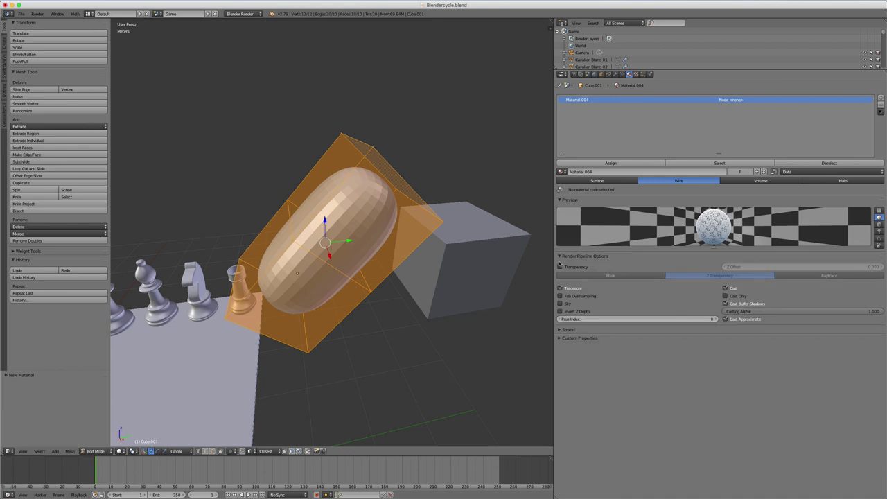
left_click(560, 329)
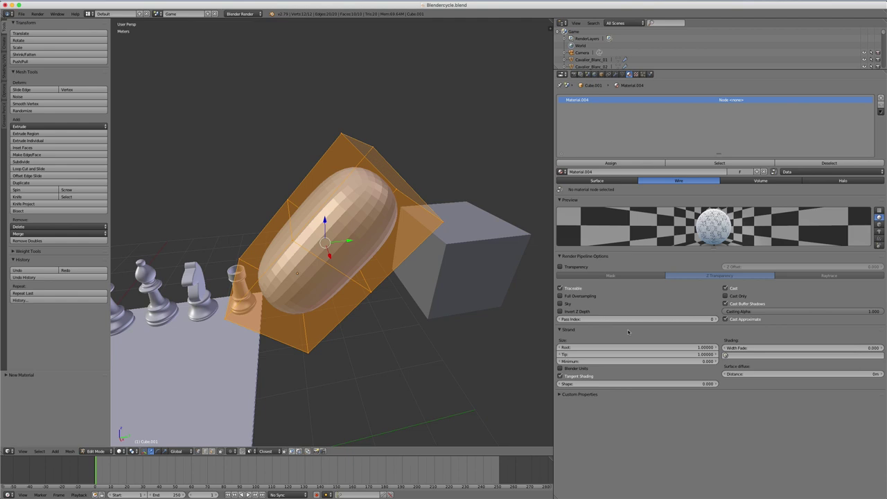
left_click(9, 451)
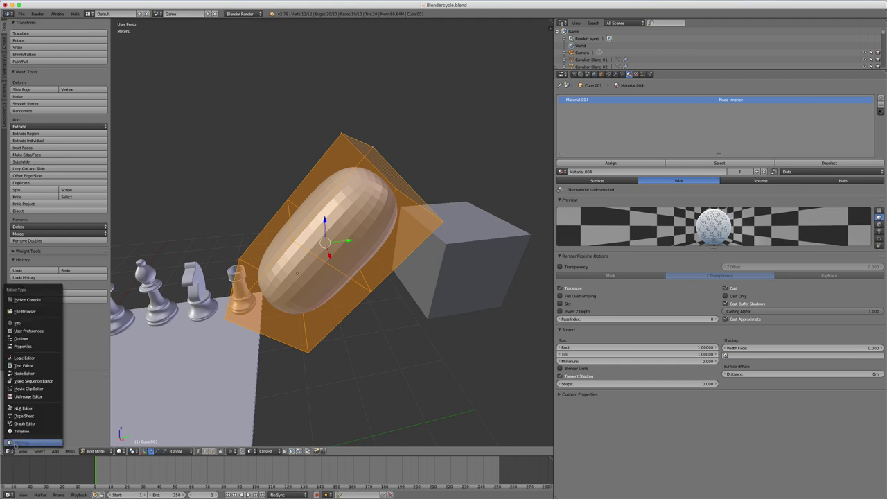
Add an Image Texture node feeding Diffuse BSDF's colour and view its texture settings
left_click(25, 373)
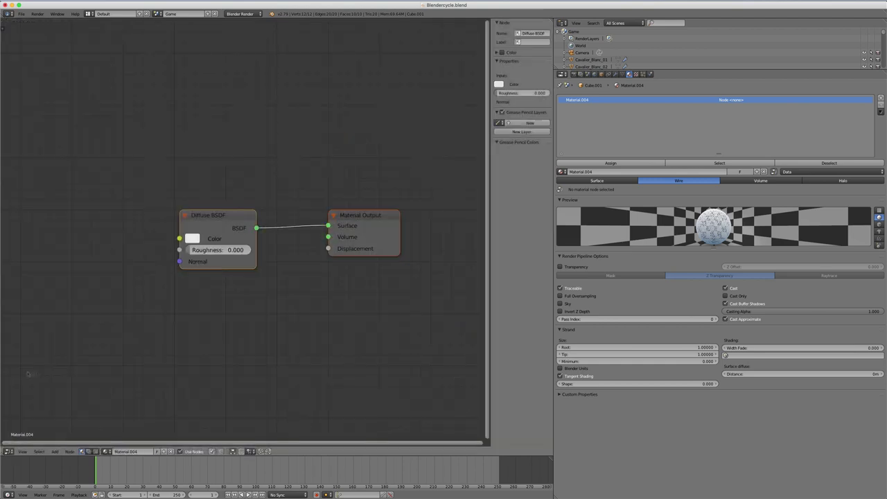
scroll(250, 277, "up", 2)
scroll(250, 278, "down", 2)
scroll(249, 277, "down", 2)
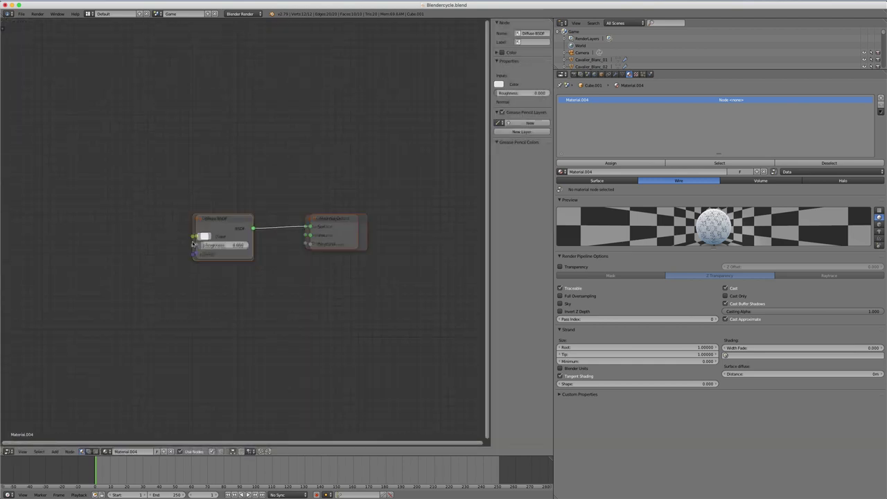
key("shift+a")
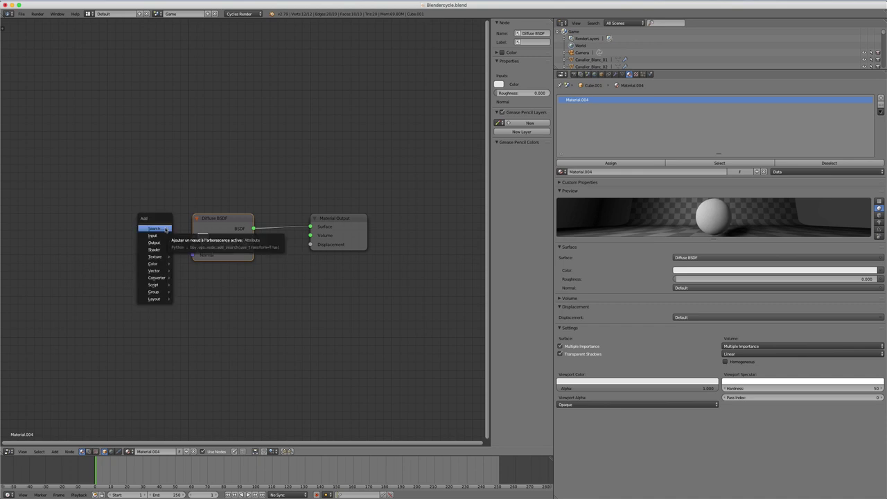
mouse_move(154, 256)
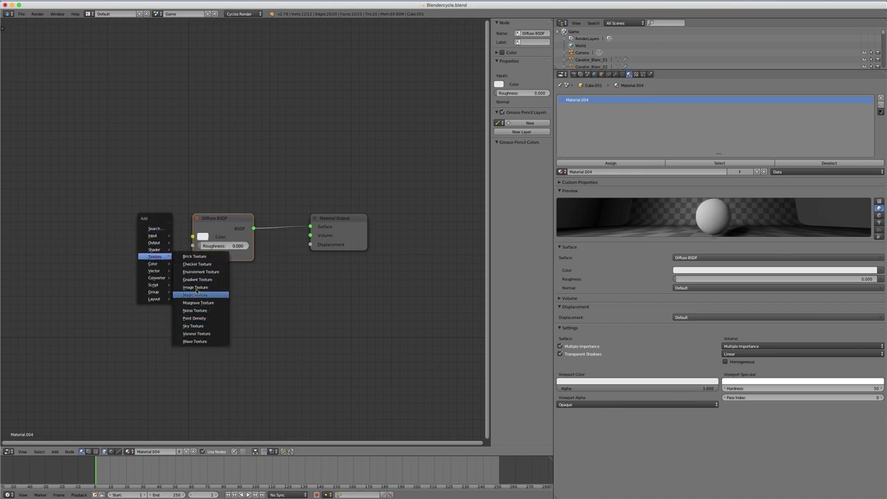
left_click(196, 286)
left_click(96, 202)
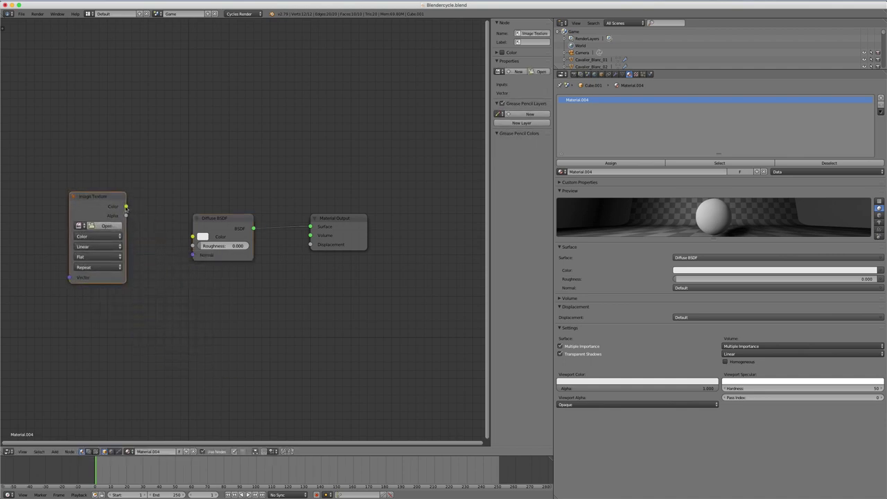
left_click_drag(126, 206, 192, 237)
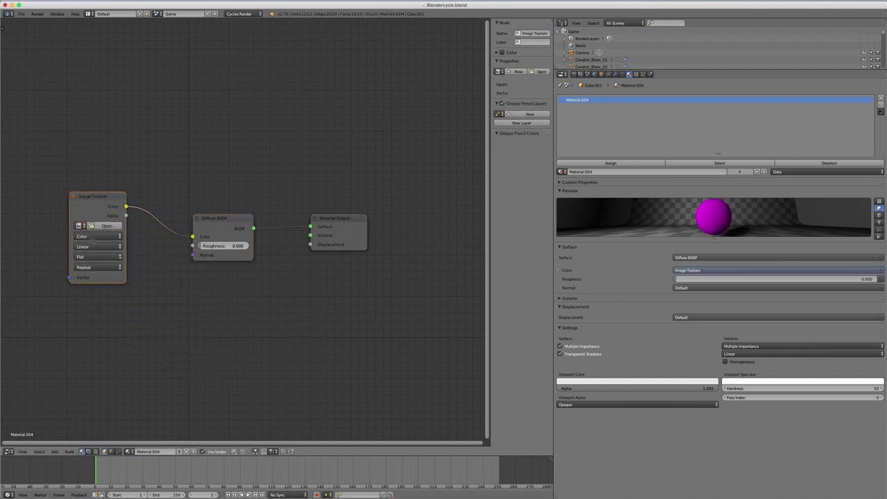
scroll(186, 230, "down", 1)
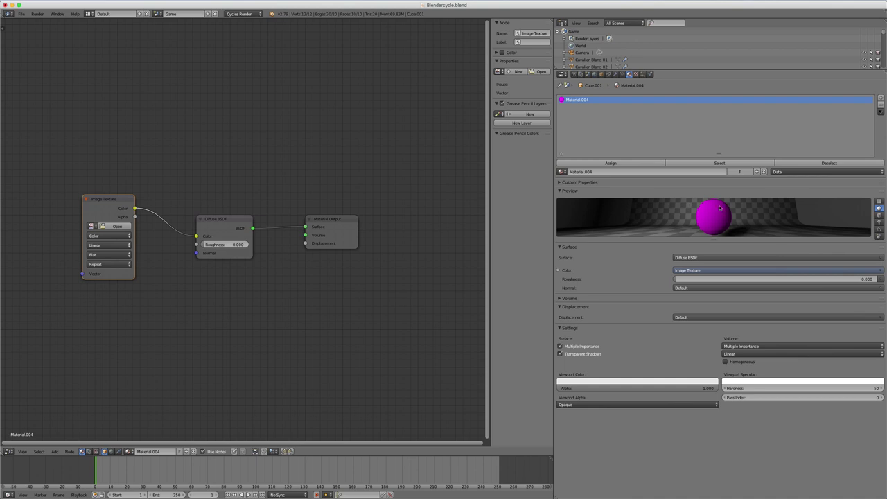
left_click(636, 74)
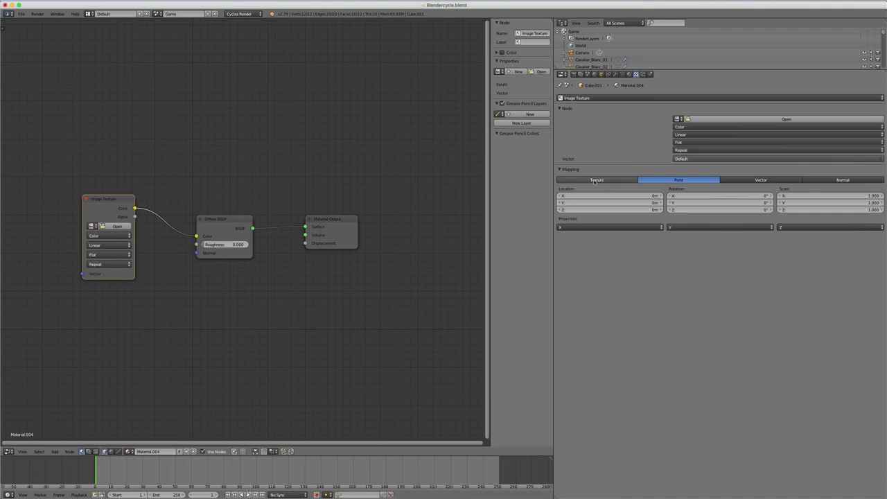
Add a Mapping node and link its Vector output to Image Texture's Vector input
scroll(179, 239, "left", 5)
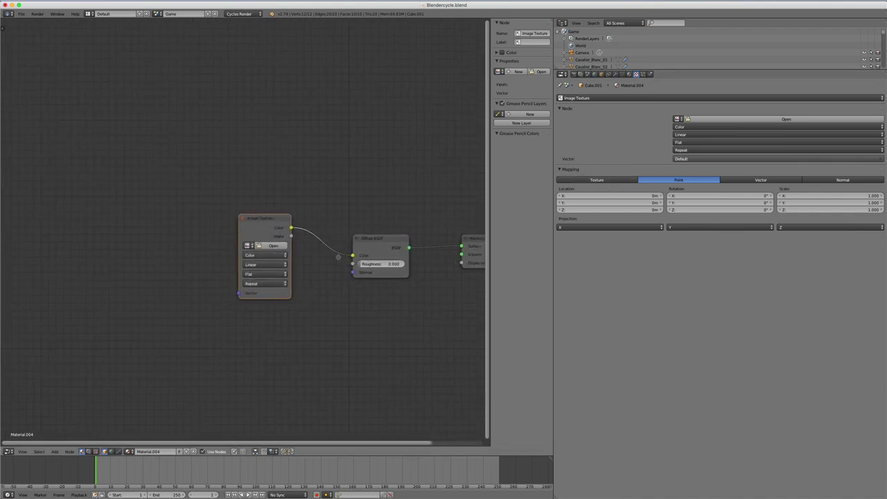
key("shift+a")
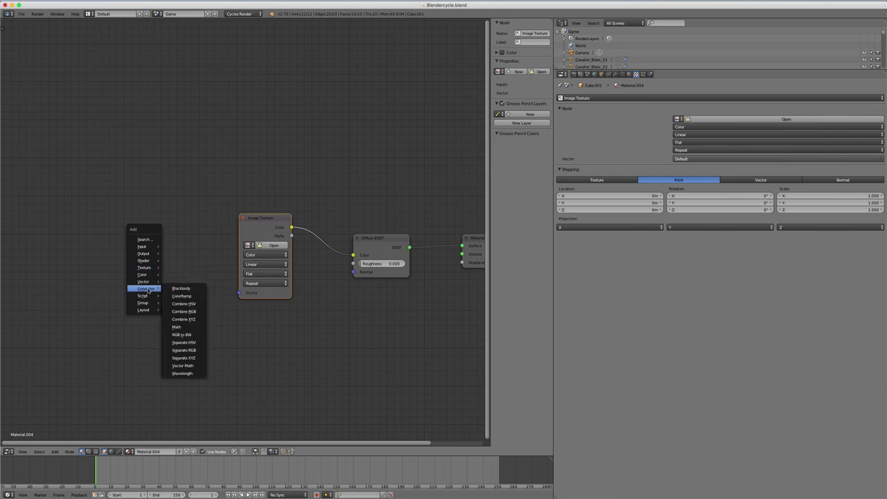
mouse_move(143, 281)
left_click(179, 288)
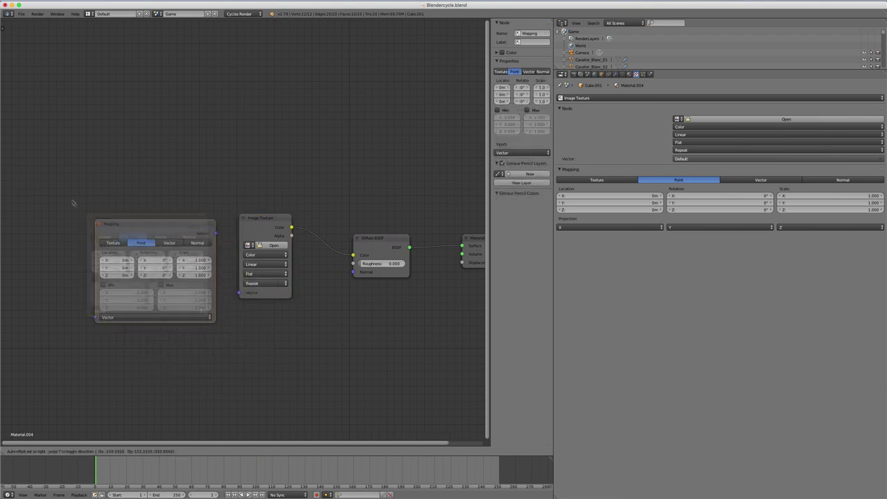
left_click(190, 214)
left_click_drag(190, 214, 239, 296)
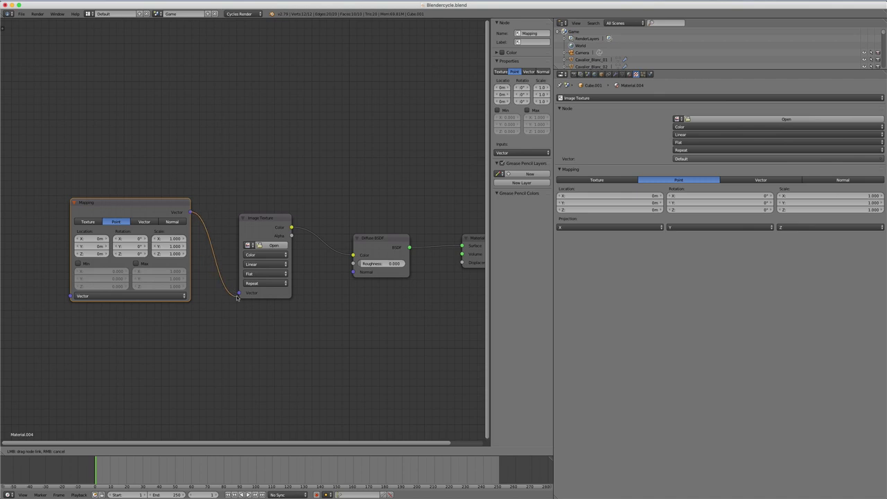
left_click_drag(190, 213, 241, 292)
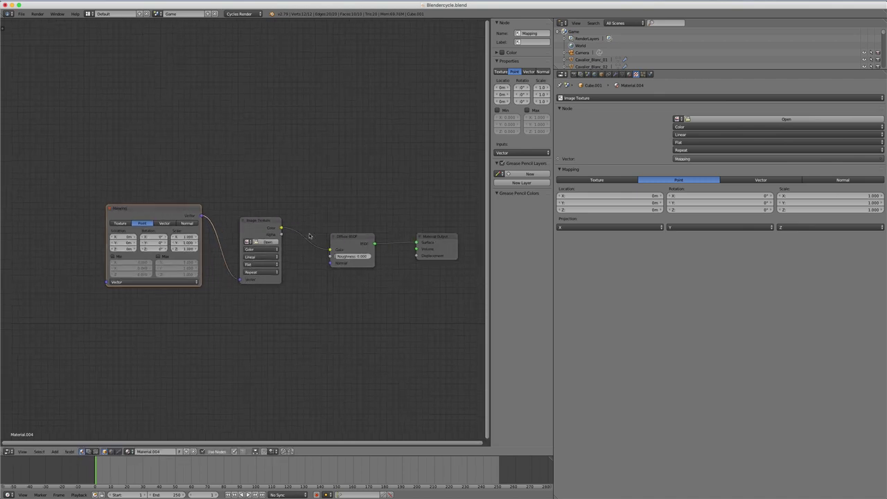
scroll(312, 235, "down", 1)
middle_click_drag(349, 224, 282, 222)
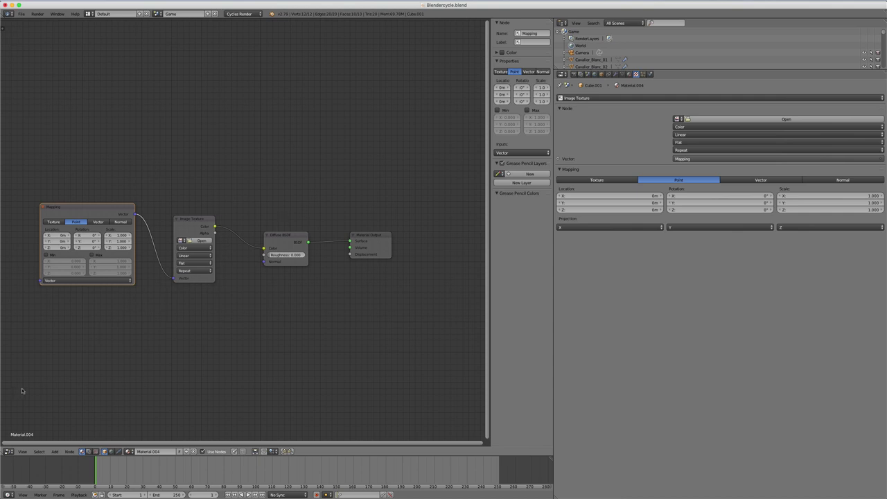
left_click(9, 451)
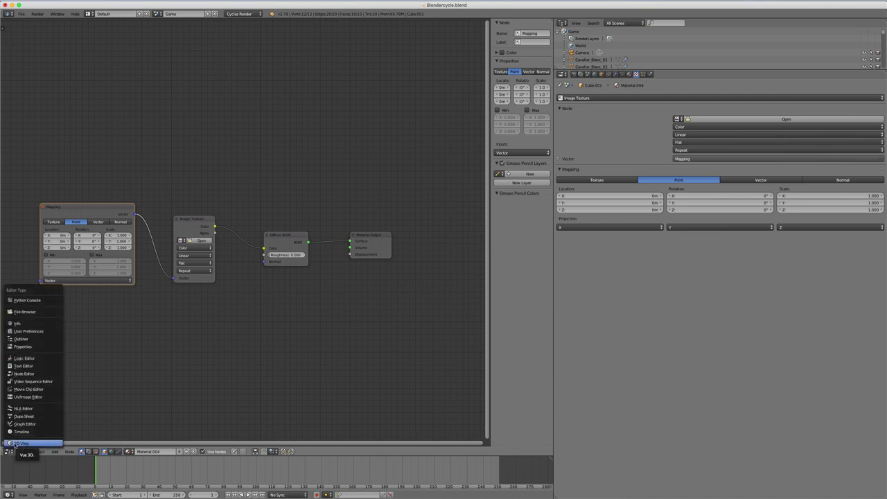
Return the area to the 3D View and cut a new edge loop across the capsule in Edit Mode
left_click(19, 442)
key("Tab")
mouse_move(296, 273)
middle_mouse_down()
mouse_move(269, 266)
mouse_move(285, 273)
mouse_move(385, 252)
middle_mouse_up()
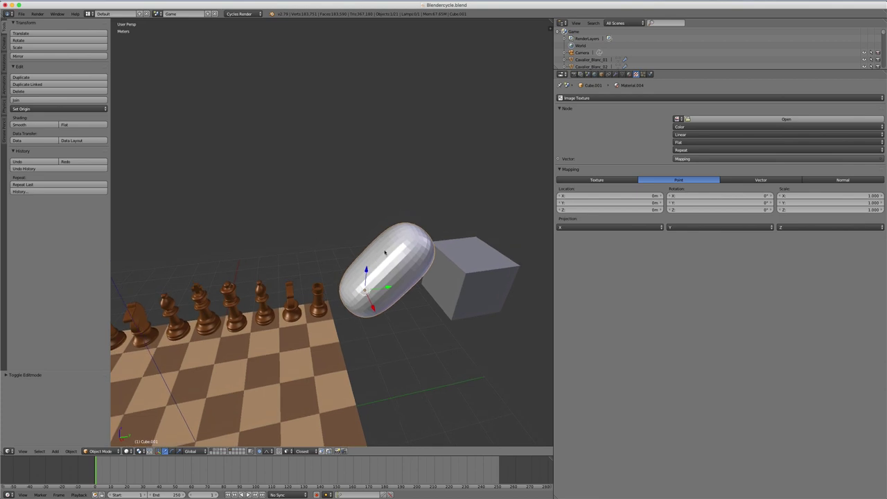
key("Tab")
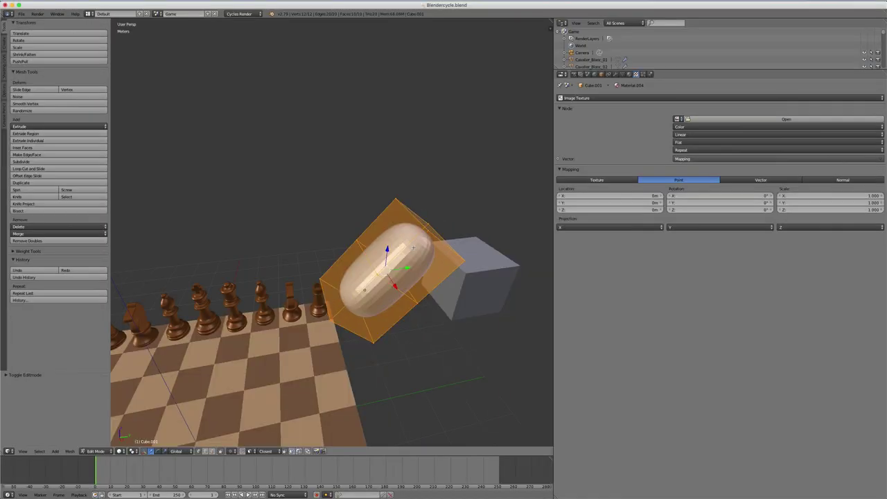
left_click(413, 247)
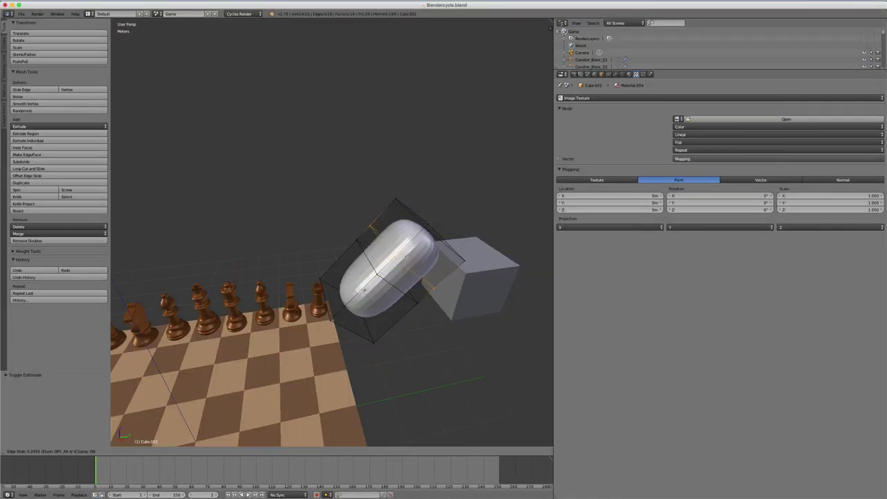
In edge select mode, select the capsule's new edge loop and slide it to a new position
key("Return")
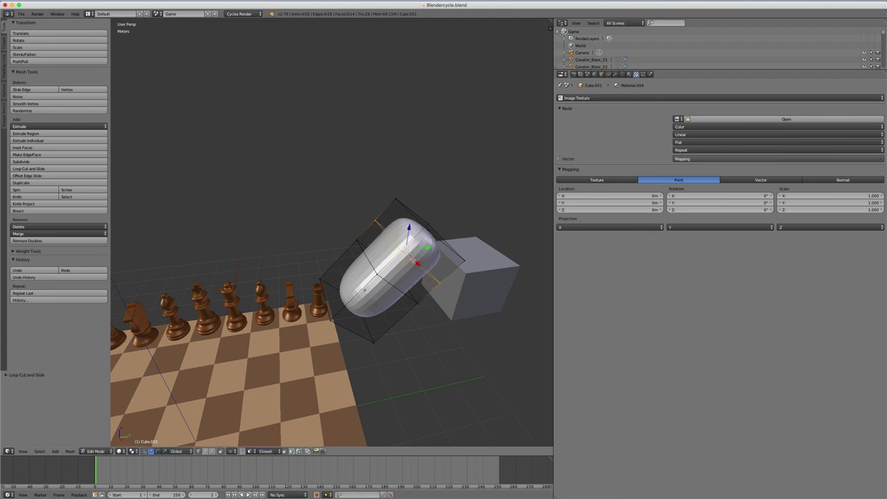
key("a")
key("ctrl+Tab")
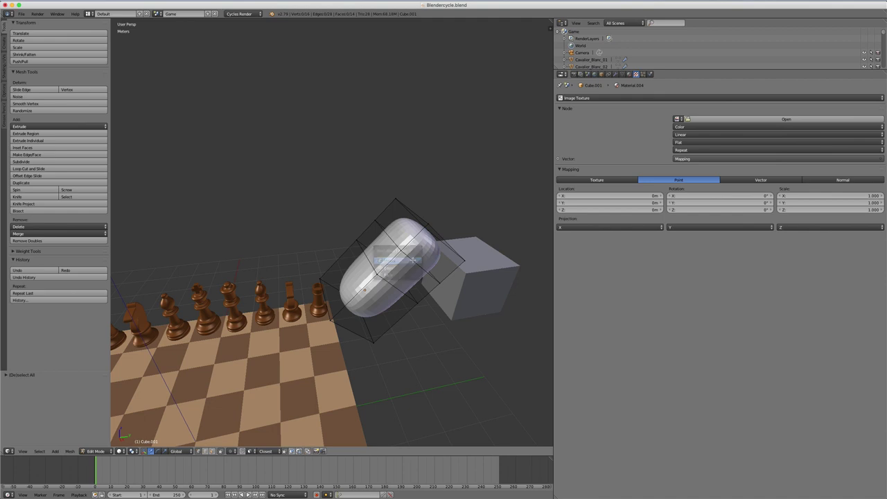
left_click(409, 266)
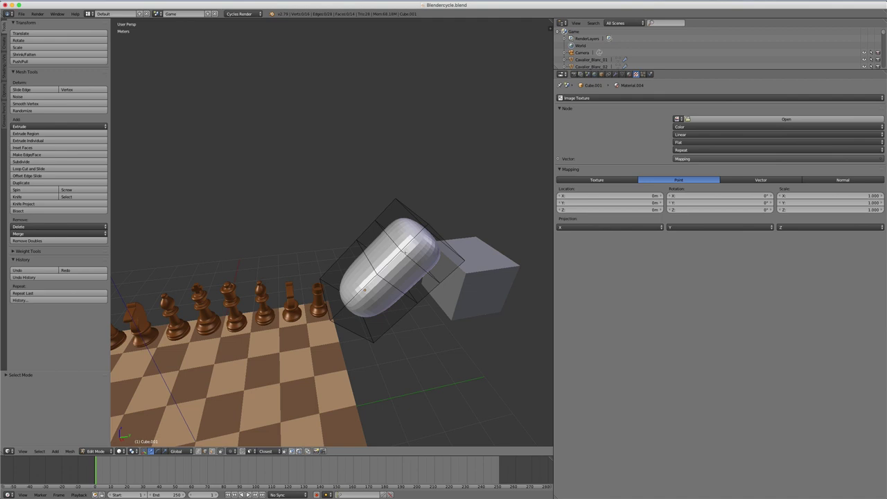
right_click(406, 253, "alt")
key("g")
key("g")
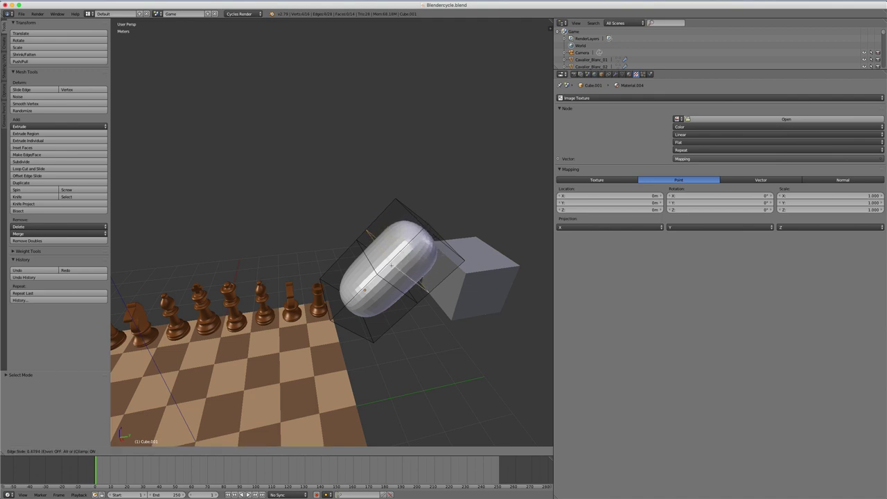
left_click(437, 268)
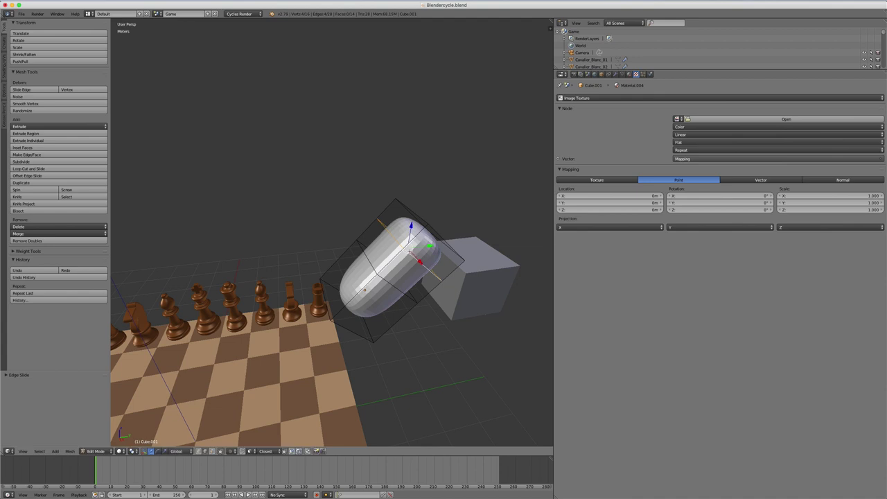
key("g")
left_click(402, 248)
Select a single capsule vertex and vertex-slide it along its edges
right_click(407, 244)
key("shift+v")
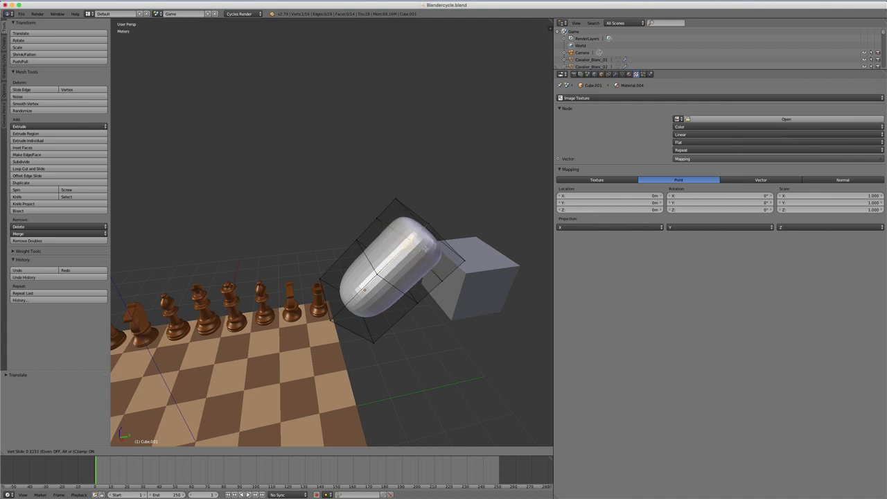
left_click(186, 179)
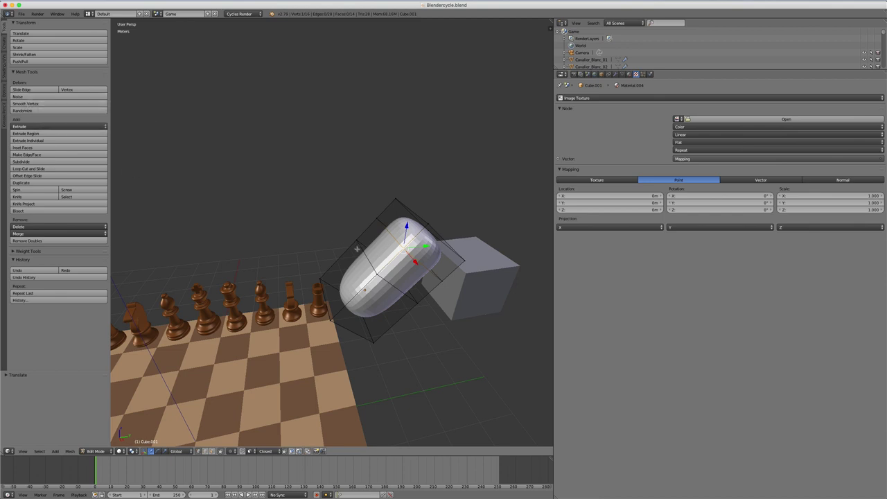
Smooth the whole capsule and randomize it with Amount 0.920, Uniform 1.000, Normal 0.310, seed 22
key("a")
key("a")
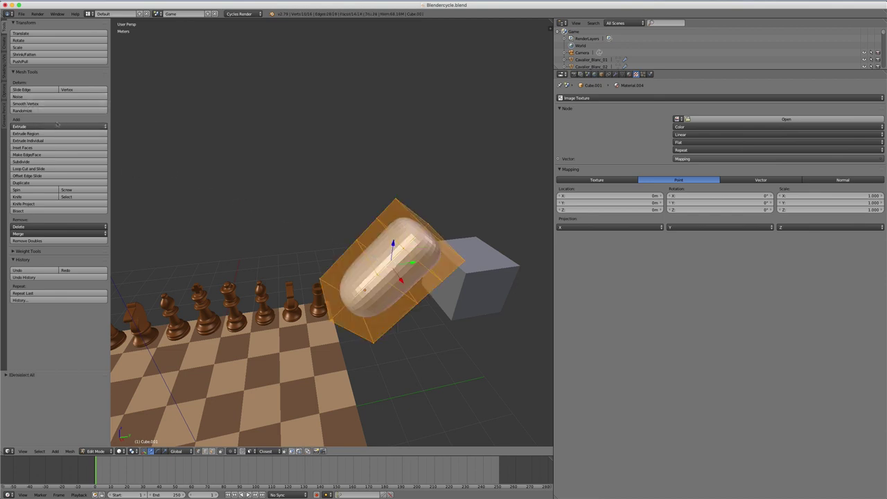
left_click(41, 105)
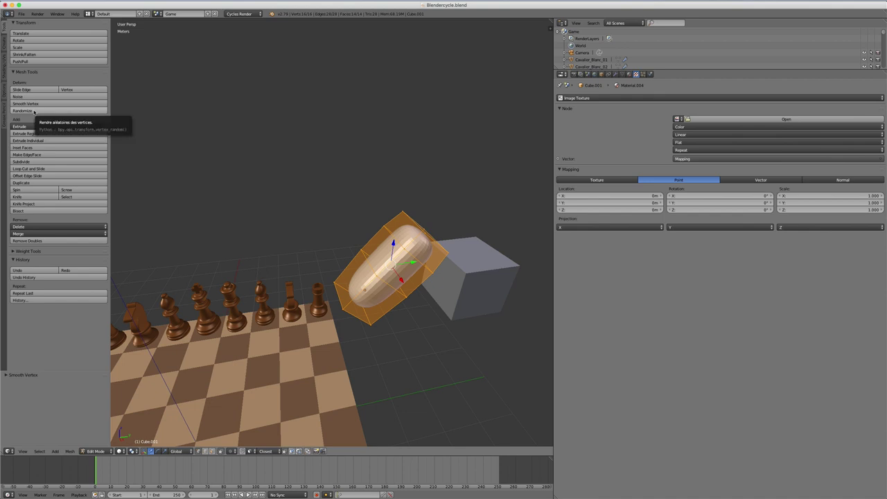
left_click(34, 110)
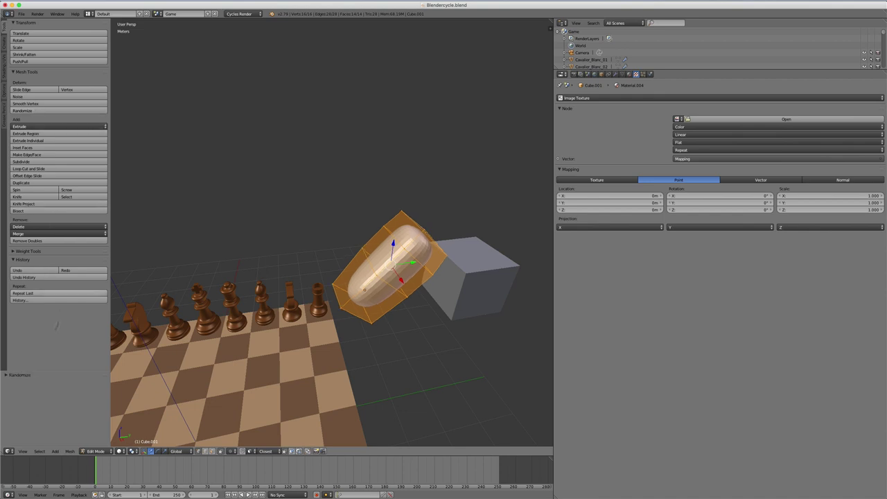
left_click(6, 375)
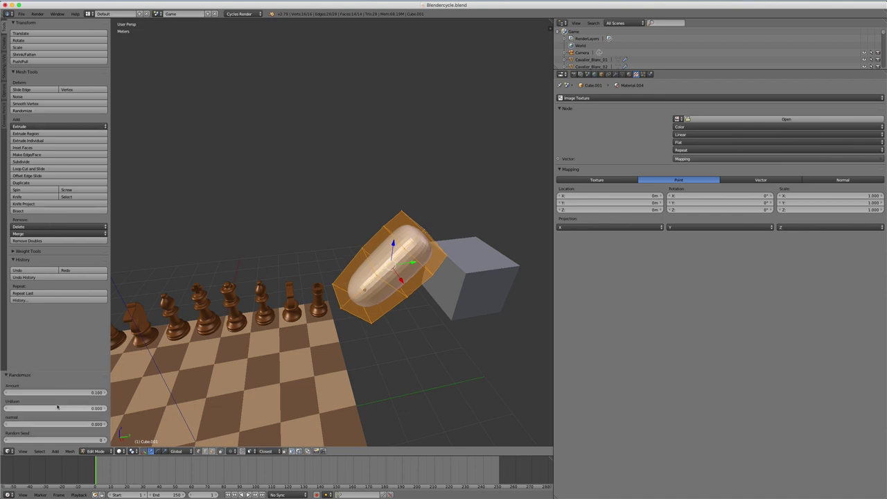
left_click_drag(36, 408, 83, 408)
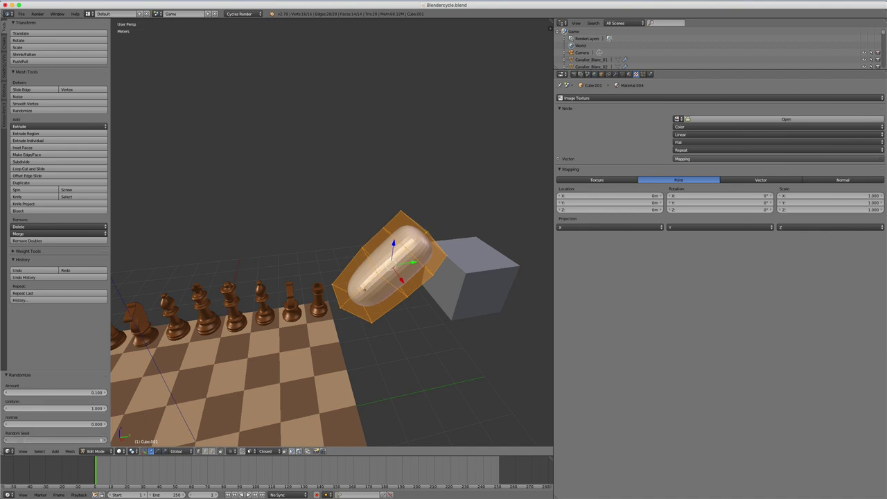
mouse_move(55, 439)
left_mouse_down()
mouse_move(76, 439)
mouse_move(69, 456)
left_mouse_up()
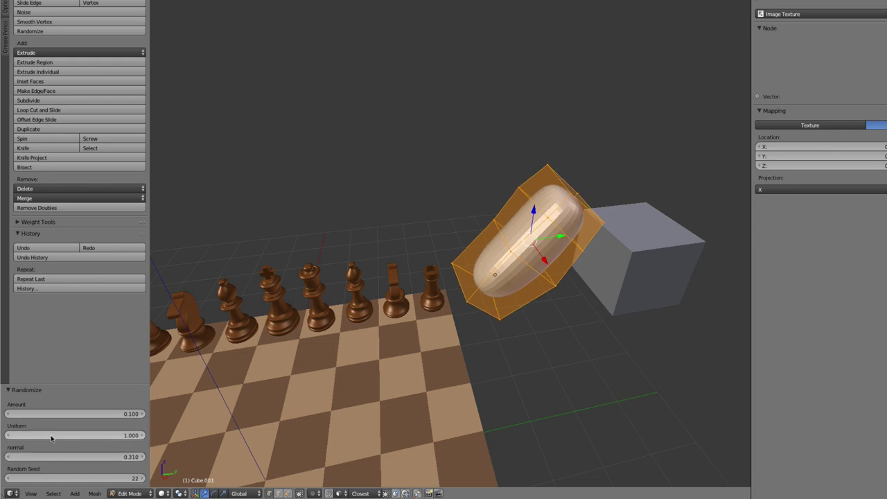
left_click_drag(50, 413, 104, 414)
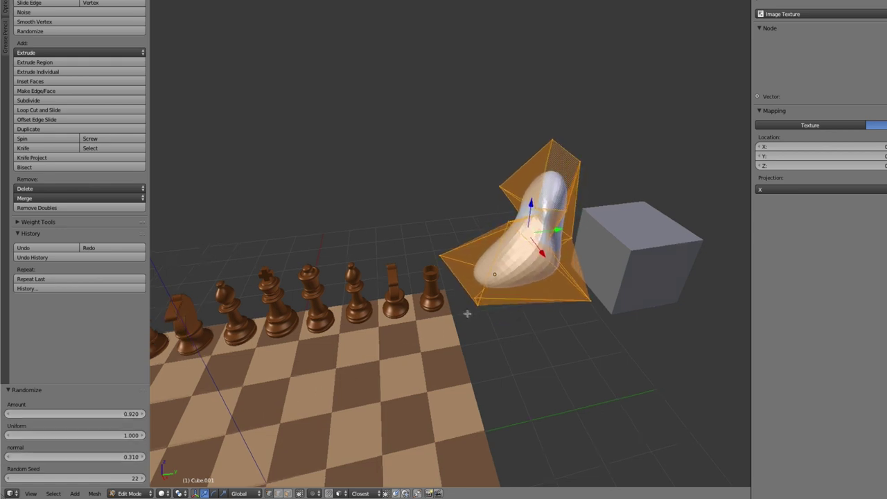
mouse_move(467, 311)
middle_mouse_down()
mouse_move(482, 311)
mouse_move(429, 298)
middle_mouse_up()
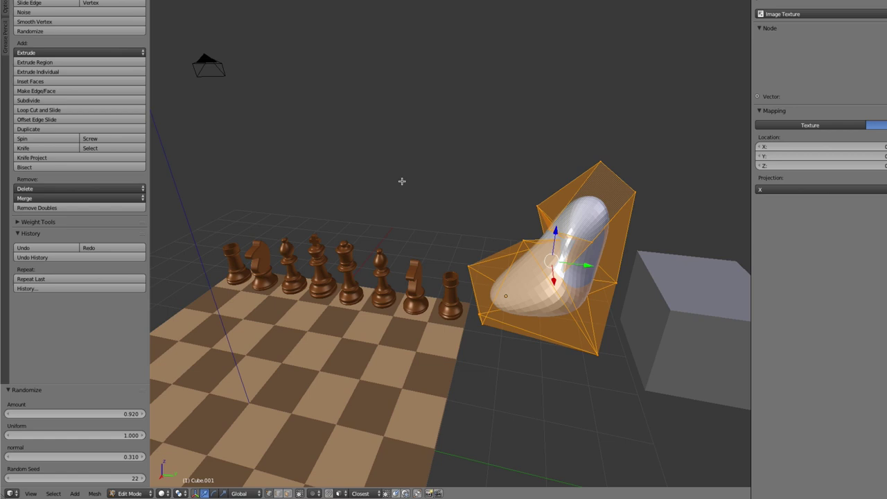
middle_click_drag(440, 184, 519, 296)
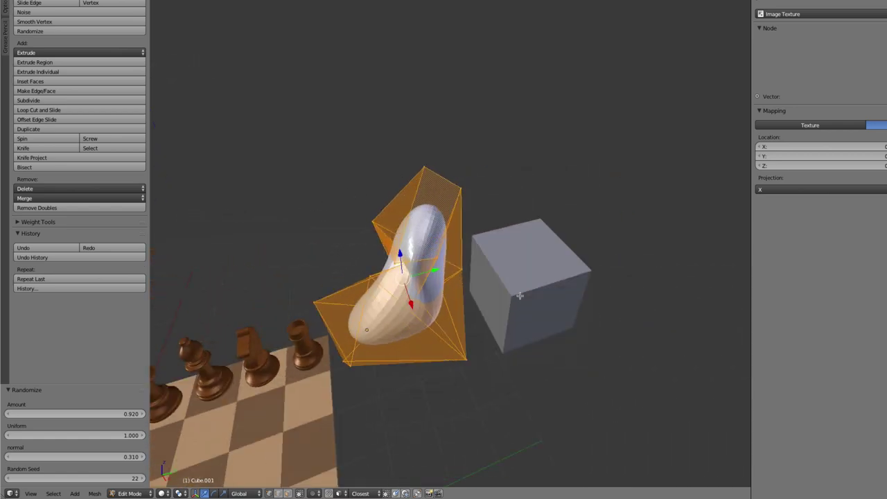
key("Tab")
Select the cube and enter Edit Mode with face selection
right_click(520, 296)
key("Tab")
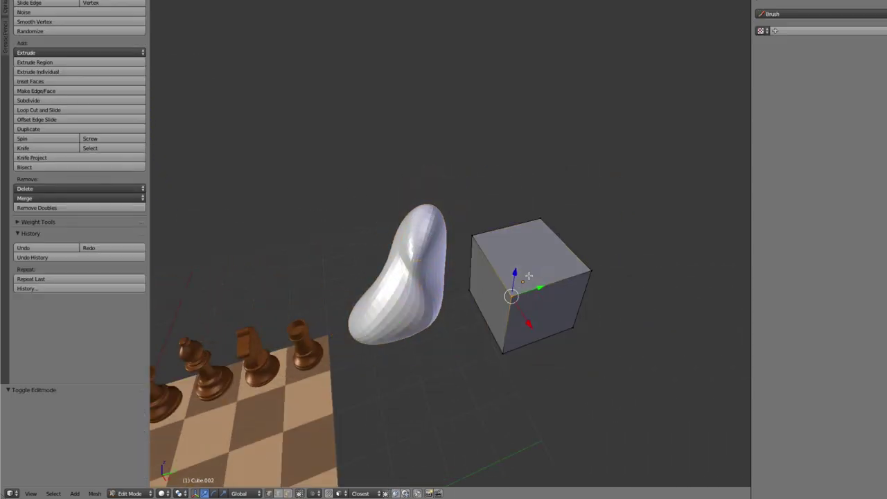
key("ctrl+Tab")
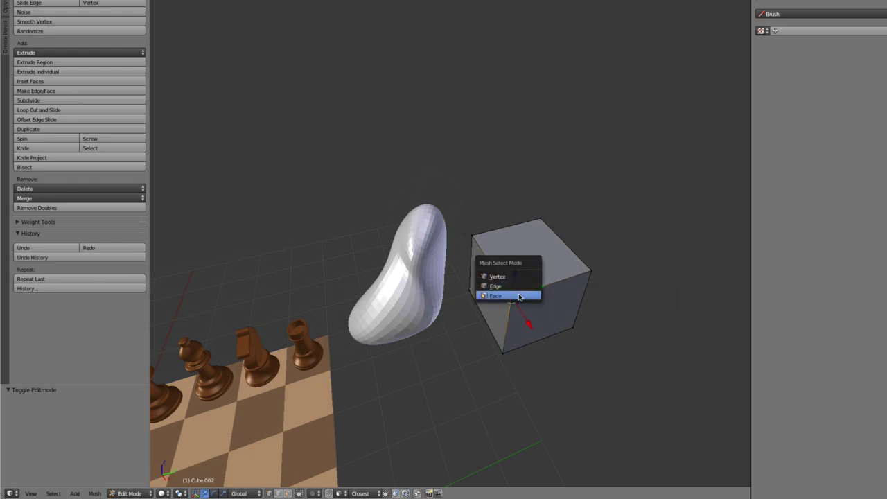
left_click(518, 293)
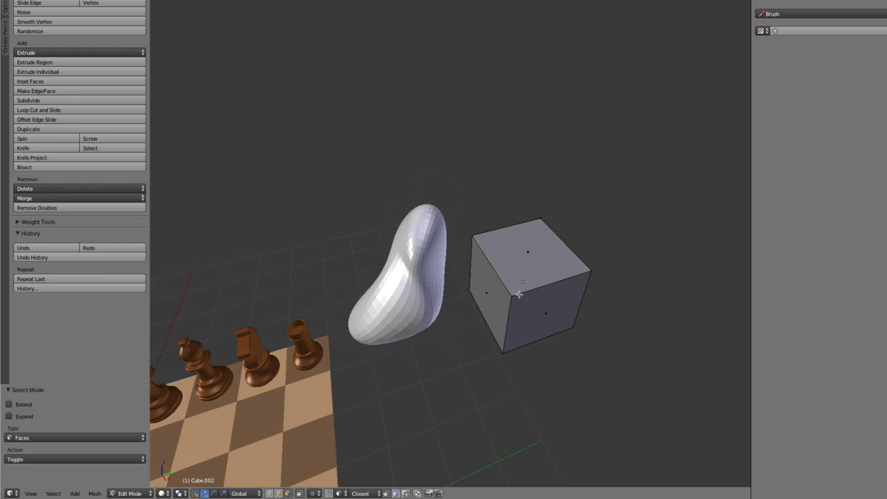
scroll(519, 293, "down", 1)
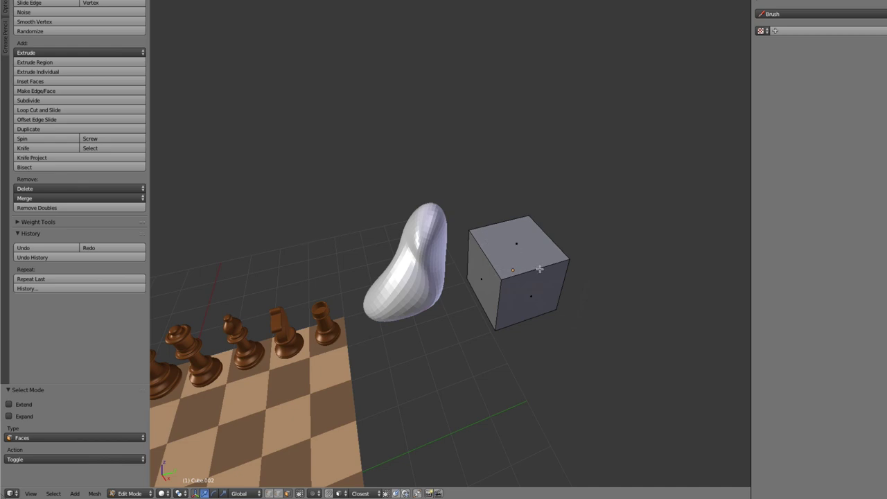
middle_click_drag(540, 268, 532, 268)
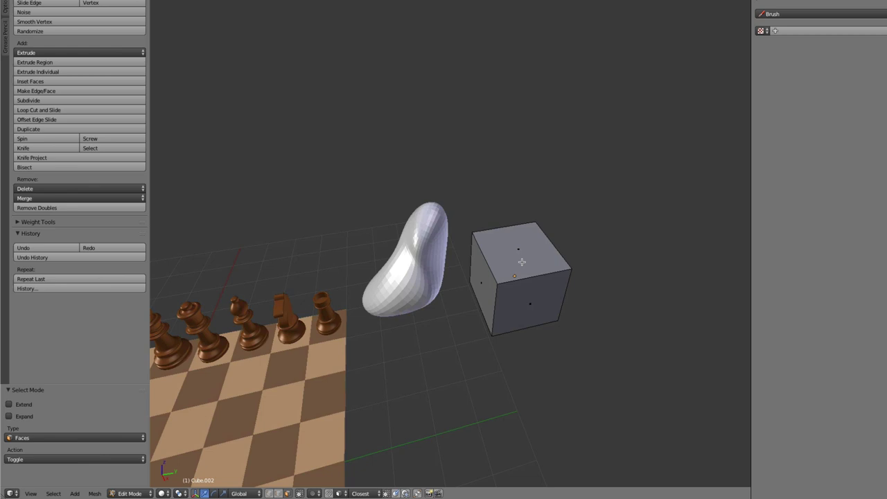
Inset the cube's top face by about 8.947cm
key("ctrl+Tab")
left_click(522, 262)
right_click(521, 259)
key("i")
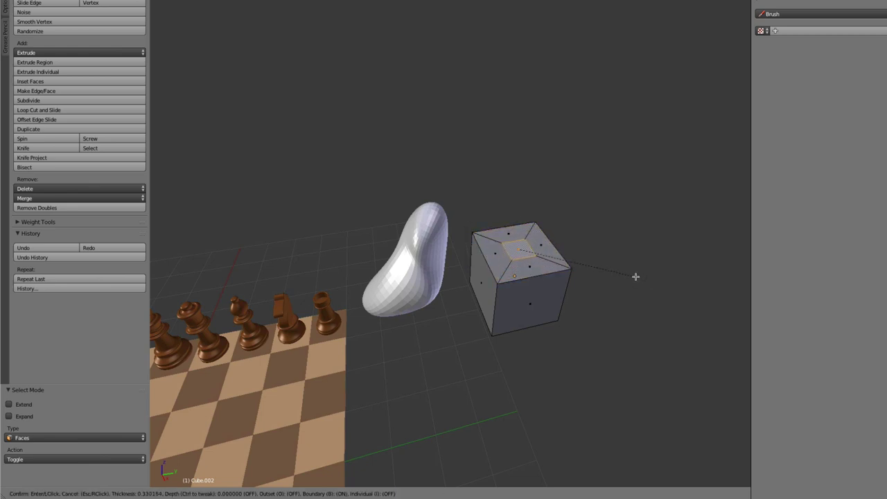
left_click(643, 283)
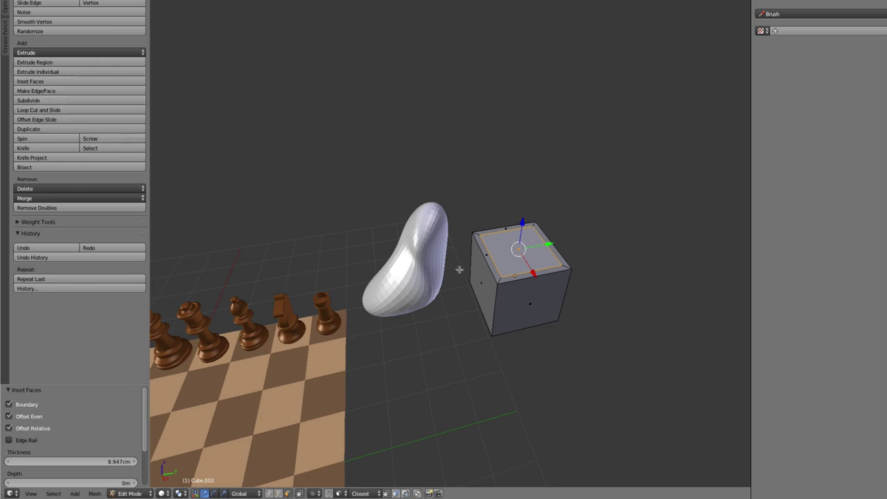
scroll(485, 287, "up", 2)
Delete the cube's top face to open the box
key("a")
key("a")
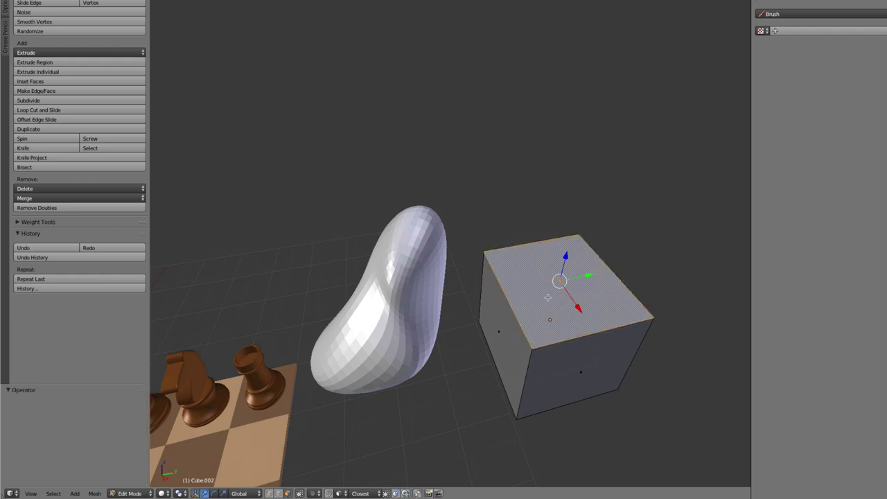
key("x")
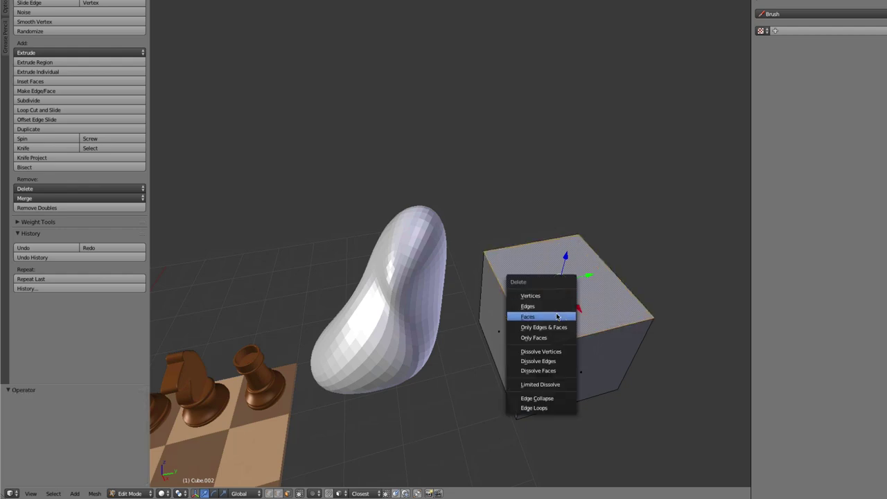
left_click(547, 317)
middle_click_drag(598, 303, 546, 265)
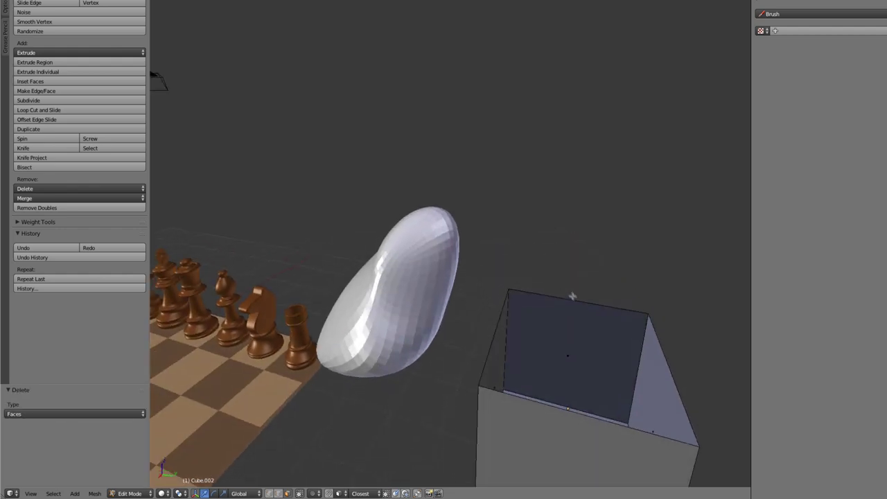
Select the opening's rim edge loop and fill it with a new top face
key("ctrl+Tab")
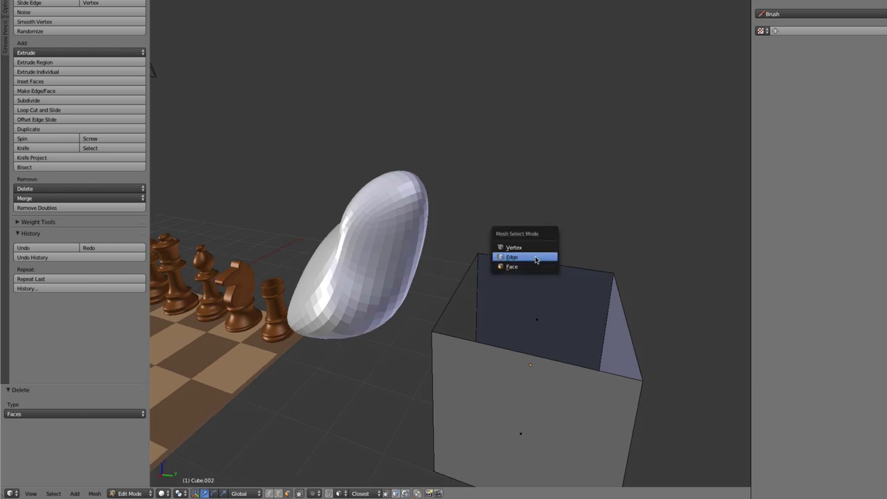
left_click(540, 257)
right_click(545, 265)
right_click(544, 324, "alt")
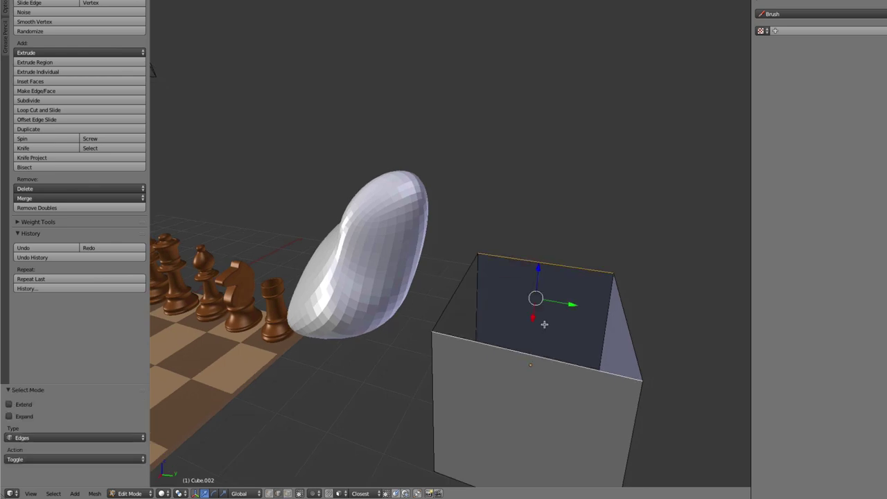
key("f")
middle_click_drag(544, 323, 545, 290)
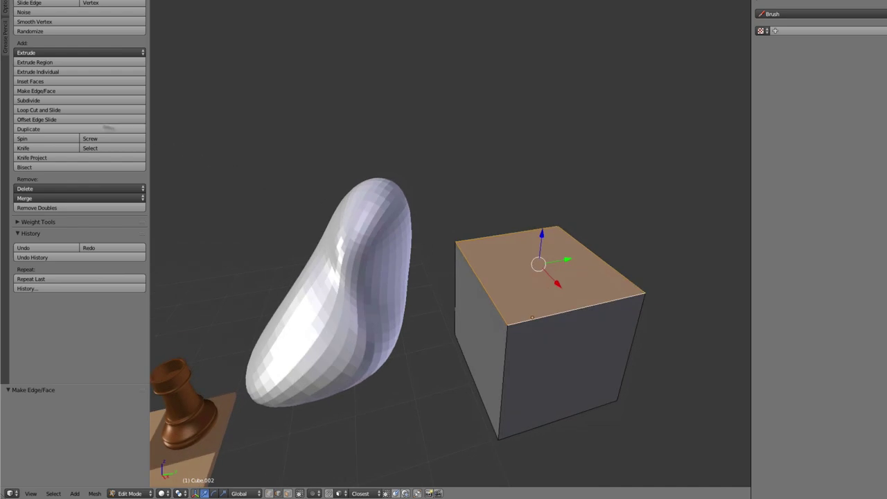
Subdivide the new top with 2 cuts, fractal 0.690 and random seed 8
left_click(66, 101)
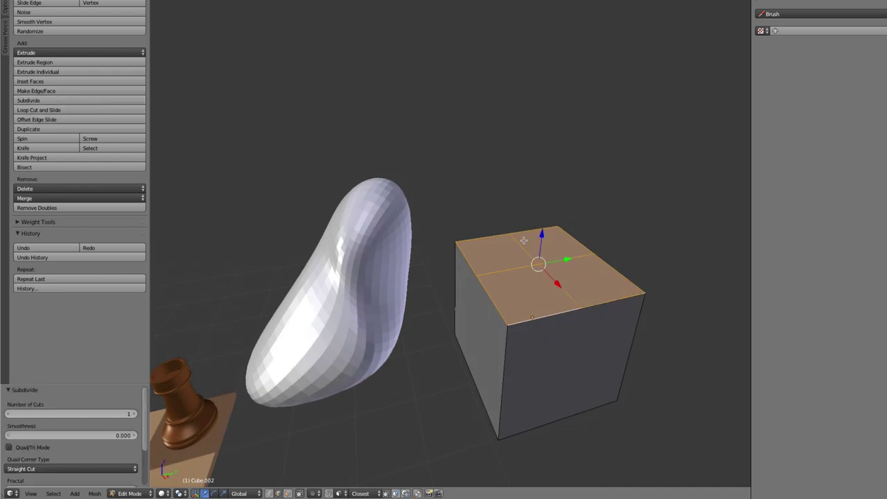
middle_click_drag(524, 241, 534, 257)
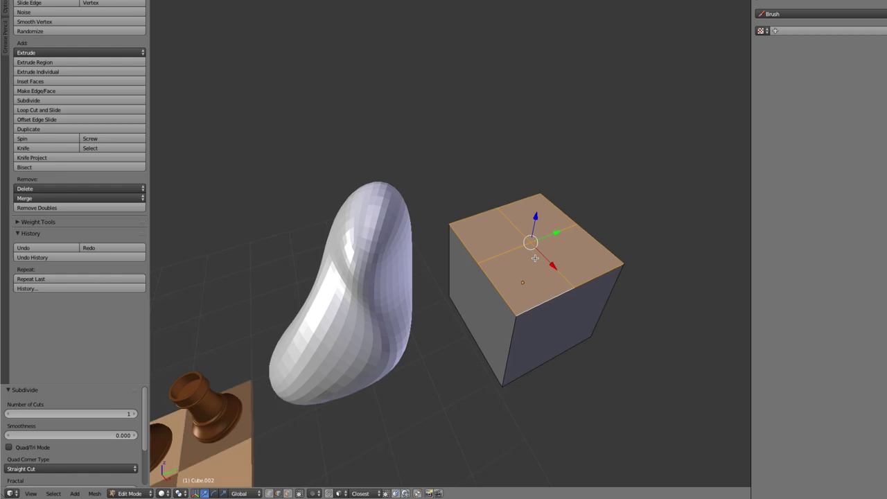
left_click(133, 413)
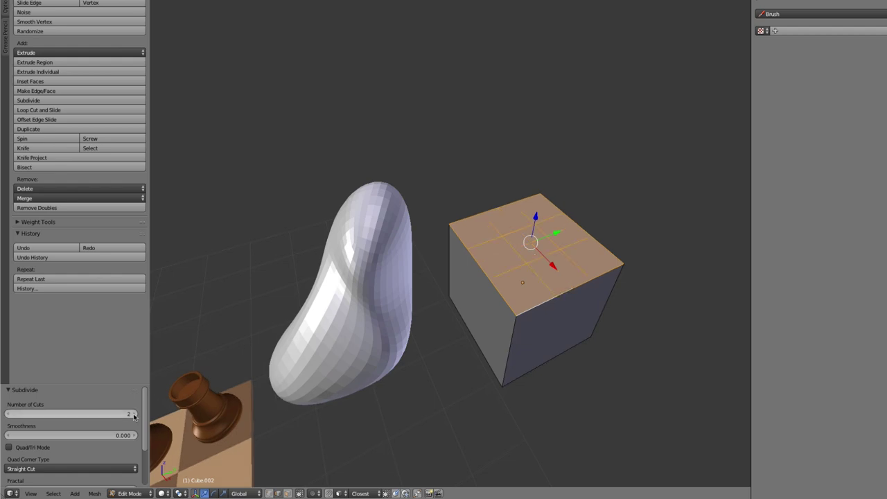
scroll(134, 414, "down", 2)
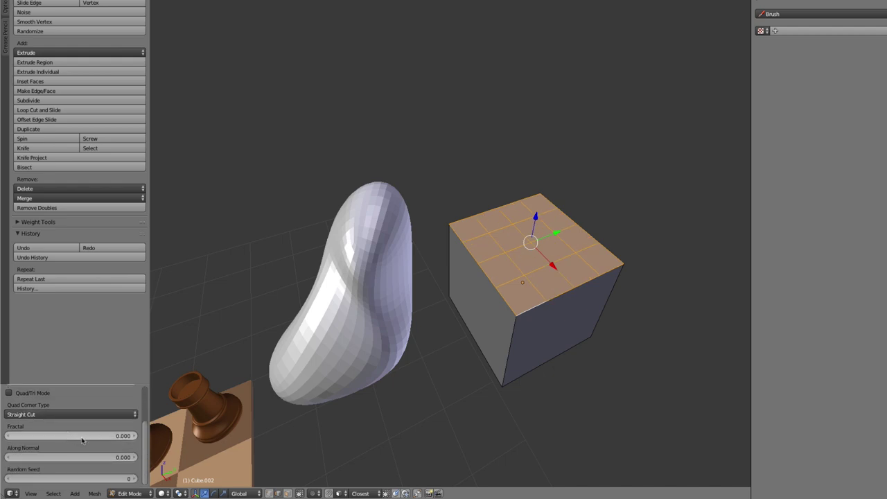
left_click_drag(82, 439, 121, 439)
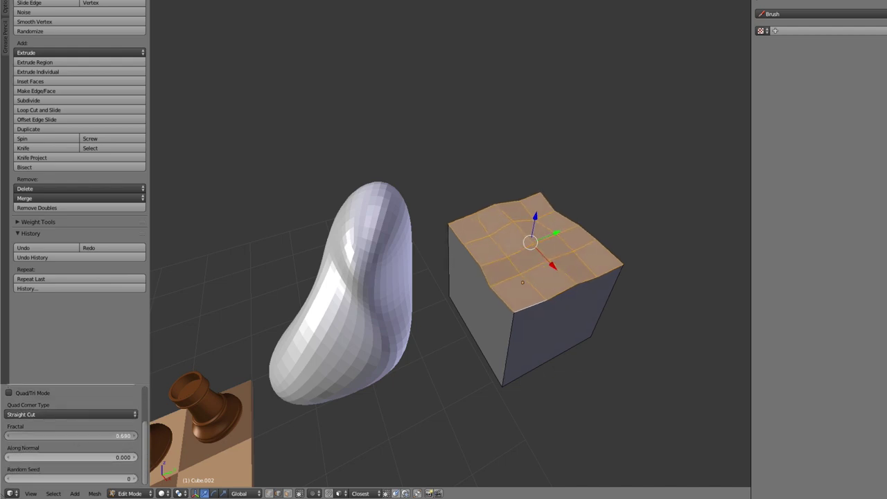
mouse_move(307, 415)
middle_mouse_down()
mouse_move(340, 404)
mouse_move(298, 415)
middle_mouse_up()
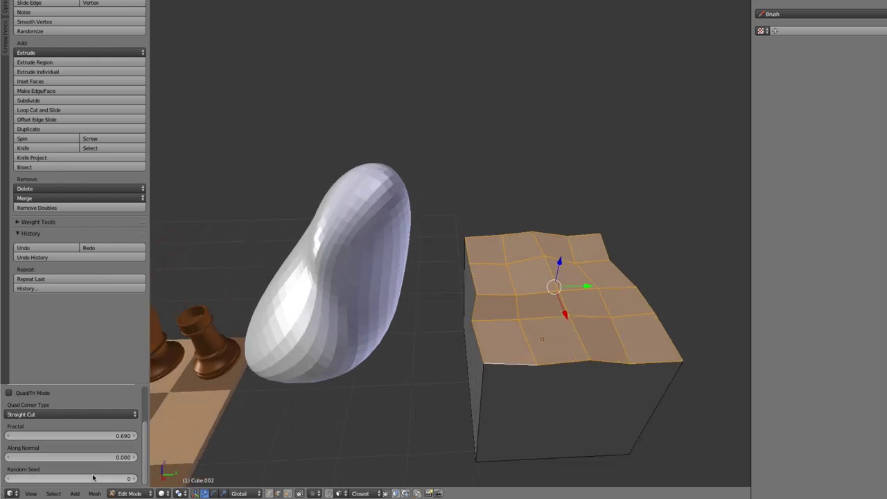
left_click_drag(93, 478, 122, 477)
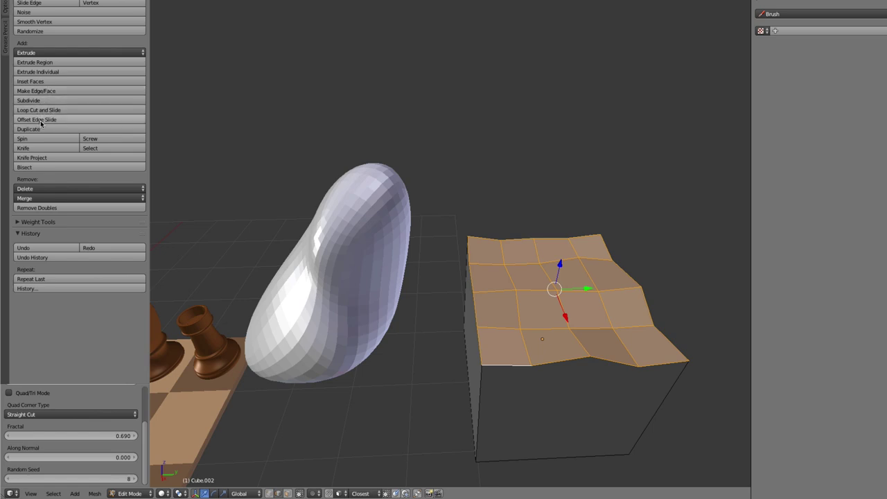
Undo the jagged subdivision, then delete and refill the top as one face
key("ctrl+z")
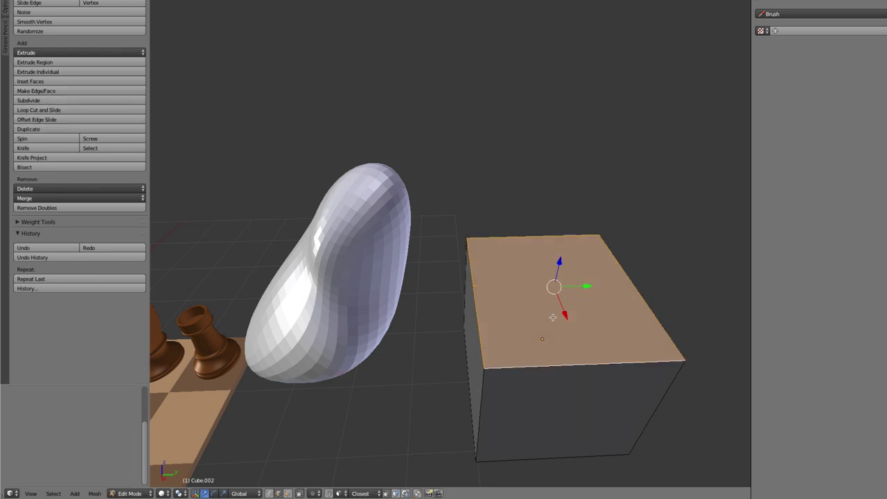
key("x")
left_click(552, 317)
key("f")
Preview a three-cut loop cut across the cube with Ctrl+R
key("ctrl+r")
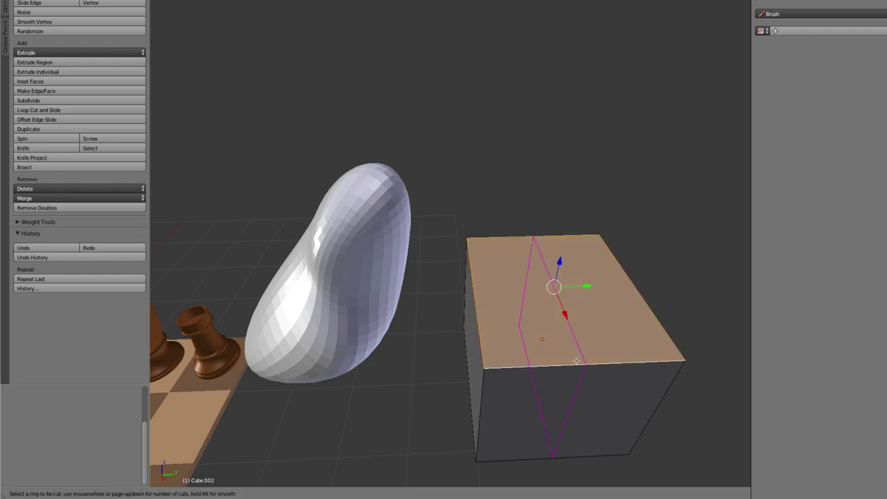
scroll(576, 360, "up", 1)
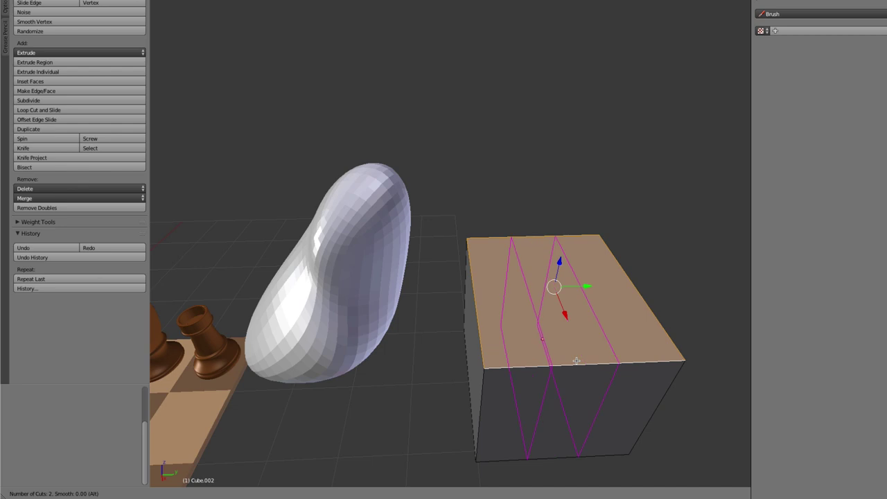
scroll(576, 360, "up", 1)
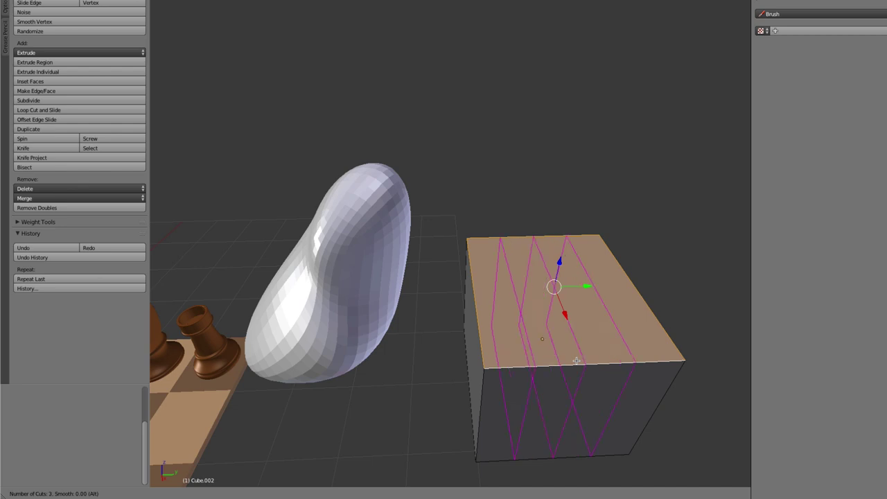
Commit the three loop cuts in place without sliding them
left_click(576, 361)
right_click(576, 360)
middle_click_drag(582, 337, 540, 391)
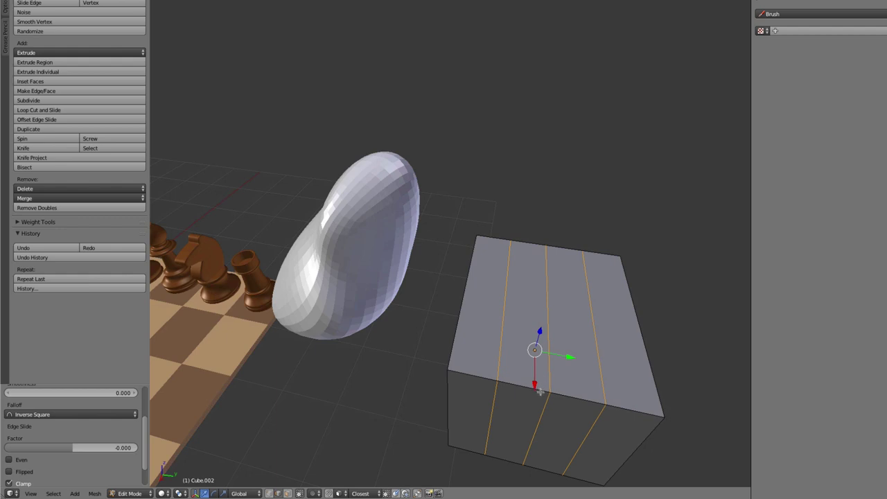
Select only the middle edge loop and apply Offset Edge Slide to it
key("a")
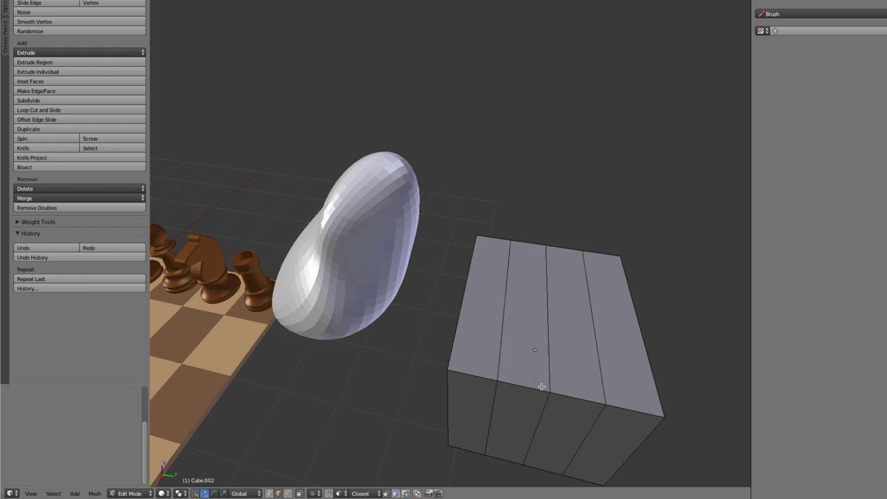
right_click(548, 378, "alt")
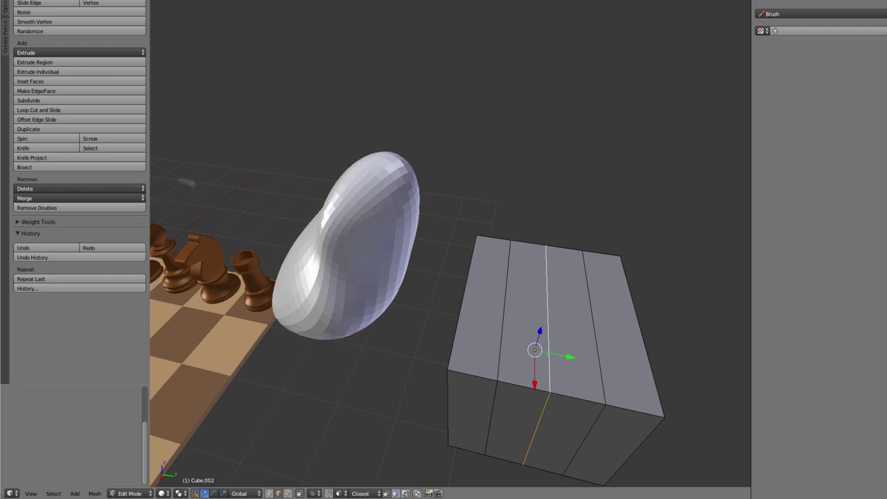
left_click(58, 120)
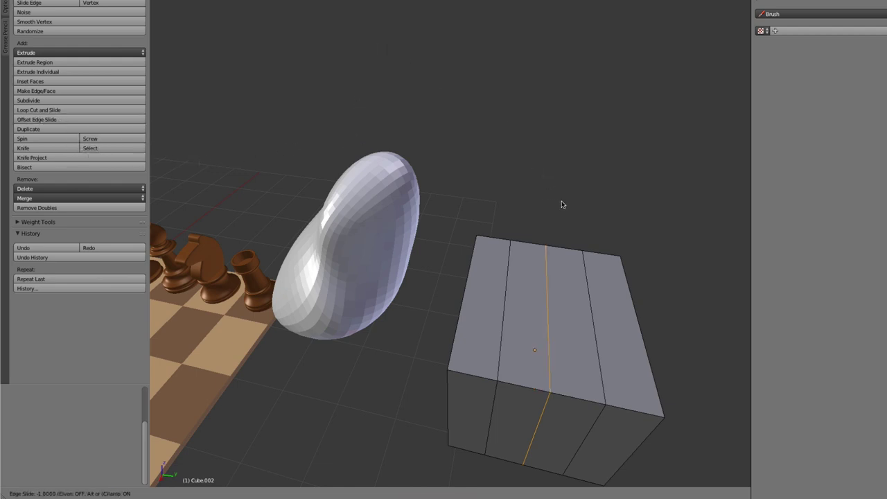
Set the offset edge slide to factor 0.158 with Even spacing enabled
left_click(54, 126)
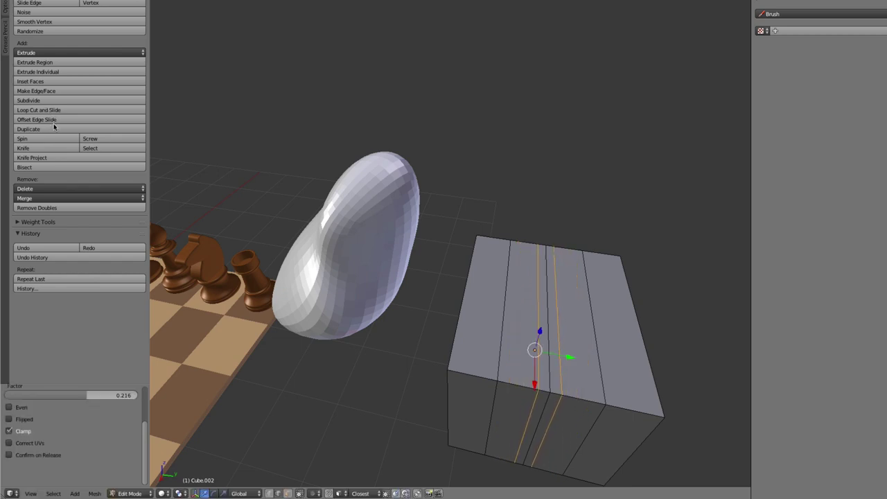
scroll(91, 405, "up", 3)
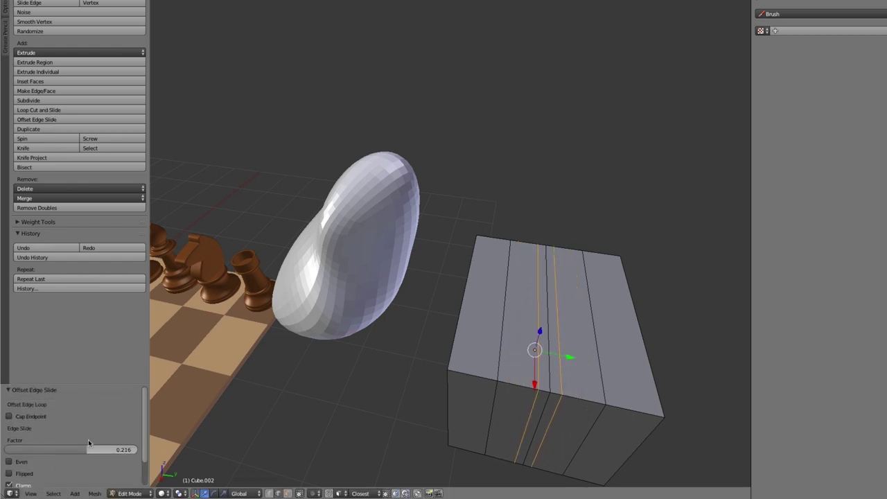
left_click_drag(88, 449, 84, 449)
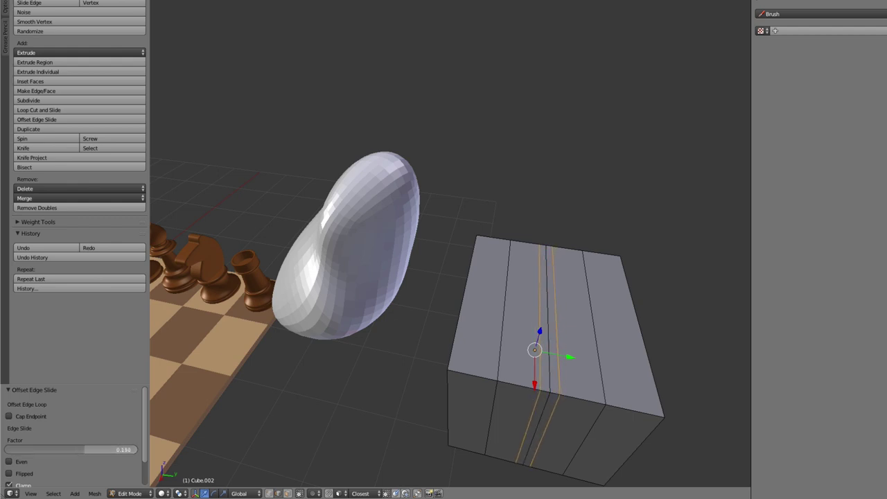
scroll(32, 433, "down", 1)
left_click(9, 443)
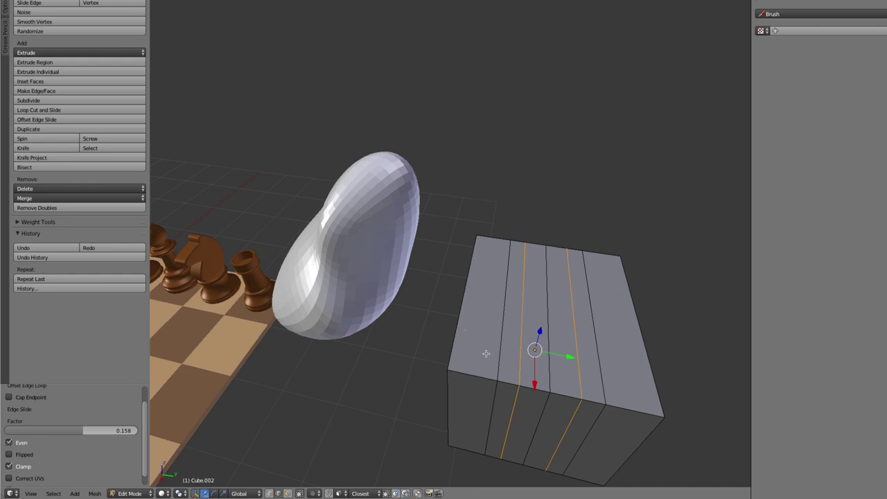
mouse_move(486, 354)
middle_mouse_down()
mouse_move(492, 343)
mouse_move(554, 315)
mouse_move(541, 303)
middle_mouse_up()
key("x")
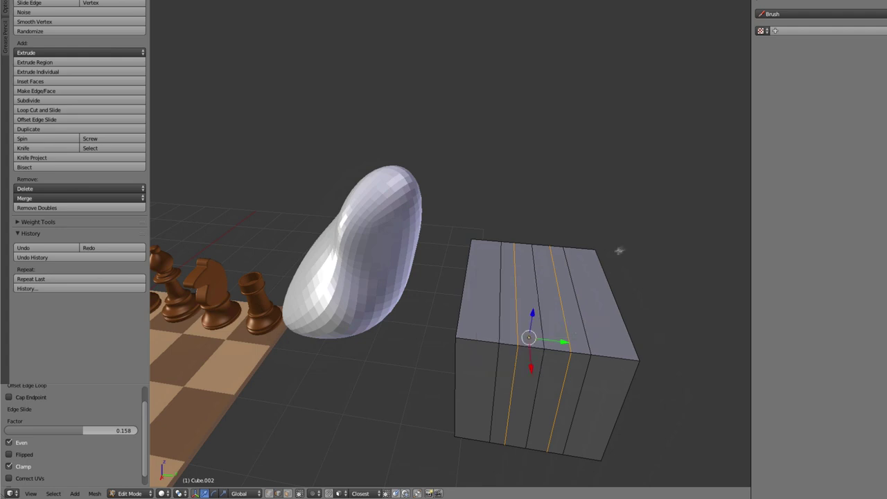
Dissolve one top edge of the cube, undoing a plain delete that left a hole
right_click(574, 292)
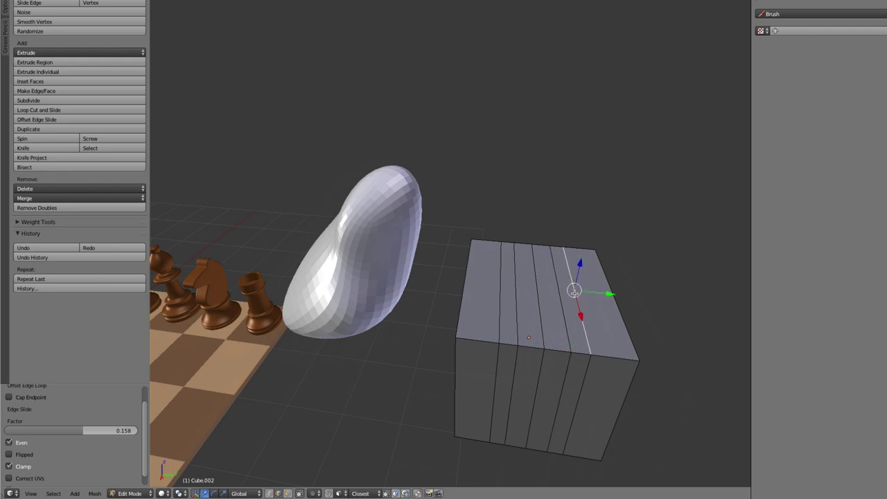
key("x")
left_click(575, 282)
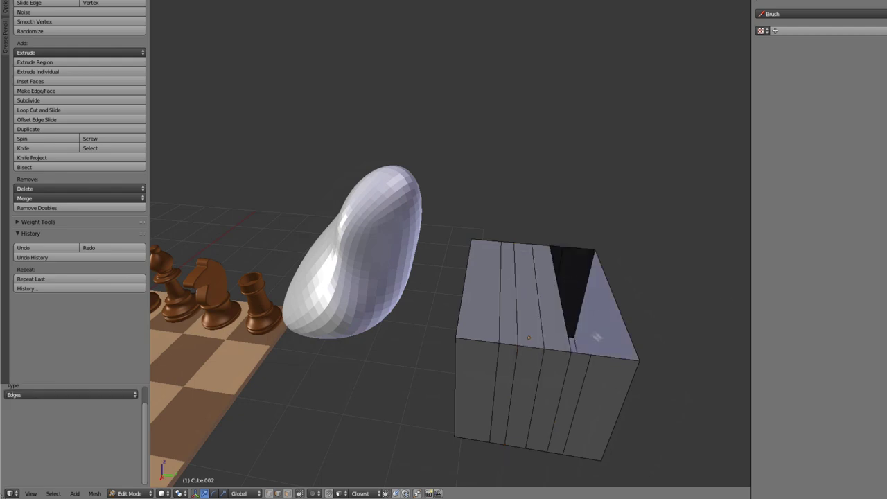
key("ctrl+z")
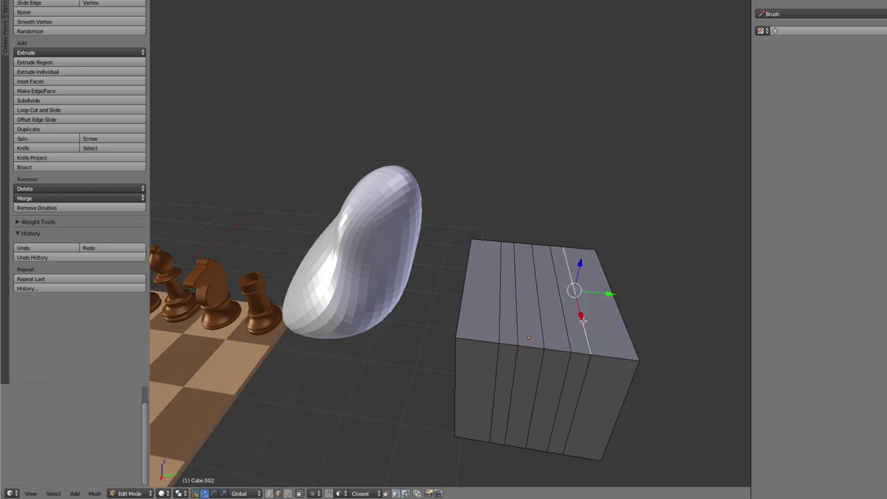
key("x")
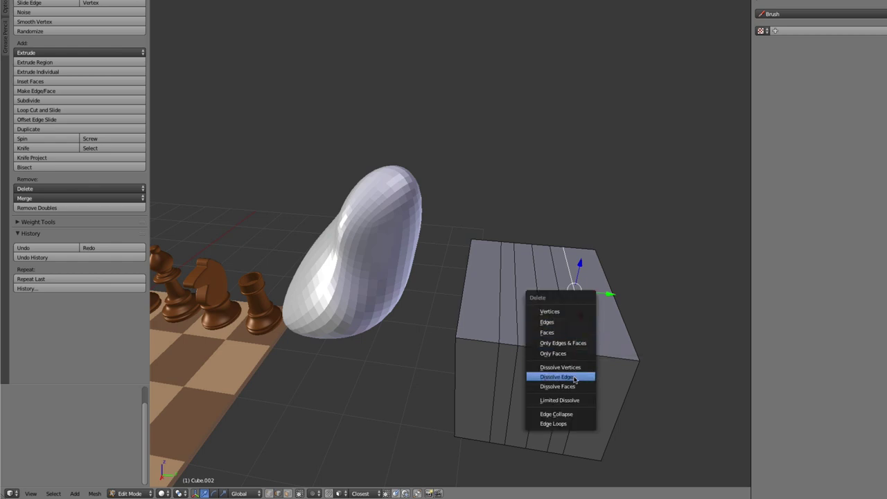
left_click(573, 377)
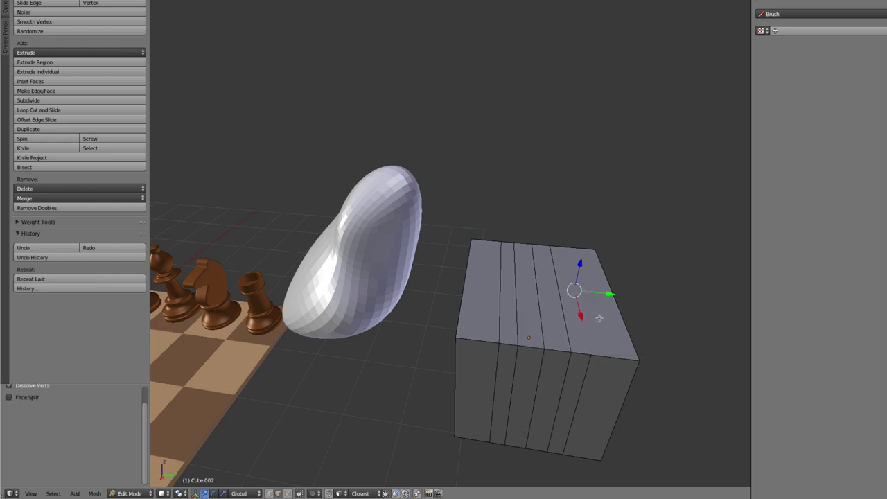
middle_click_drag(616, 321, 577, 316)
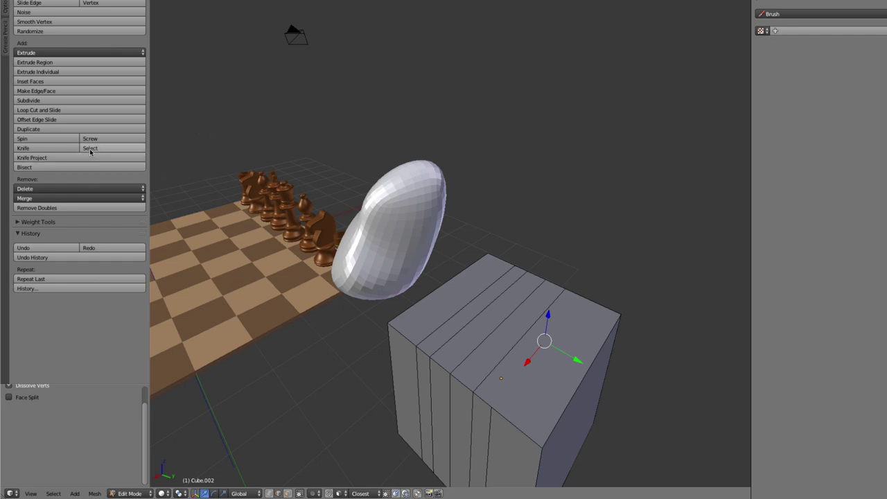
Return the cube to Object Mode and deselect everything
left_click(60, 190)
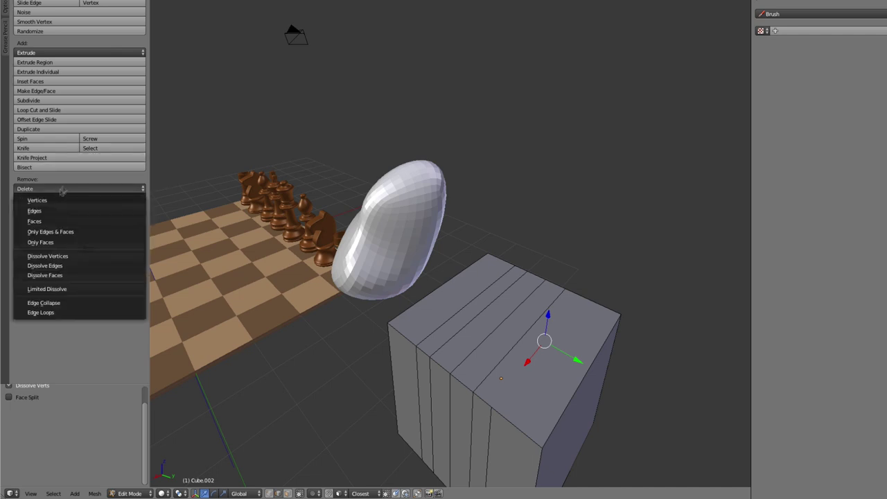
left_click(75, 178)
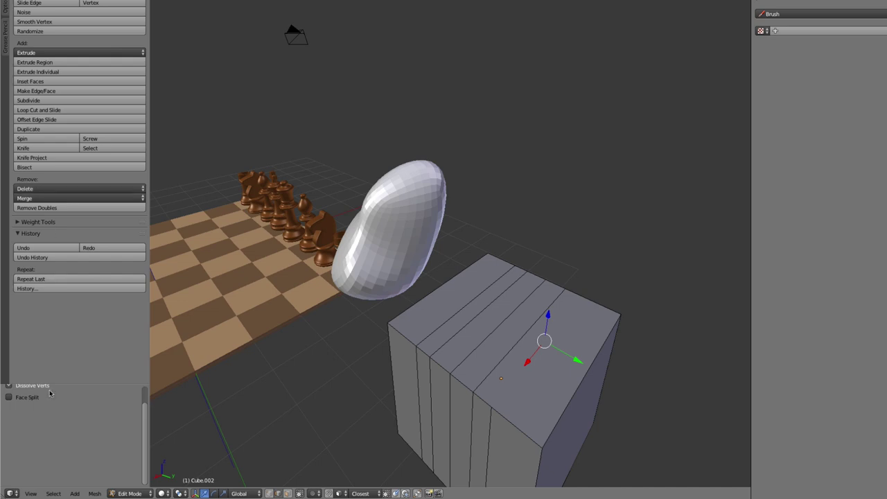
scroll(74, 414, "up", 1)
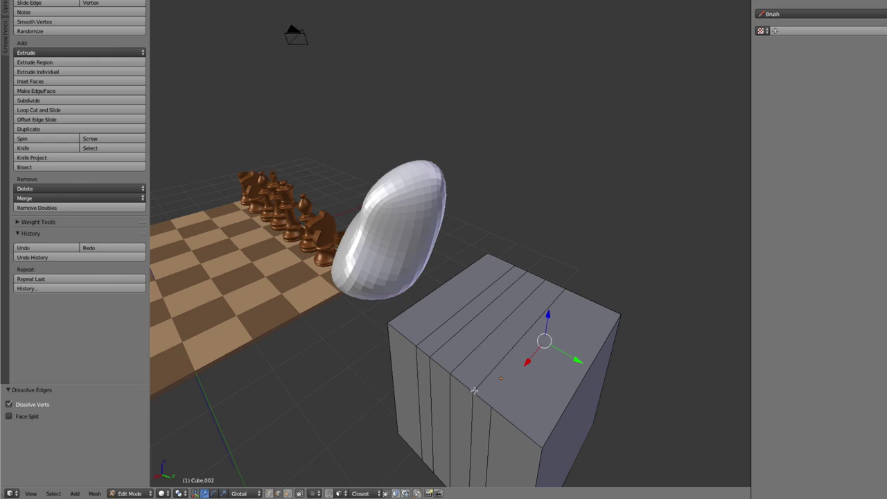
key("Tab")
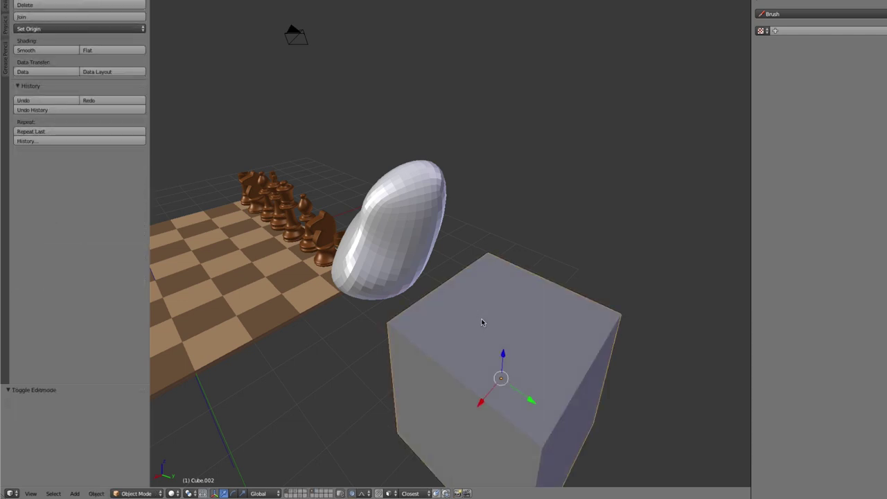
key("Tab")
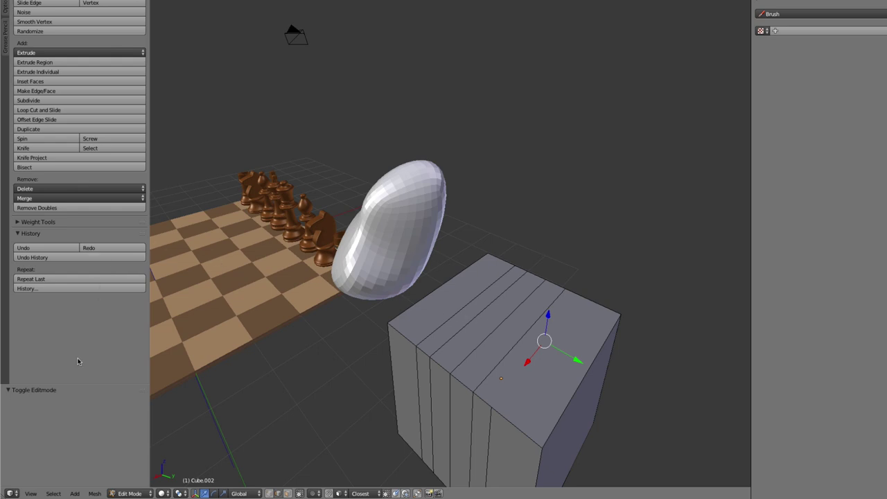
left_click(31, 493)
key("Tab")
key("a")
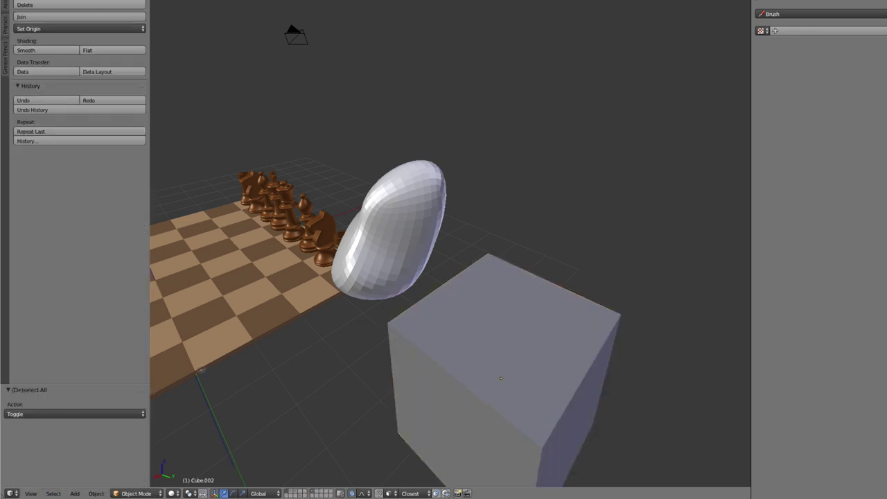
Place the 3D cursor on the cube's top and re-enter Edit Mode on the cube
left_click(52, 494)
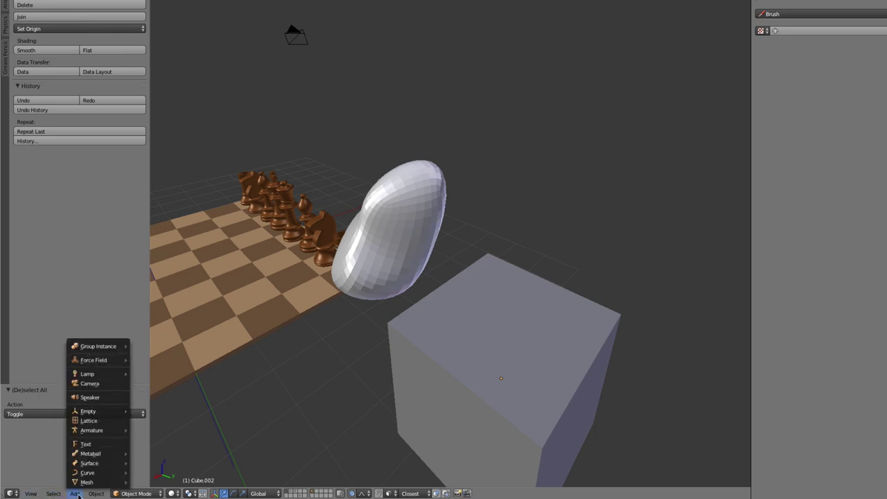
mouse_move(45, 101)
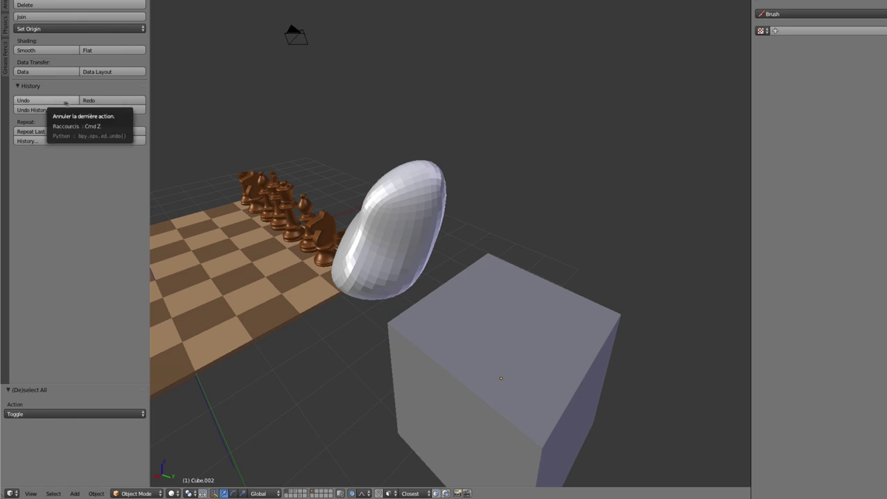
left_click(480, 324)
key("Tab")
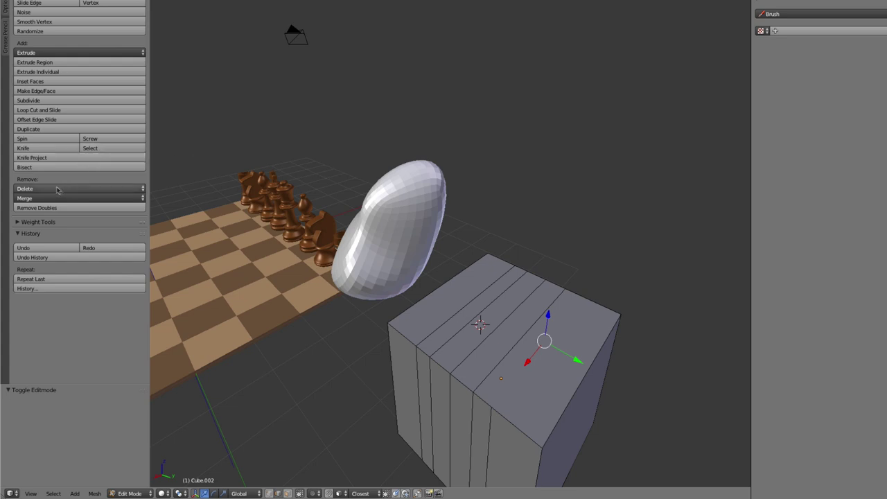
Switch from the cube to the black knight Cavalier_Noir_02 in Edit Mode
mouse_move(286, 213)
middle_mouse_down()
mouse_move(320, 225)
mouse_move(284, 264)
mouse_move(467, 216)
mouse_move(382, 240)
mouse_move(456, 295)
middle_mouse_up()
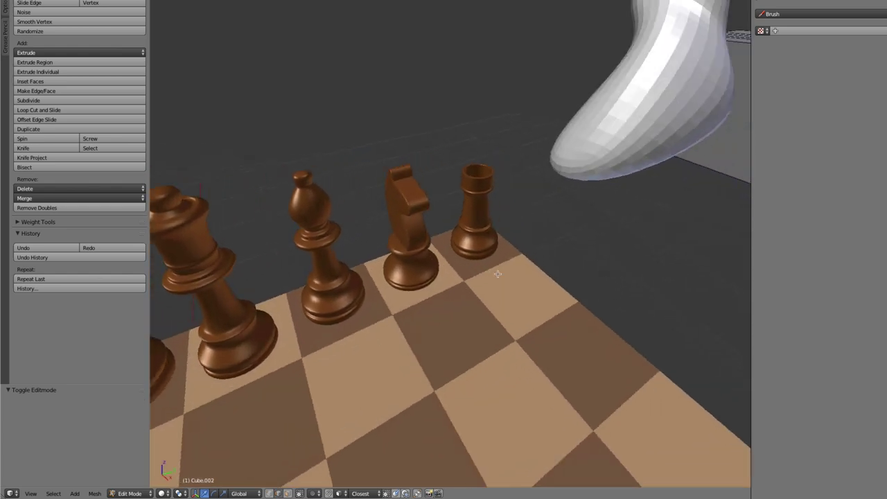
key("Tab")
right_click(400, 251)
key("Tab")
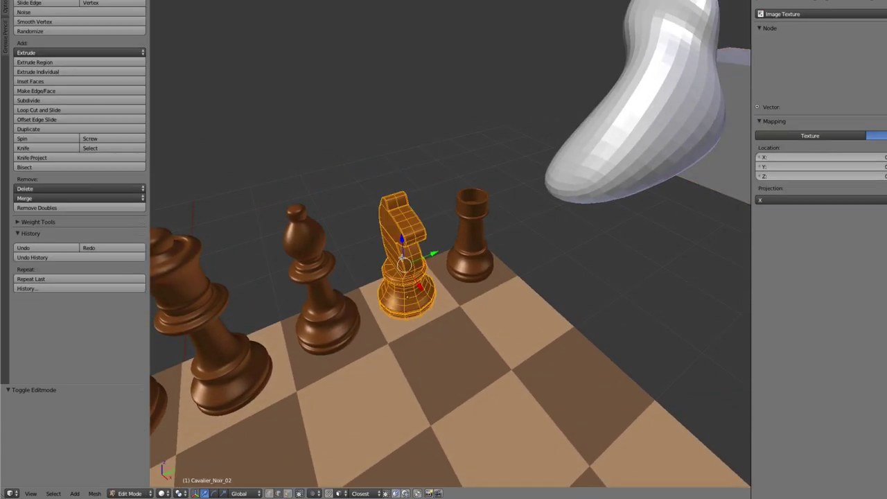
scroll(404, 257, "up", 2)
middle_click_drag(404, 257, 398, 263)
Run Remove Doubles on the knight, merging 16 duplicate vertices
key("e")
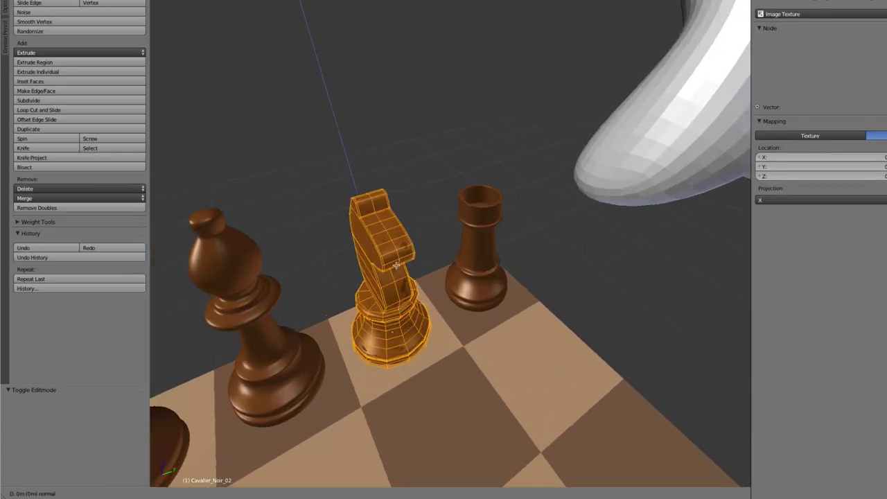
right_click(396, 259)
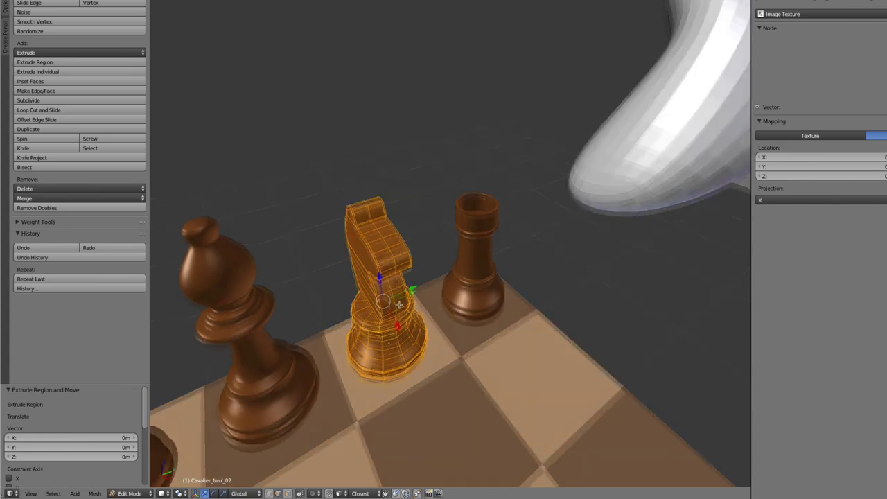
middle_click_drag(394, 308, 402, 291)
scroll(402, 292, "down", 1)
scroll(404, 309, "down", 1)
scroll(403, 309, "down", 2)
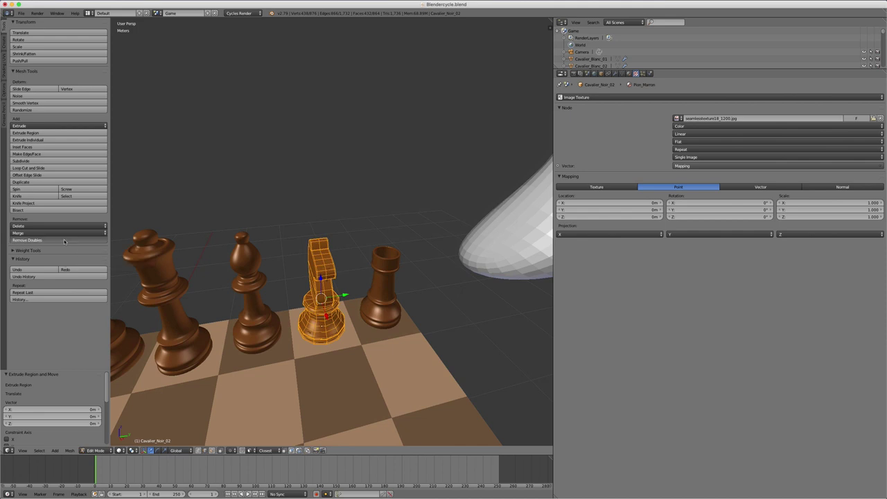
left_click(65, 240)
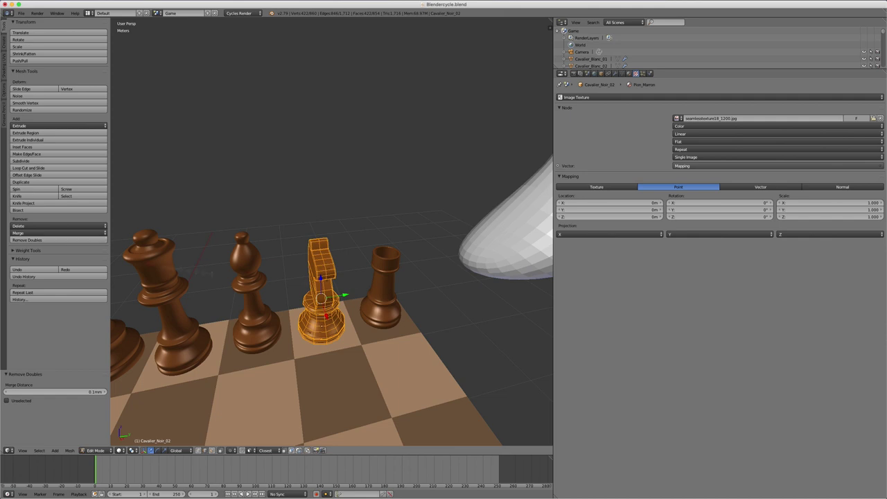
key("ctrl+z")
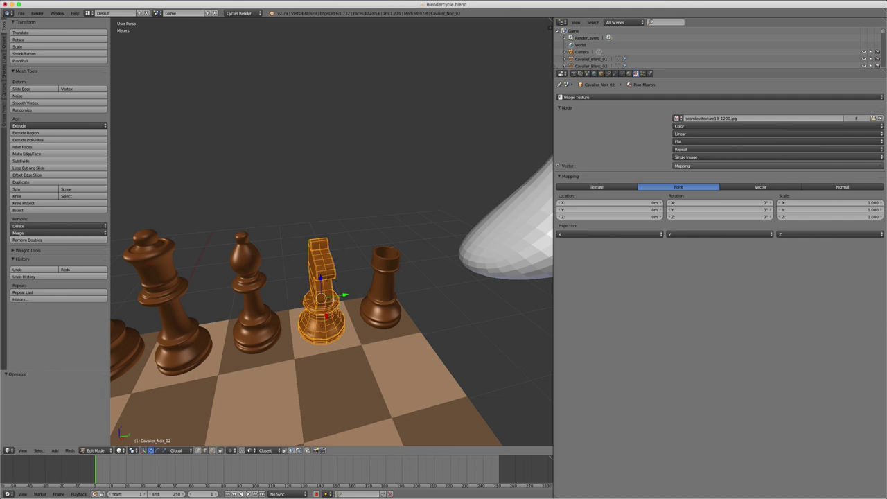
left_click(81, 241)
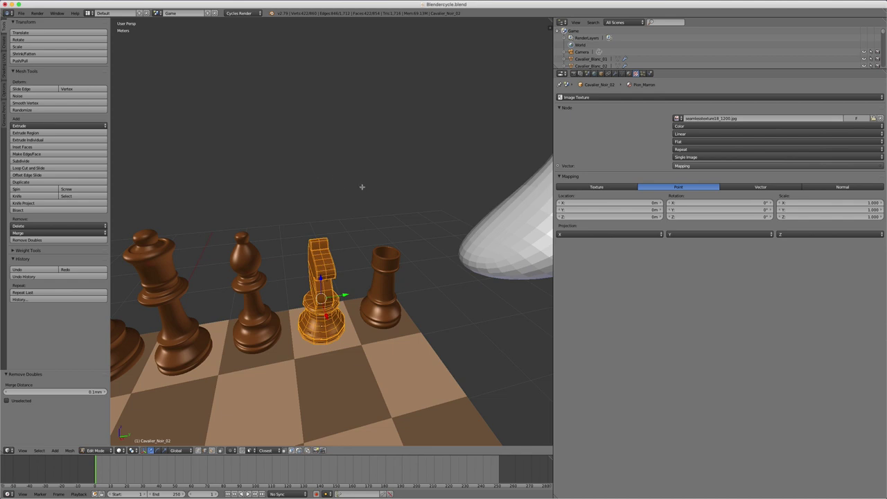
Zoom out and orbit to show the whole chessboard, both piece sets, the blob and cube
scroll(360, 190, "down", 5)
scroll(333, 187, "down", 1)
middle_click_drag(333, 186, 270, 195)
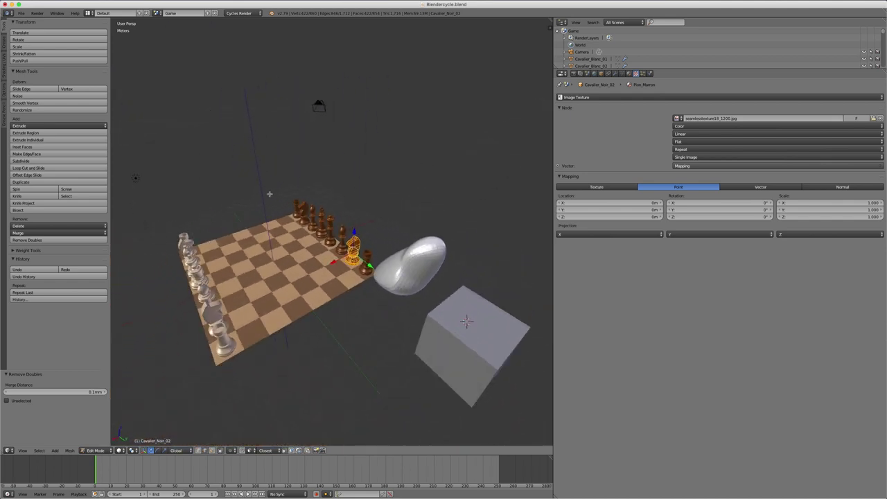
scroll(270, 195, "up", 2)
scroll(310, 244, "up", 3)
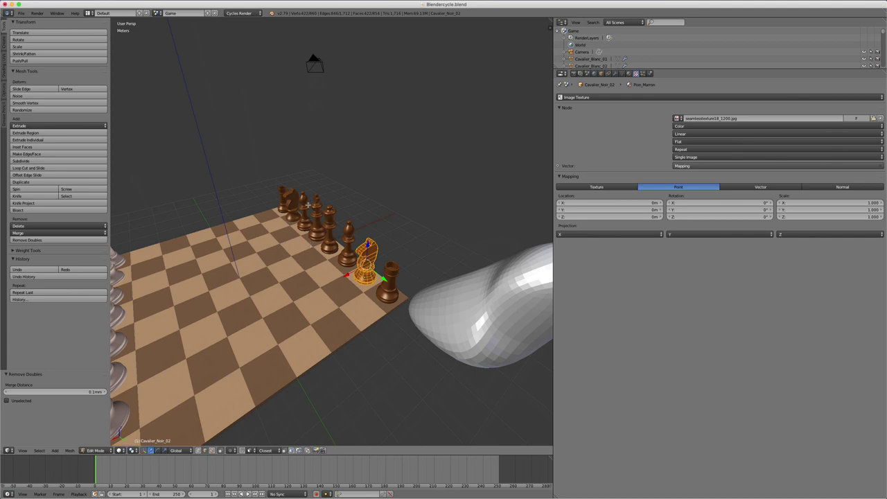
middle_click_drag(311, 245, 455, 190)
scroll(370, 261, "down", 3)
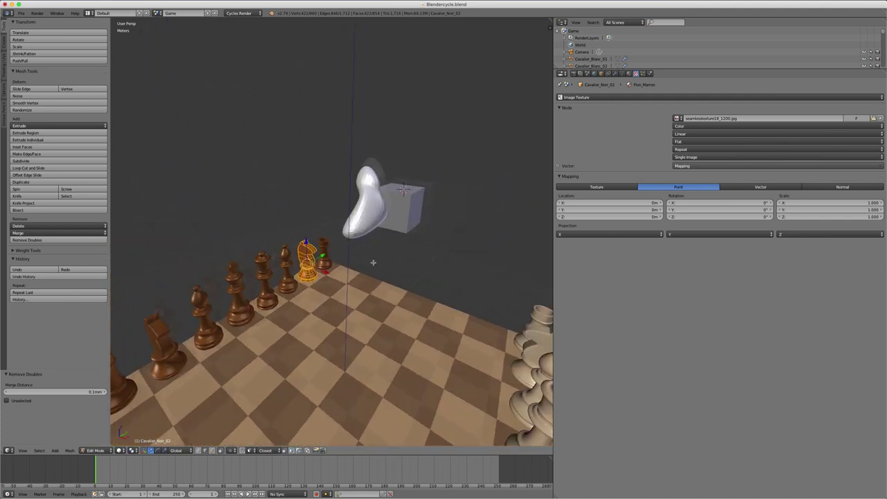
mouse_move(370, 261)
middle_mouse_down()
mouse_move(461, 184)
mouse_move(416, 98)
mouse_move(451, 125)
mouse_move(457, 118)
mouse_move(426, 98)
mouse_move(376, 116)
mouse_move(365, 228)
middle_mouse_up()
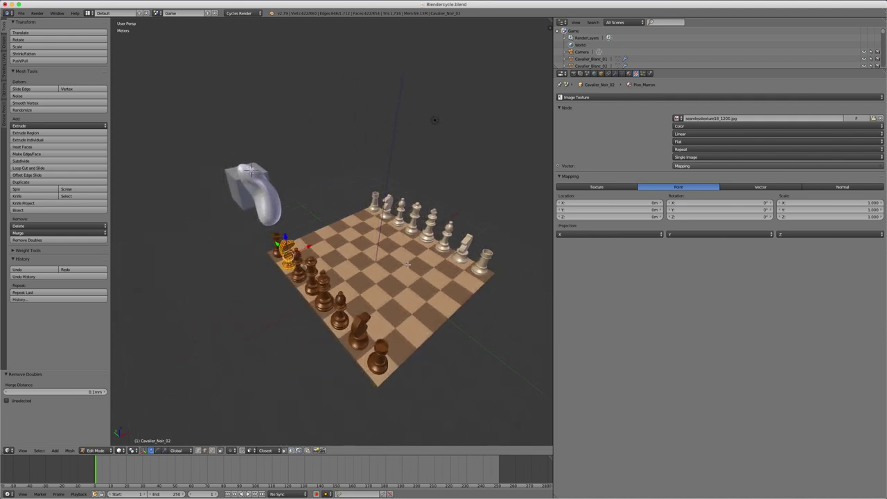
scroll(366, 228, "up", 4)
scroll(366, 228, "down", 2)
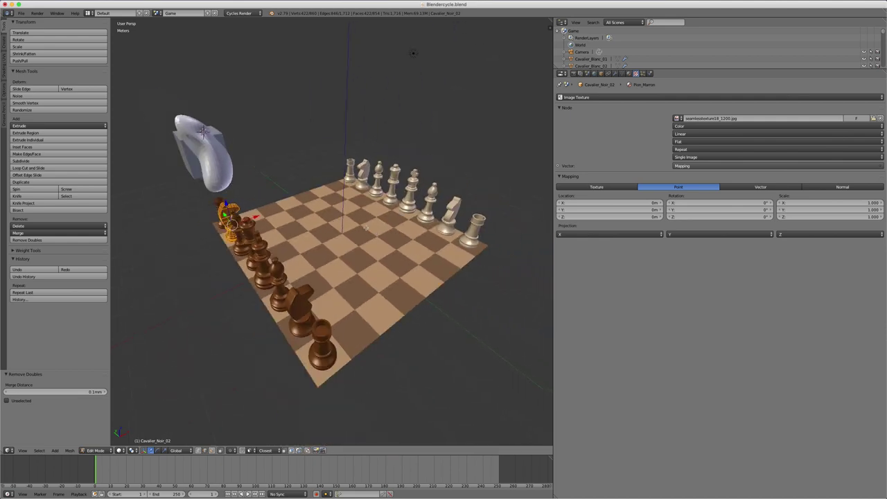